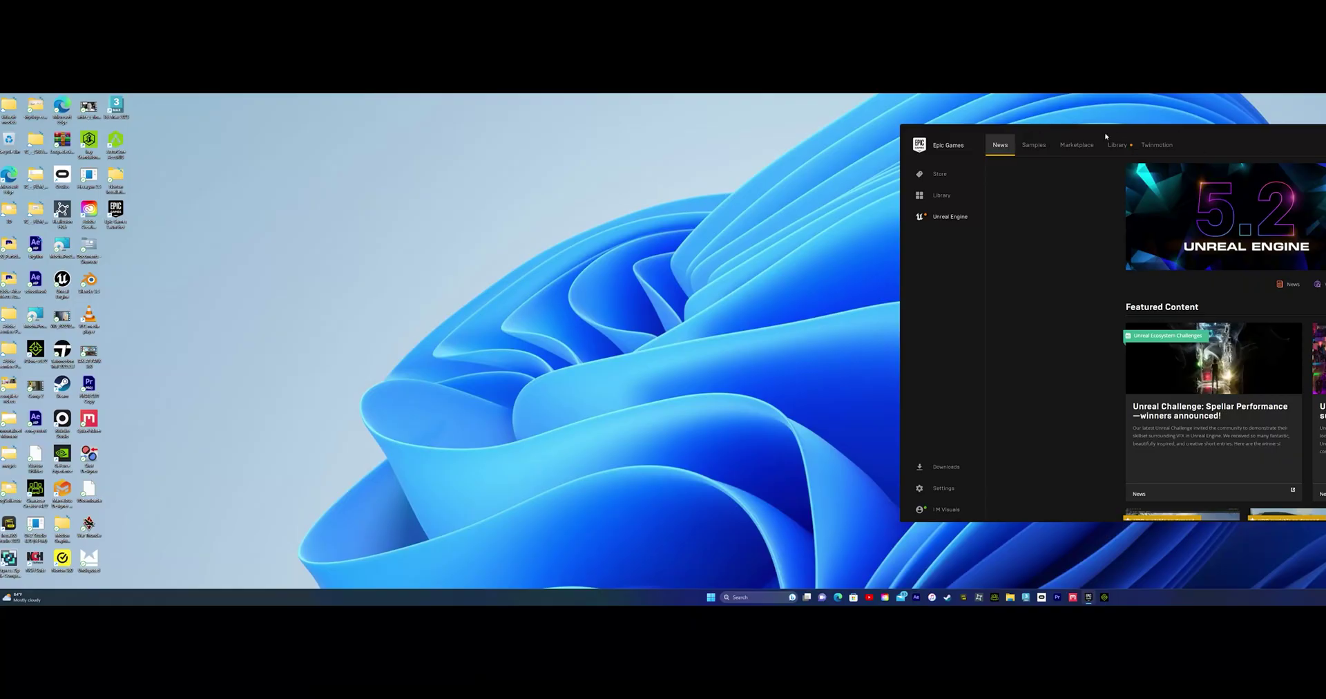
Launch Unreal Engine from the Epic Games Launcher and open the last project among the recent ones
left_click_drag(1317, 134, 924, 147)
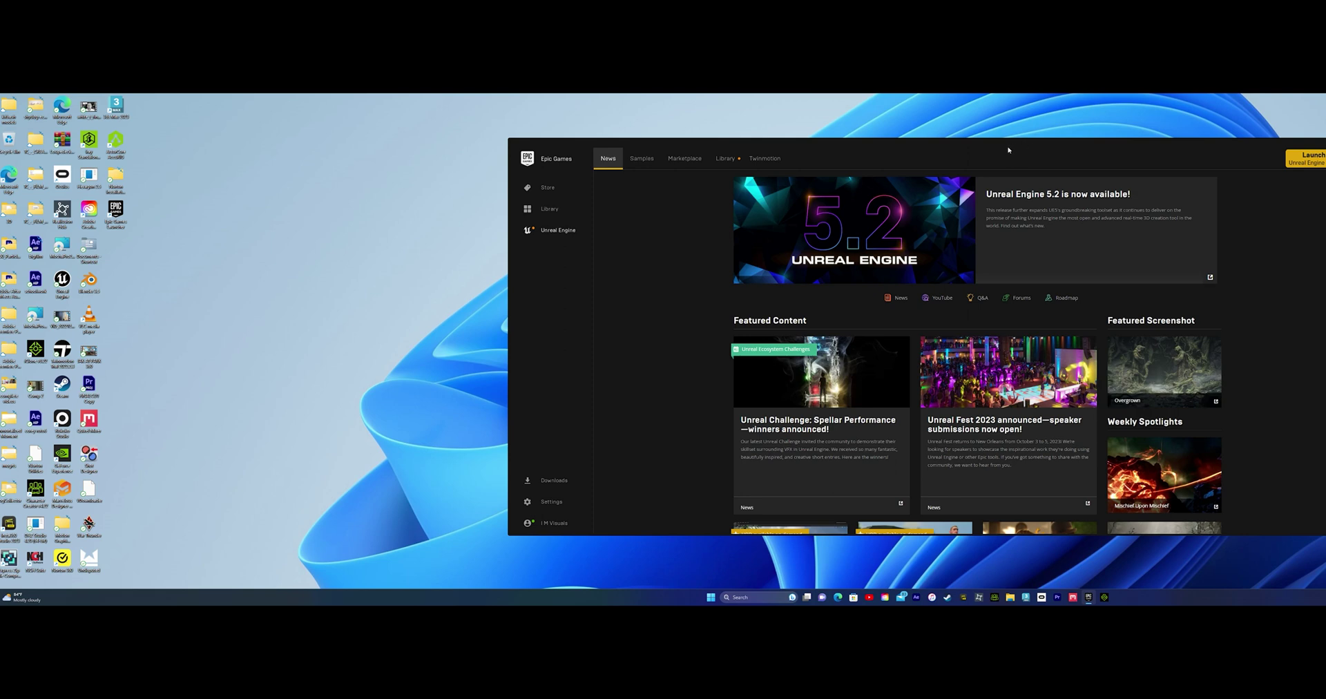
left_click(1306, 162)
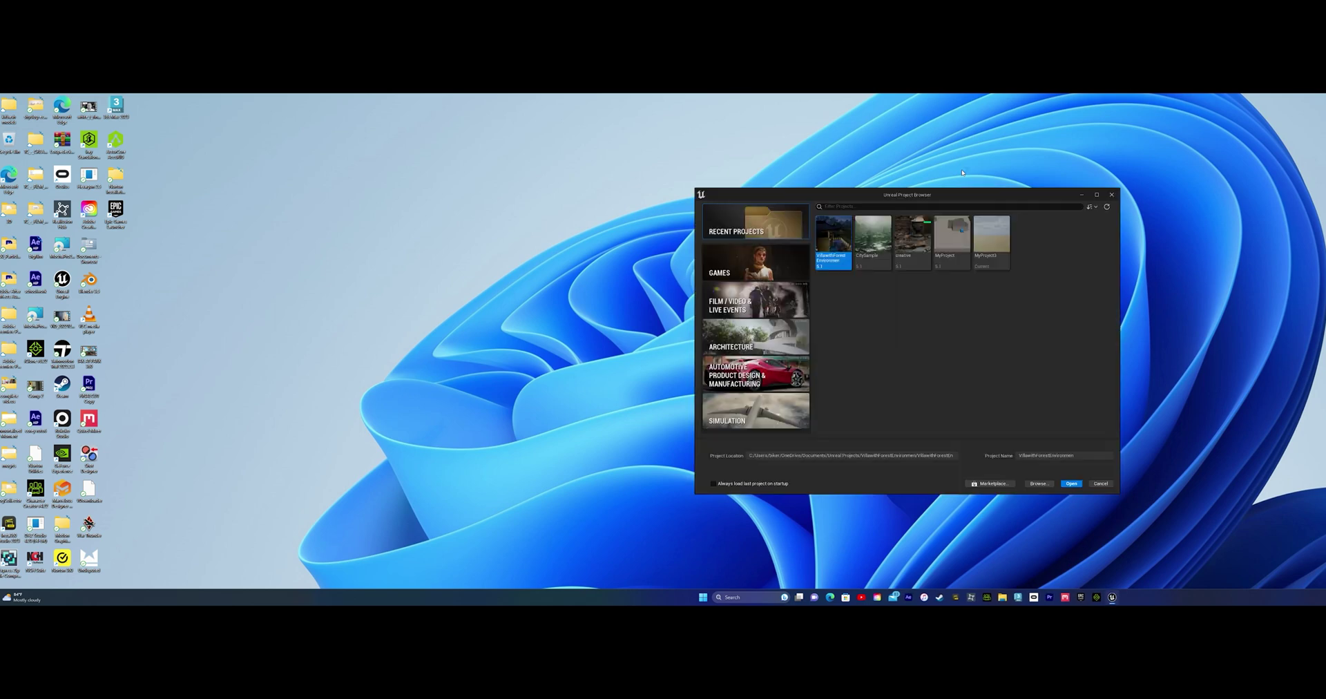
left_click(998, 246)
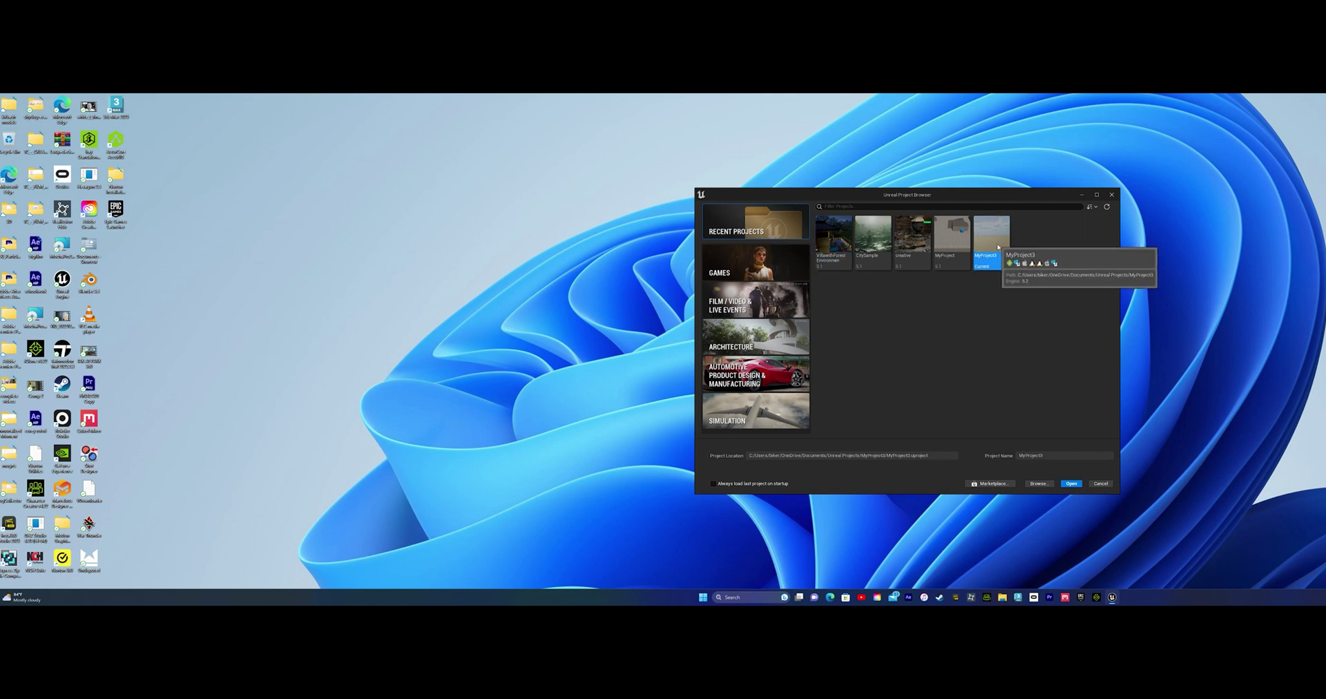
left_click(1072, 483)
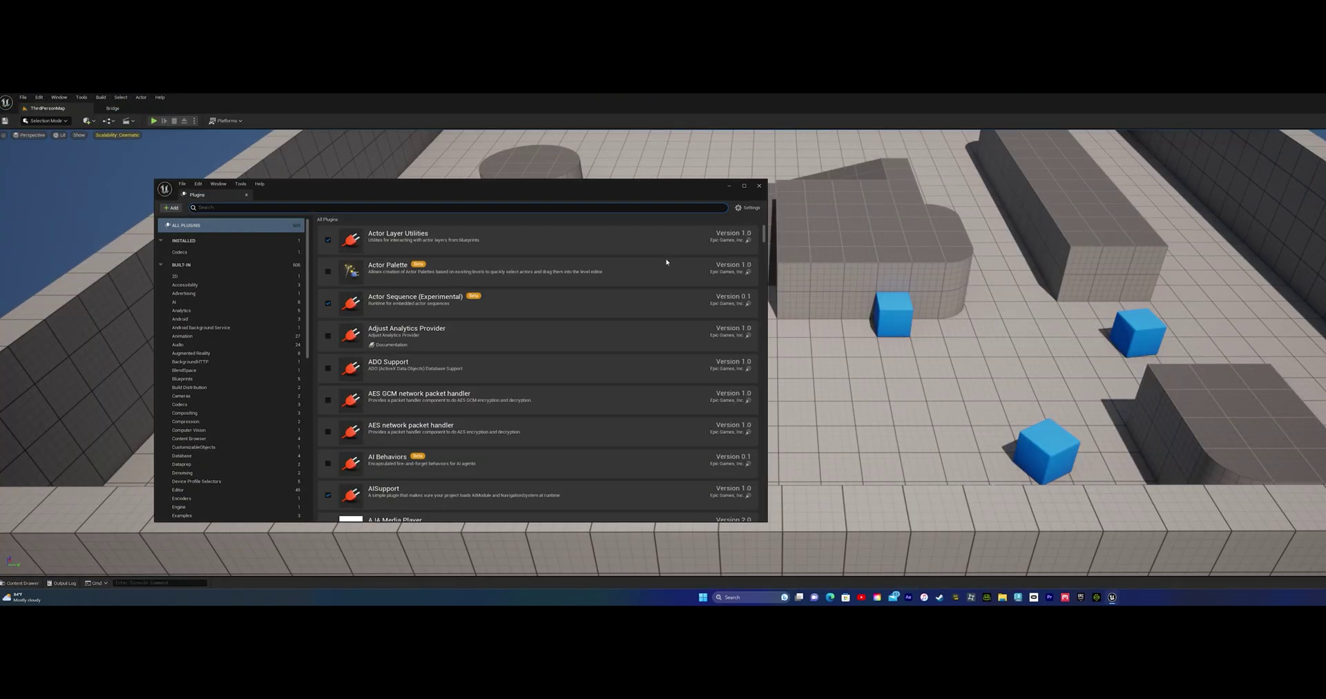
Close the Plugins window and create a new level from the Empty Level template
left_click(760, 187)
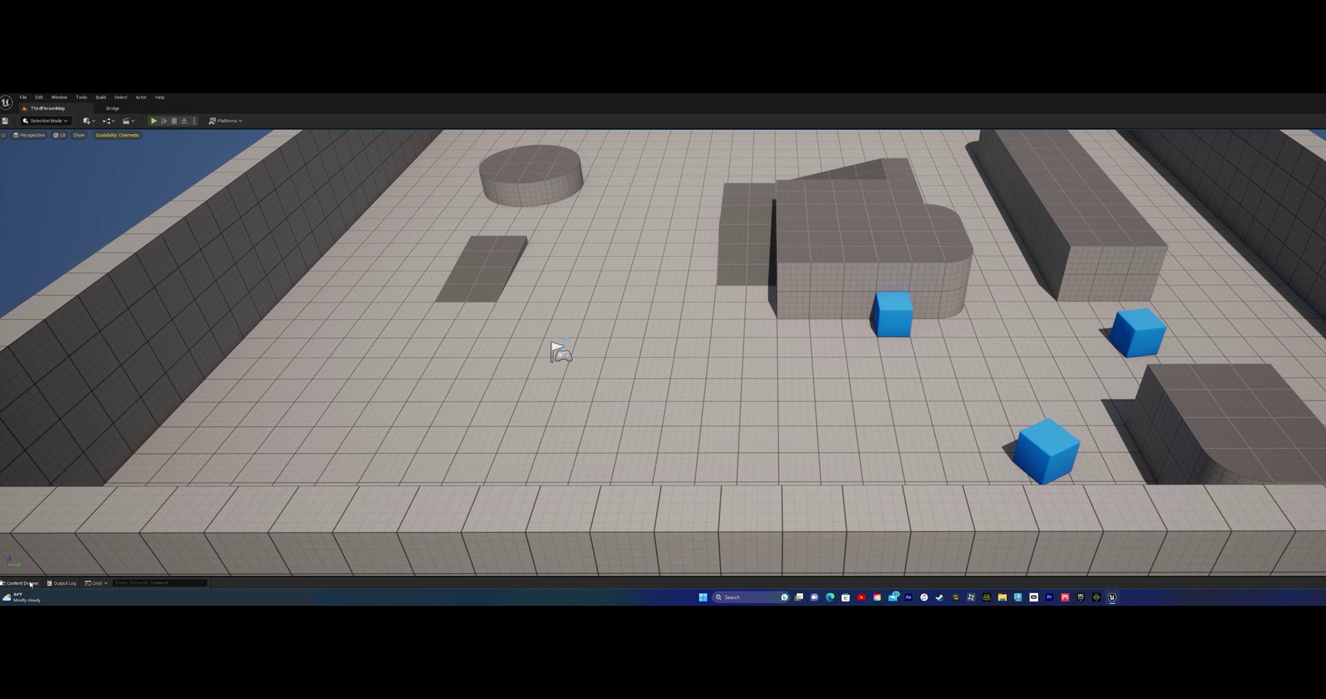
left_click(36, 97)
left_click(41, 117)
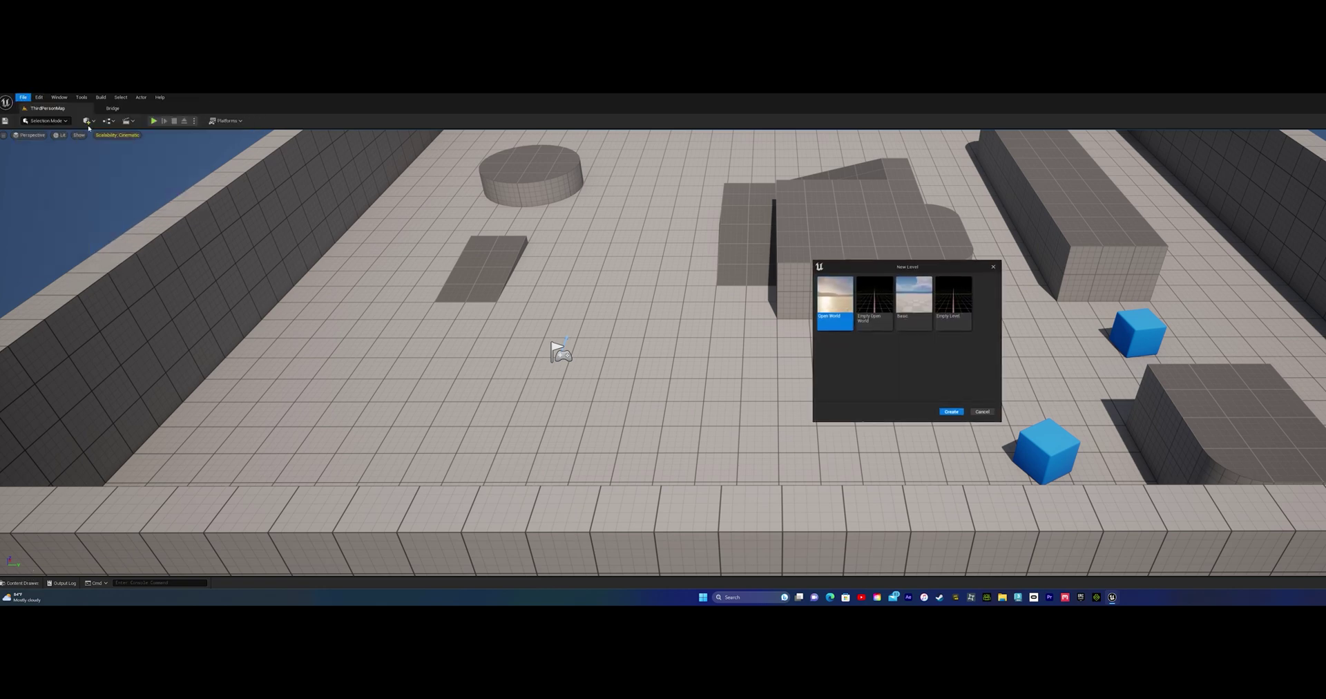
left_click(953, 323)
left_click(952, 412)
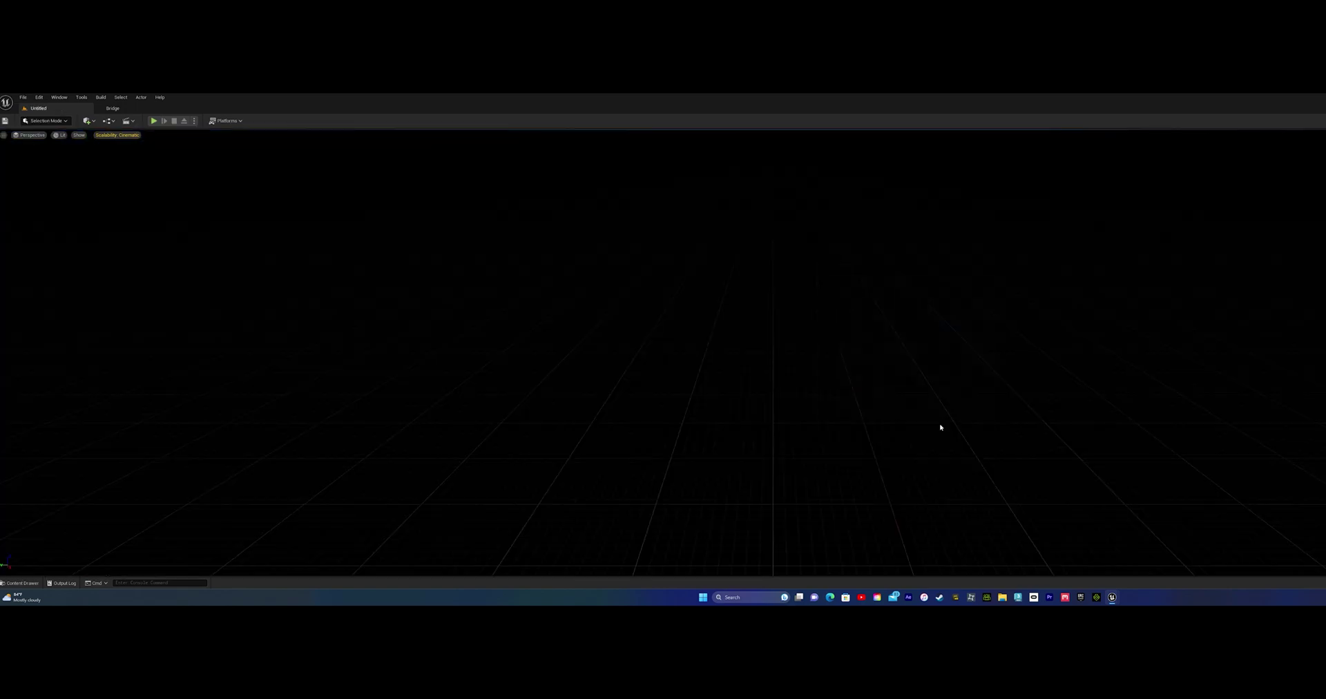
Place the Ultra_Dynamic_Sky blueprint from the UltraDynamicSky Blueprints folder into the empty level
left_click(20, 584)
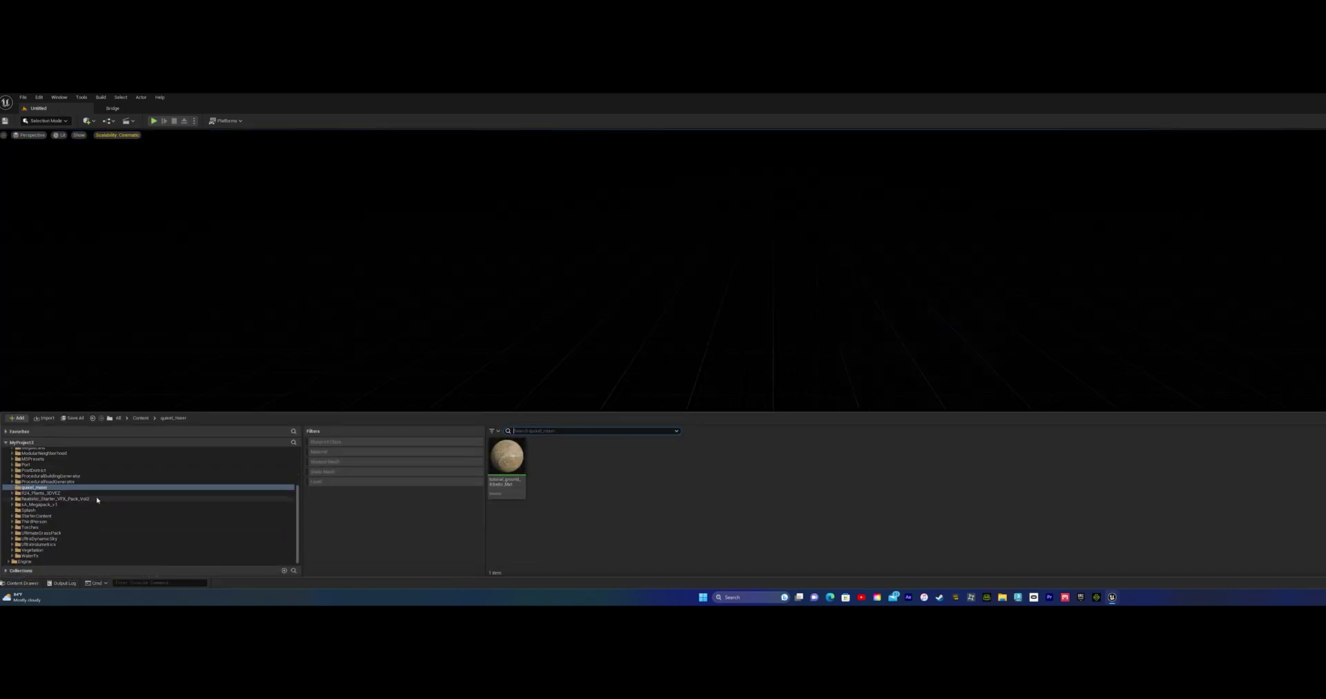
left_click(54, 540)
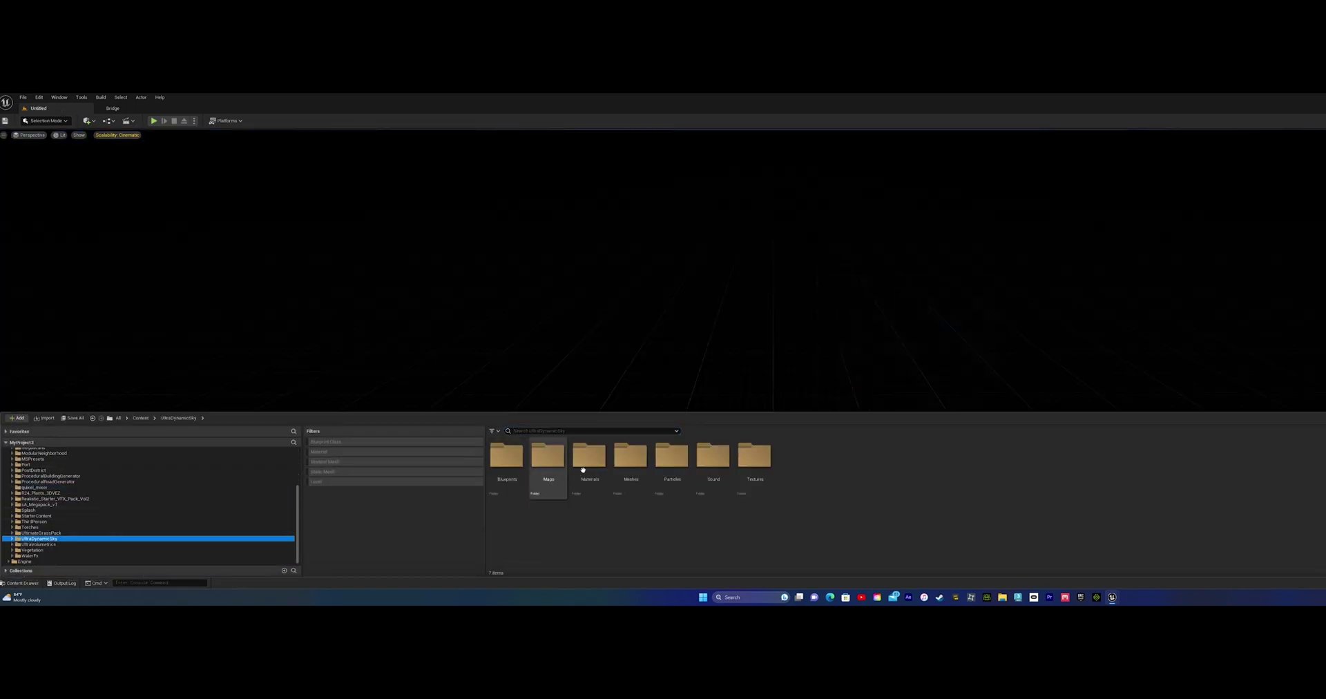
double_click(506, 456)
left_click(905, 450)
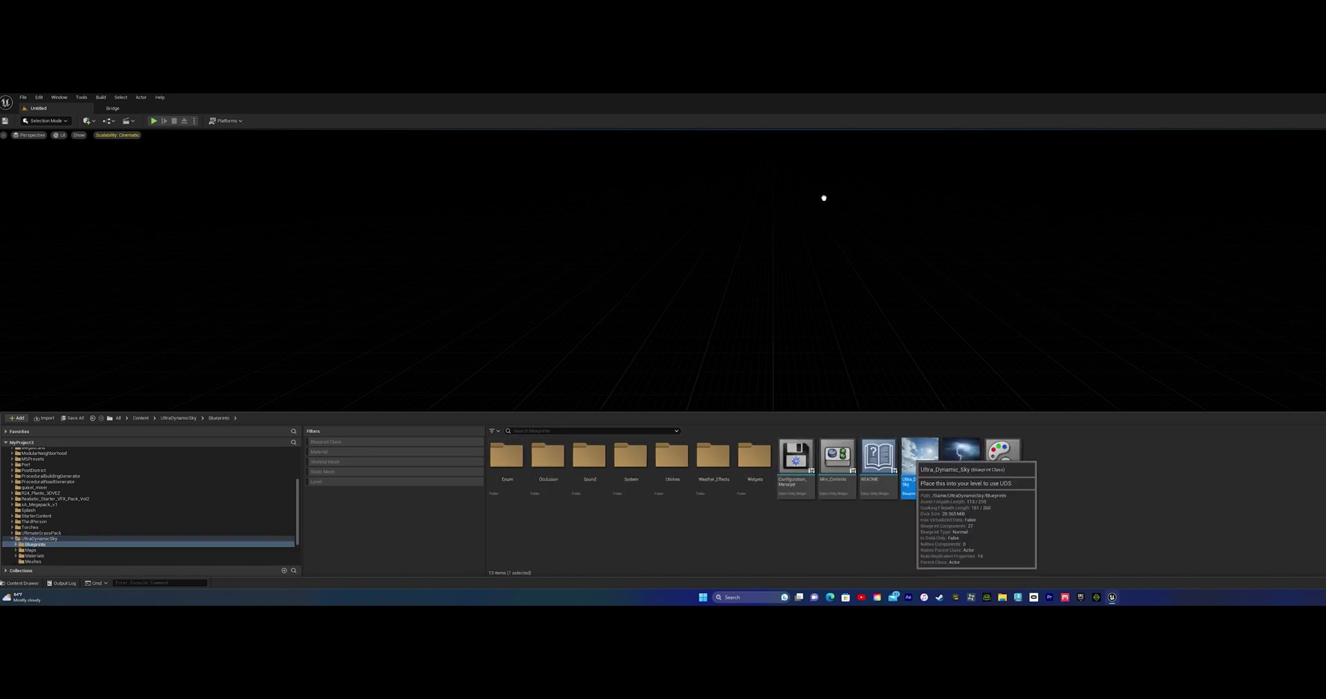
left_click_drag(824, 198, 823, 197)
right_click_drag(823, 197, 814, 134)
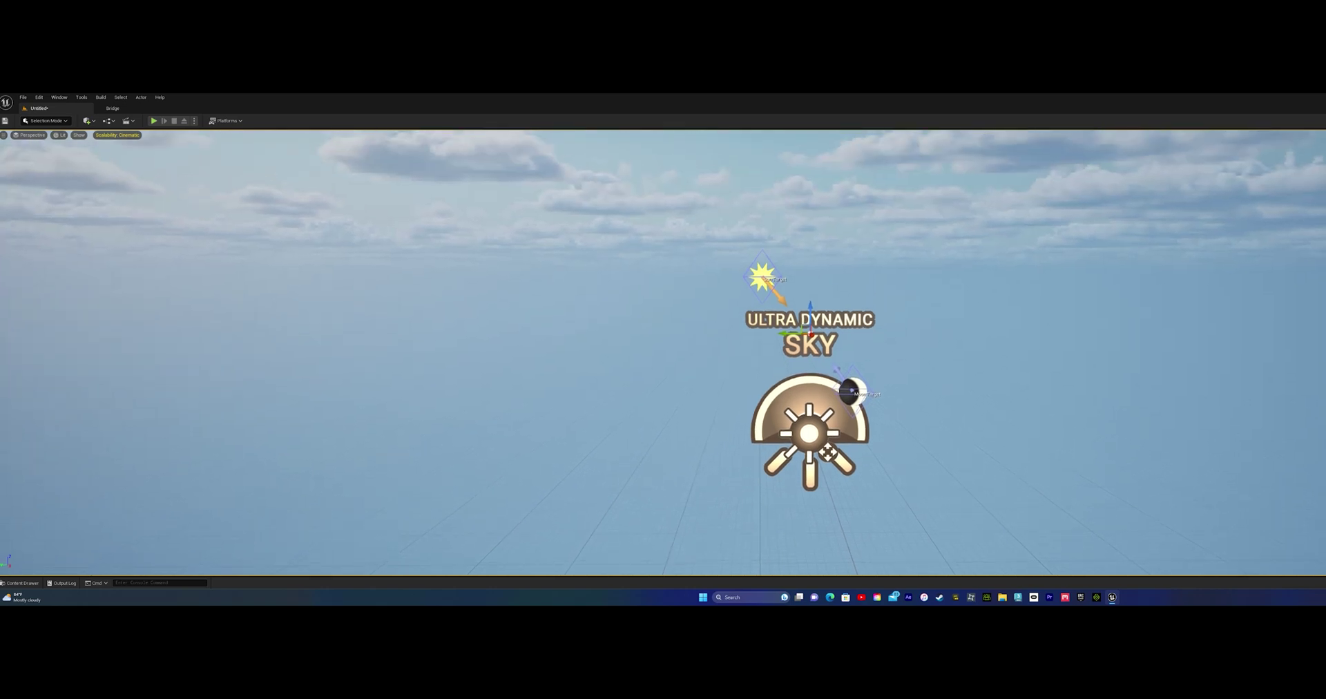
Switch to Landscape mode to set up a new landscape
left_click(46, 120)
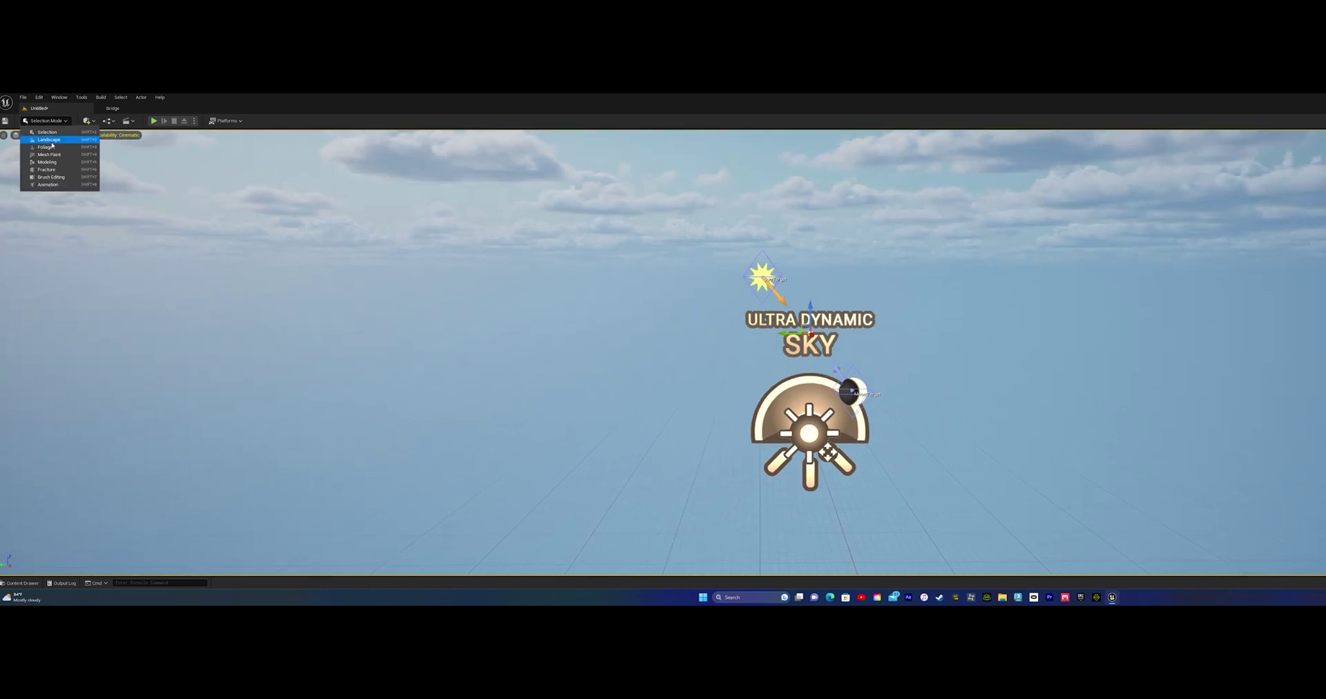
left_click(53, 144)
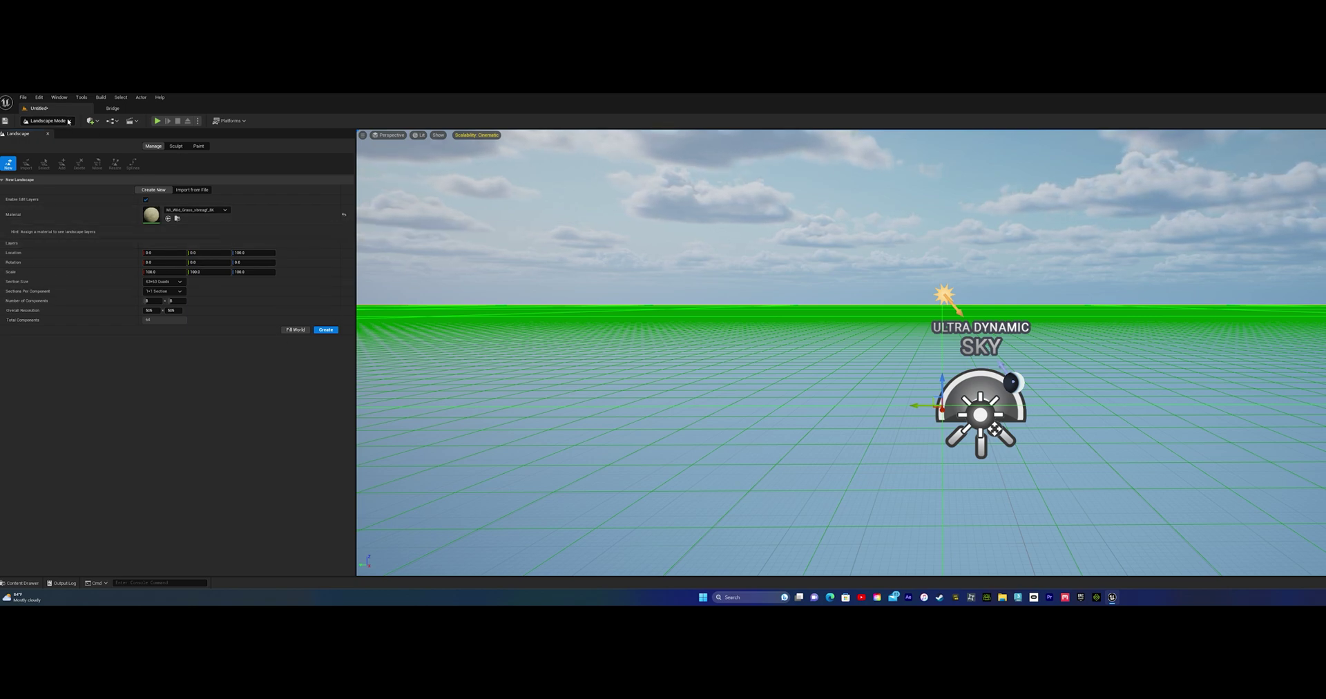
left_click(200, 210)
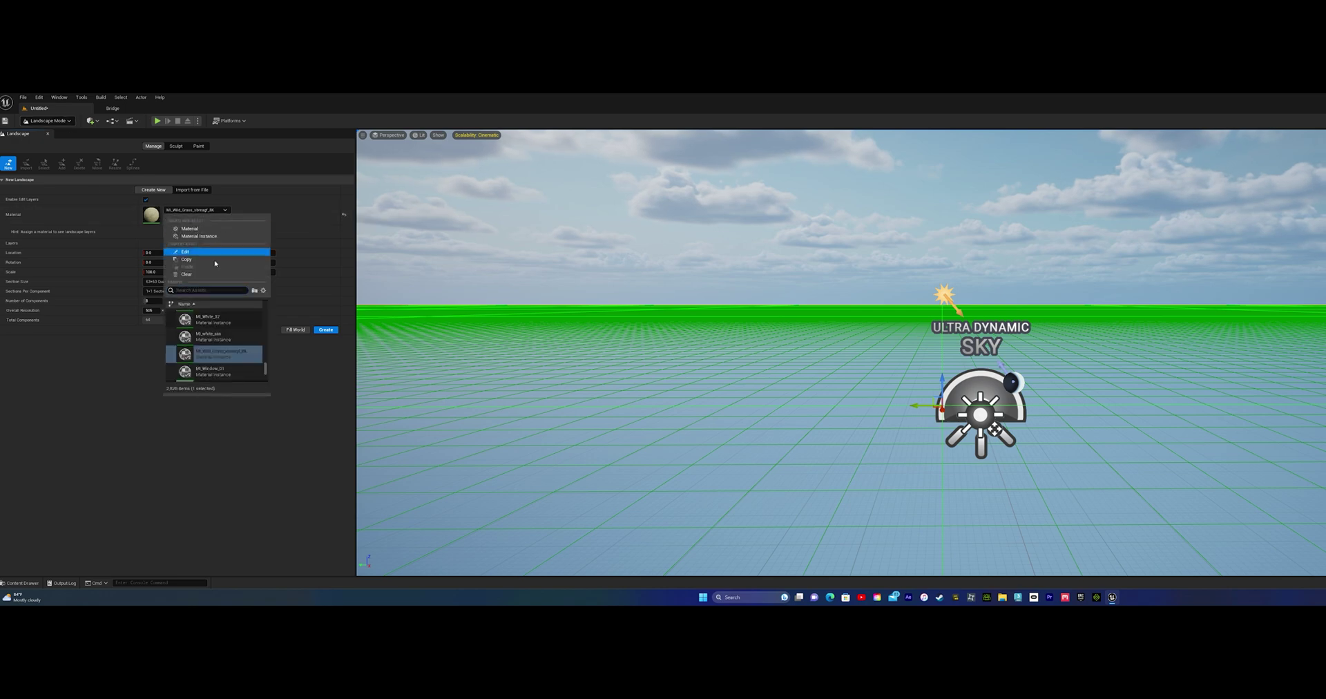
left_click(221, 213)
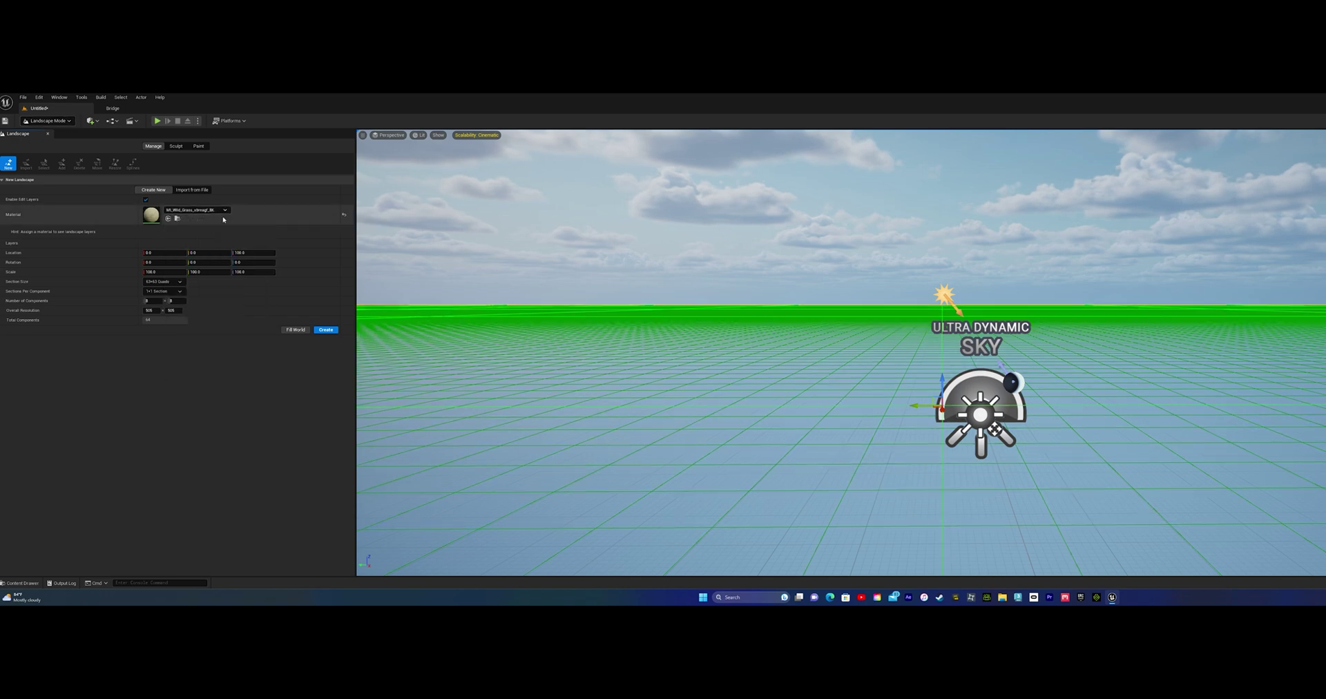
Look through the project's Megascans and MSPresets content folders for a ground material
left_click(21, 583)
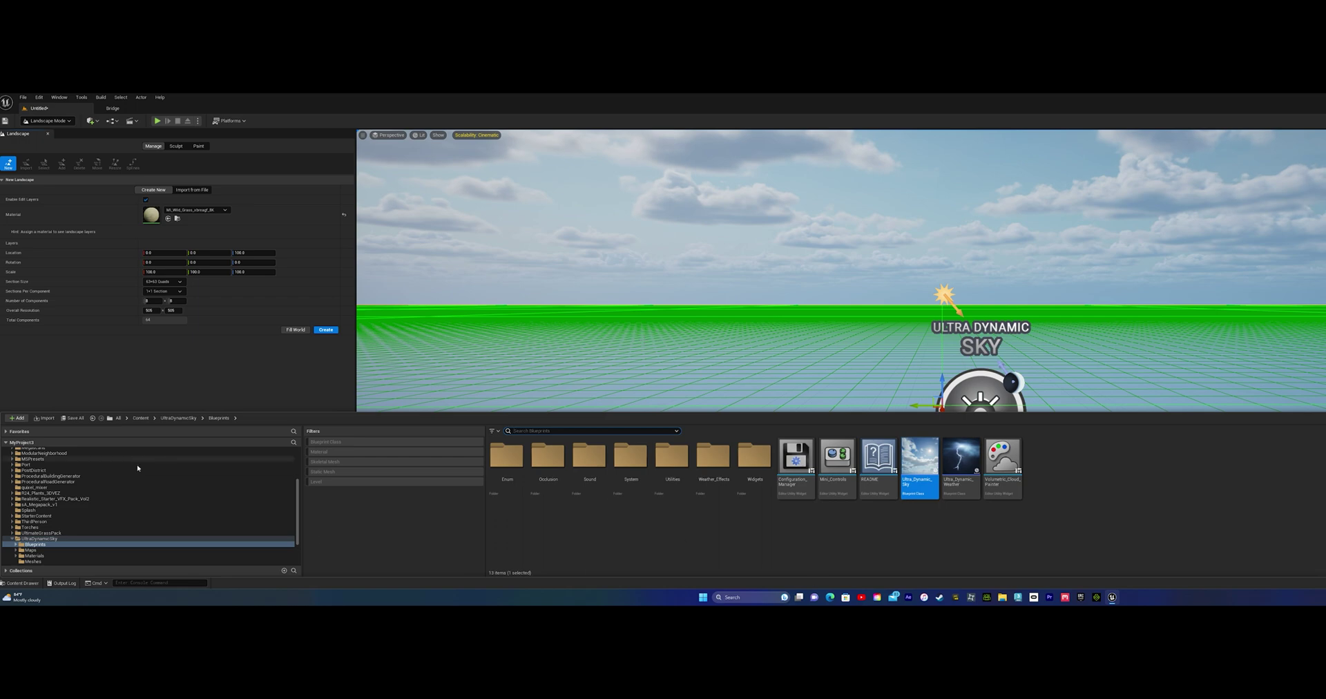
scroll(39, 492, "up", 3)
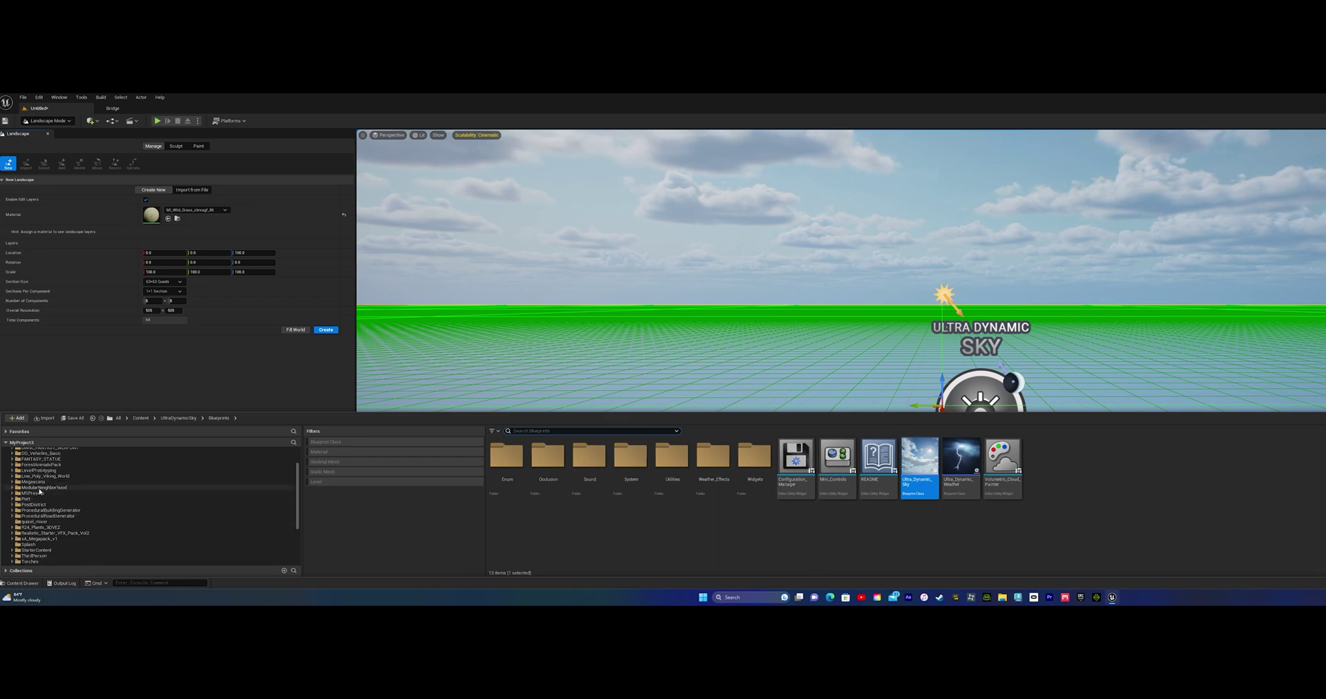
left_click(13, 482)
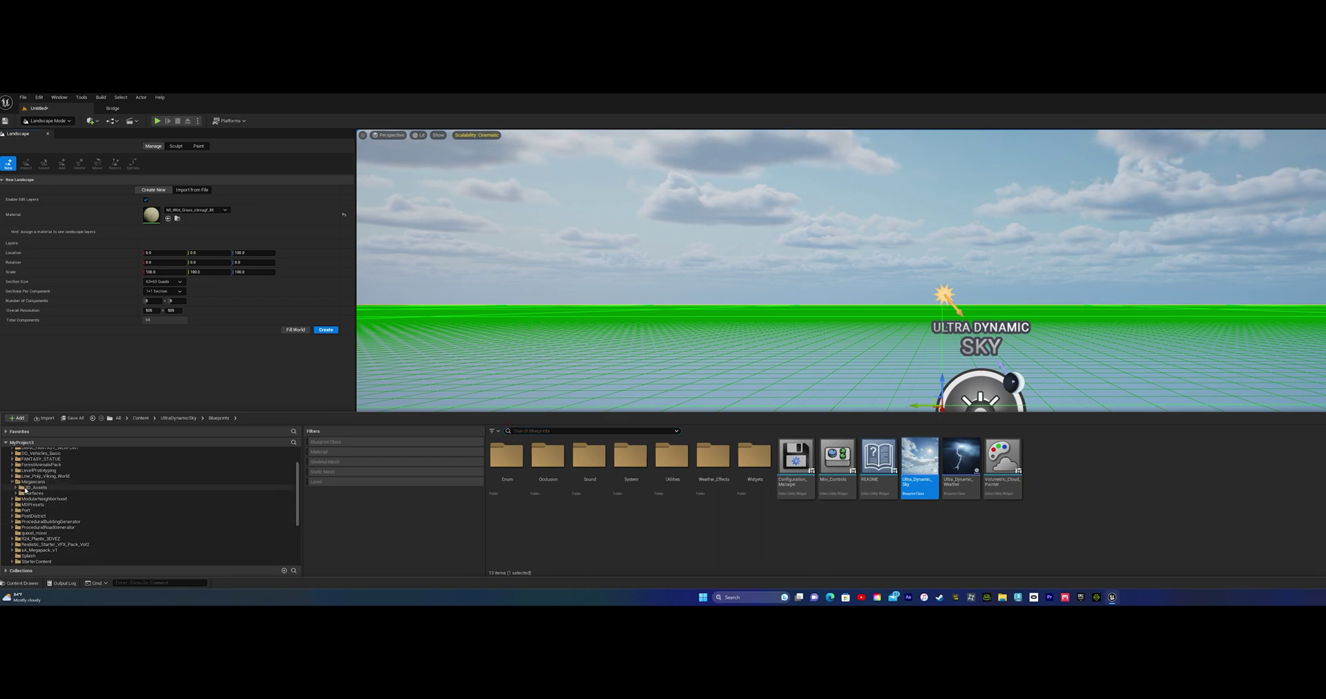
left_click(16, 488)
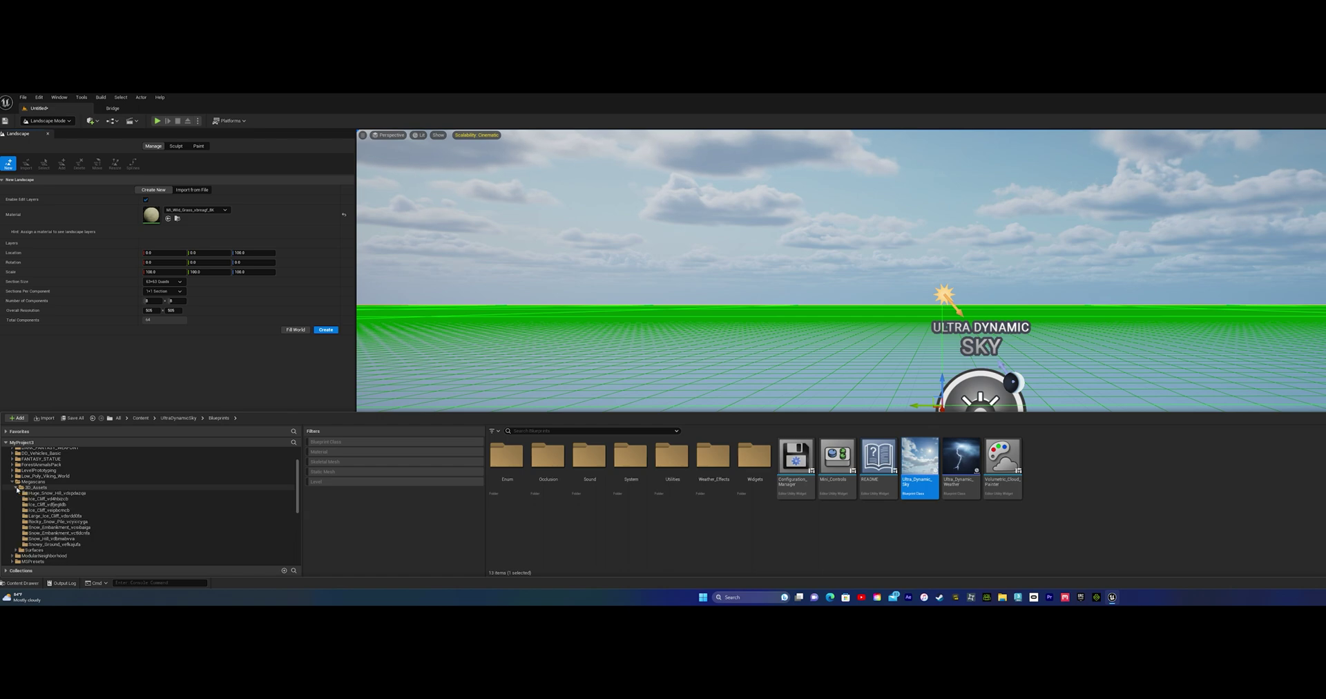
scroll(13, 539, "down", 2)
left_click(13, 539)
scroll(20, 541, "down", 5)
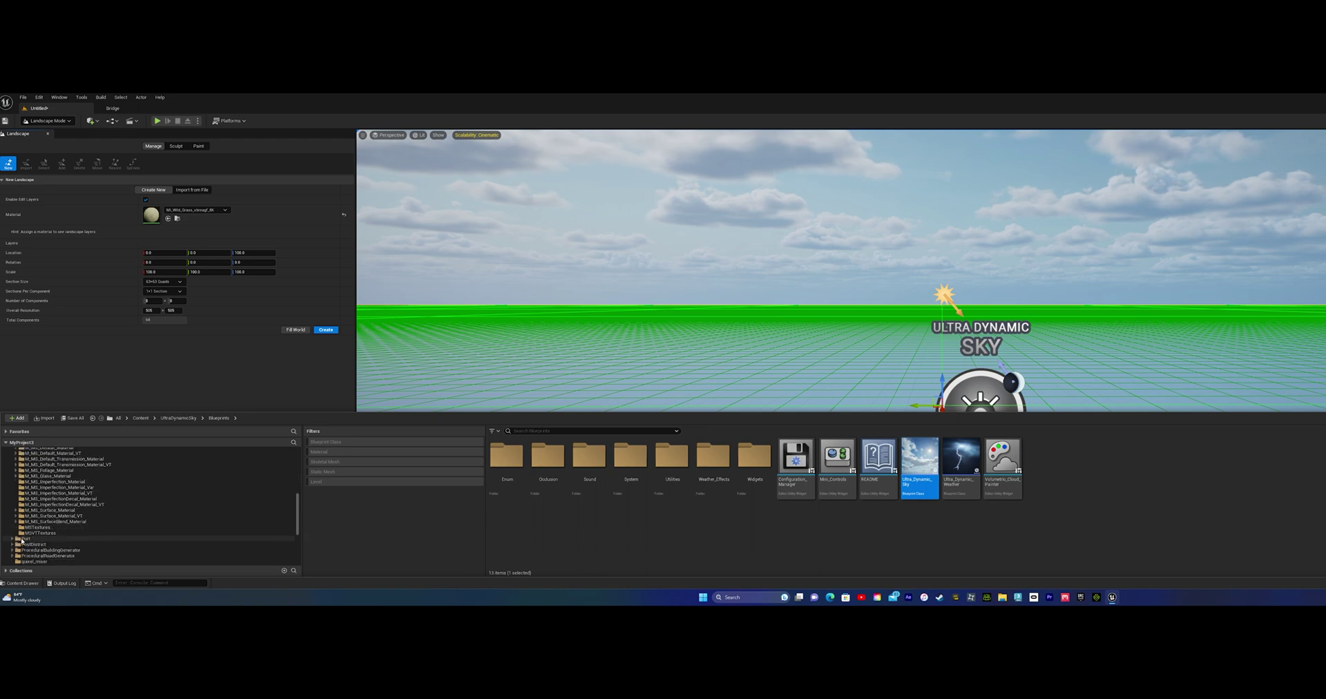
scroll(22, 541, "up", 3)
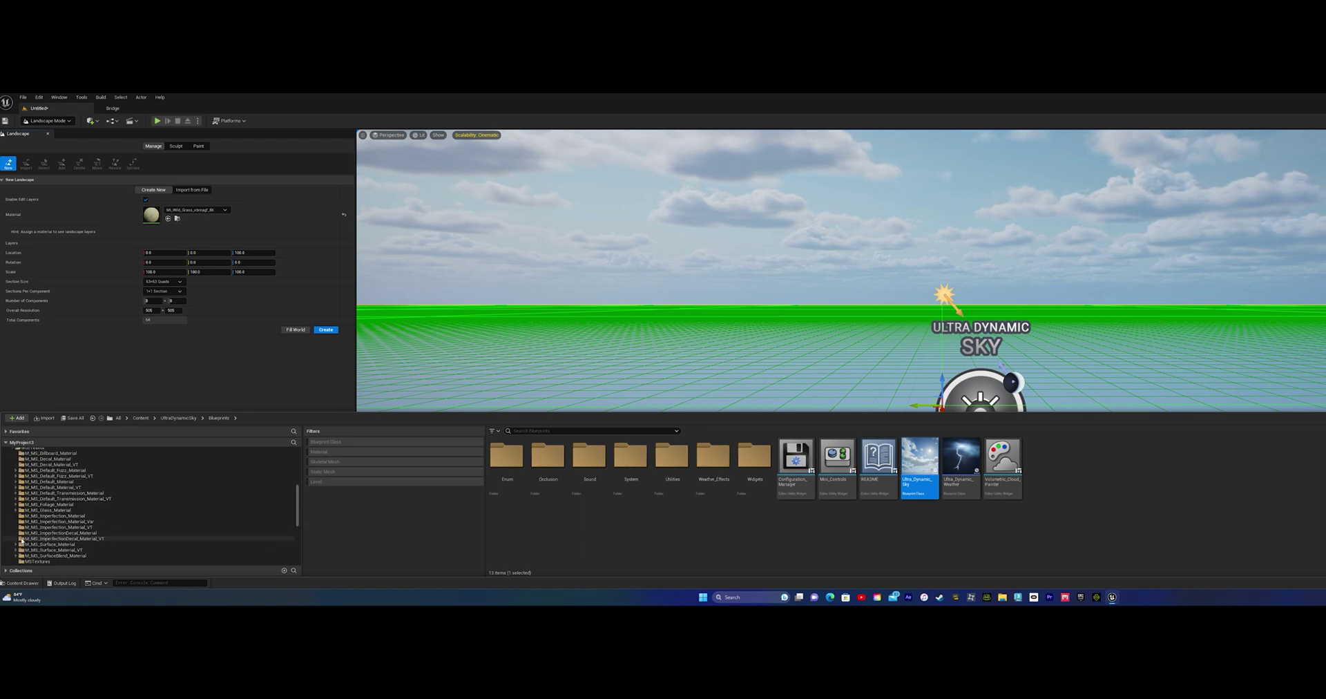
scroll(22, 541, "up", 9)
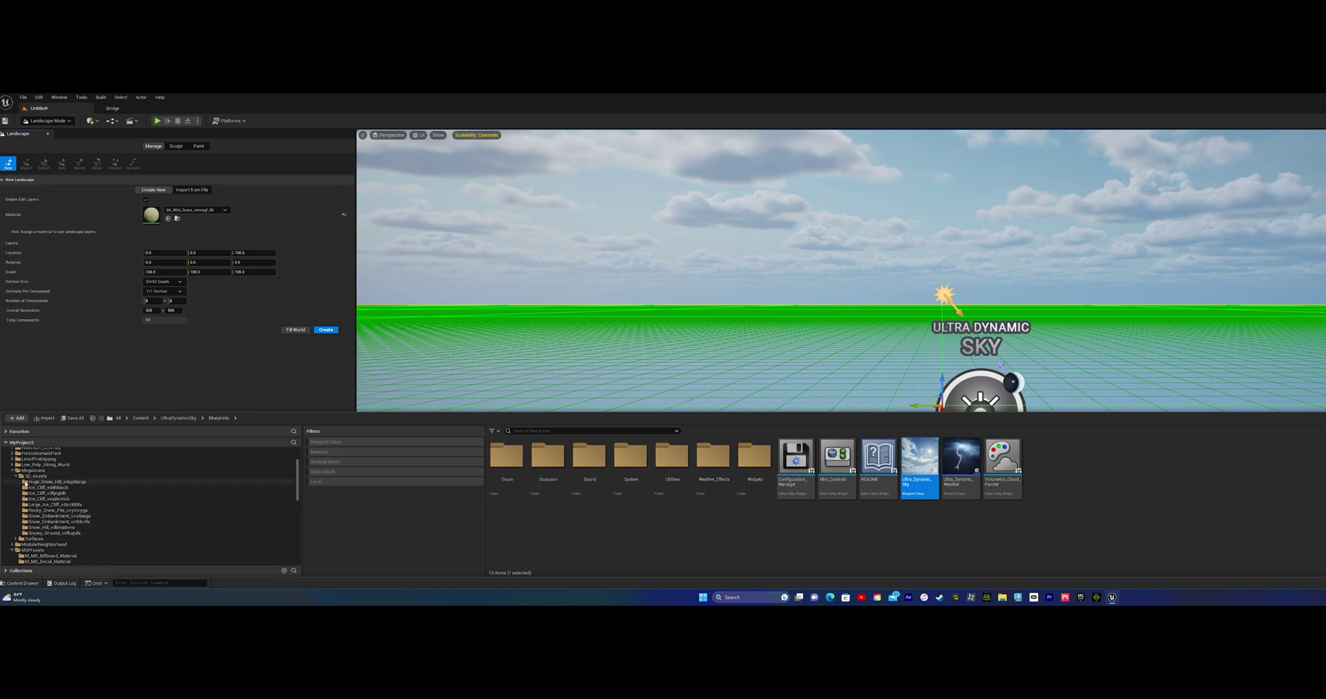
scroll(25, 483, "up", 1)
Assign the tutorial_ground_Albedo_Mat material from the project content to the new landscape
scroll(26, 483, "down", 10)
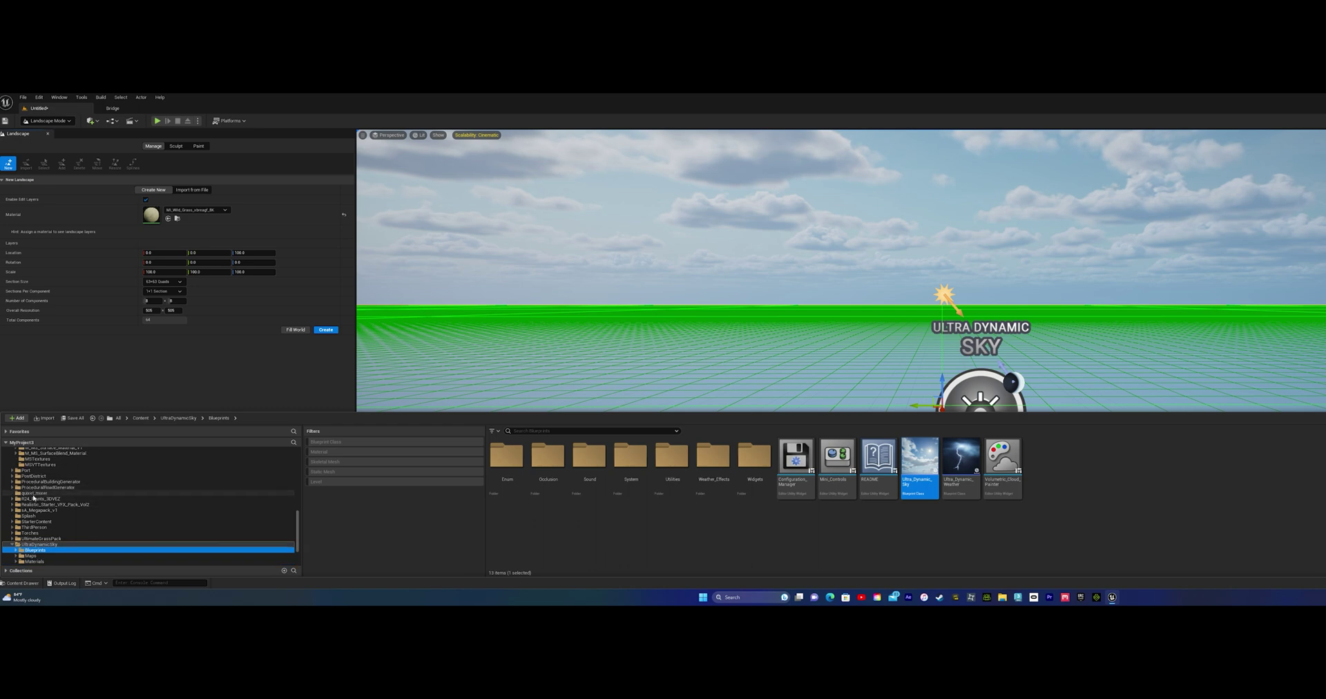
left_click(34, 493)
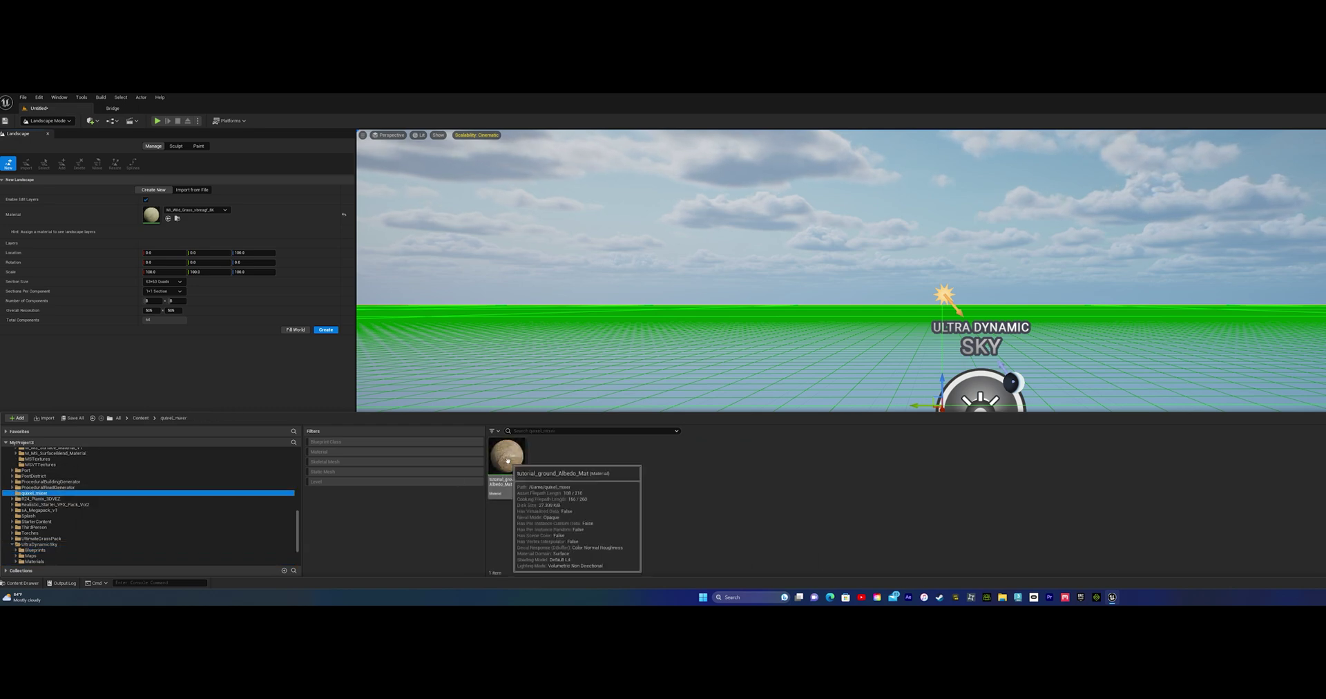
left_click_drag(507, 460, 152, 216)
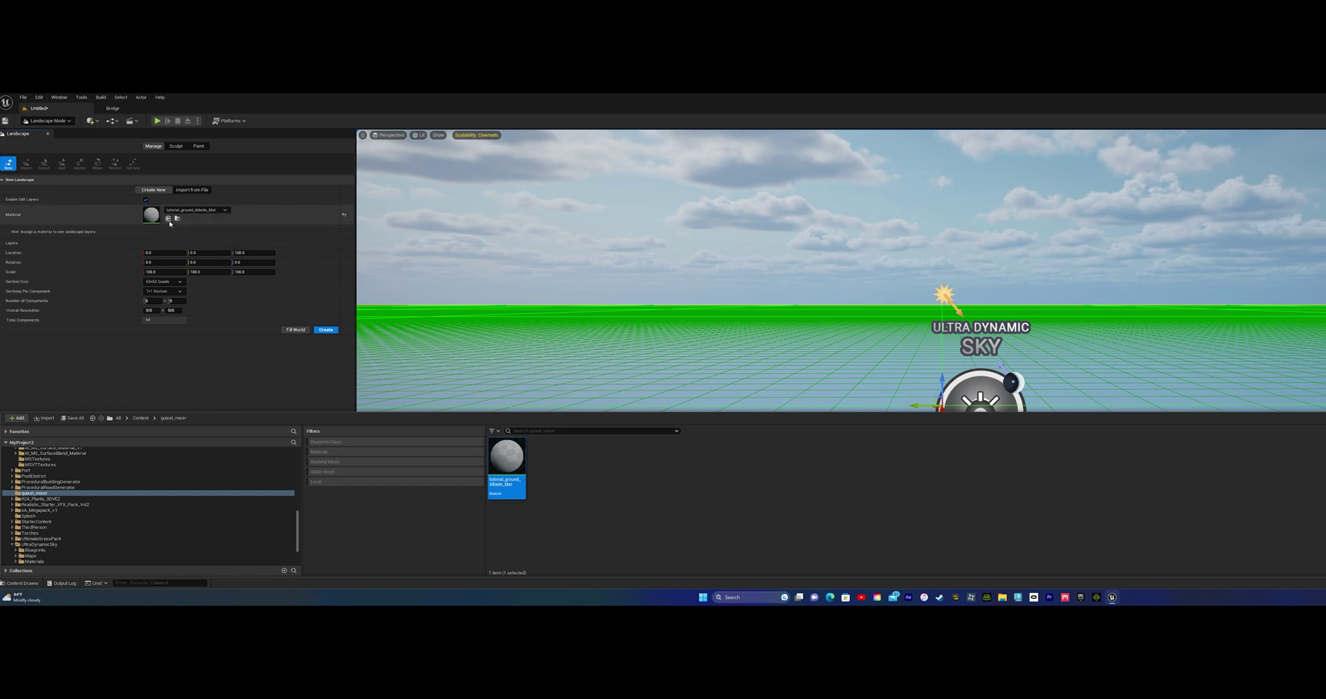
Set the landscape's overall resolution to 64 x 64 and create the landscape
left_click(150, 310)
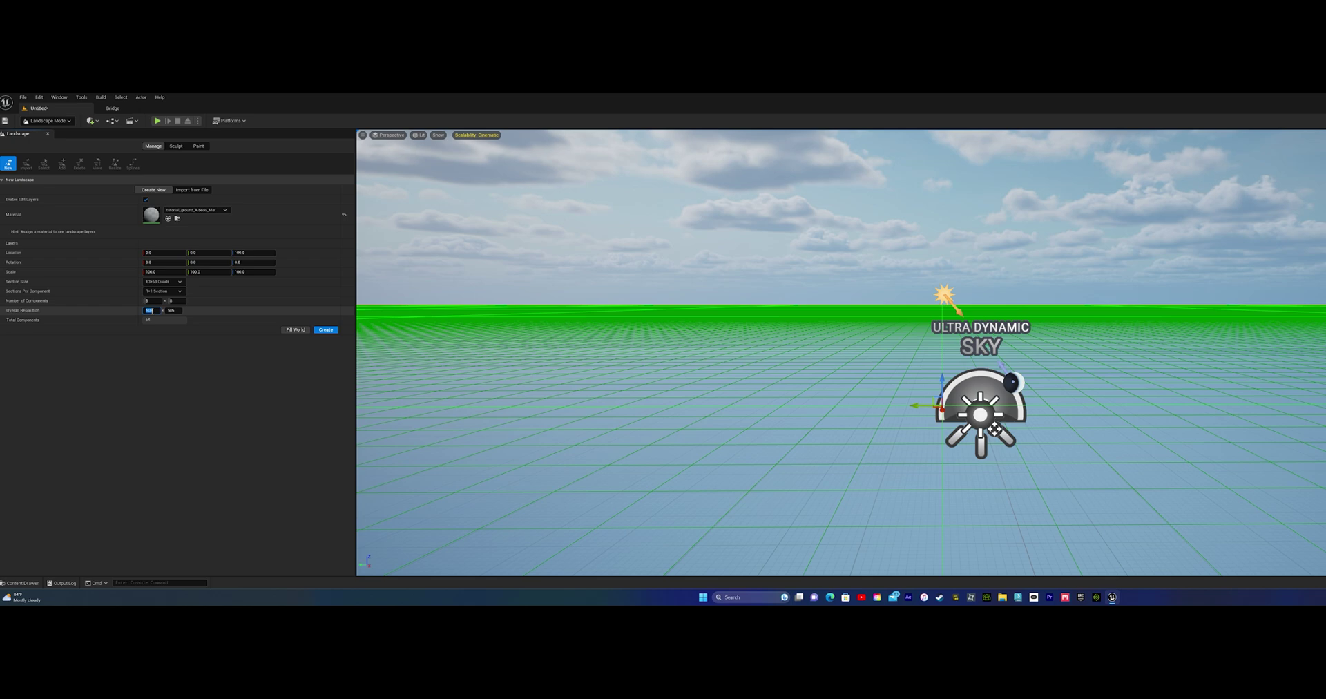
left_click(176, 310)
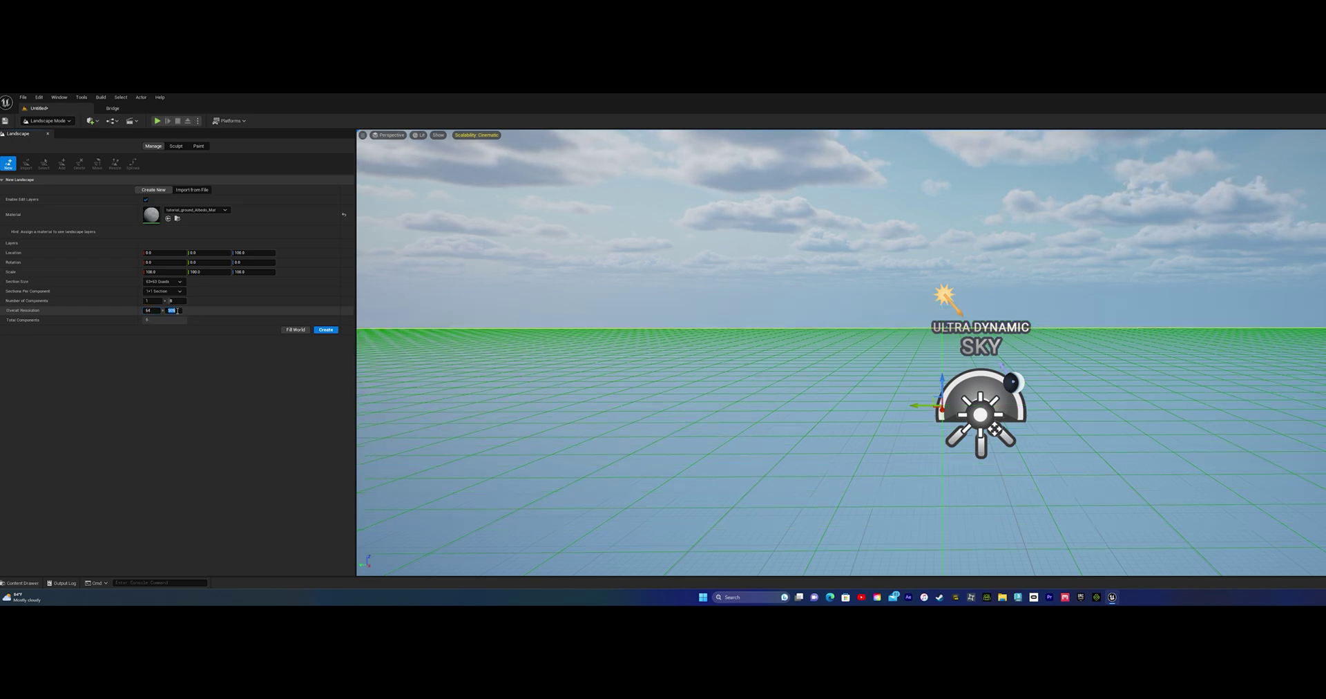
type("64")
key("Return")
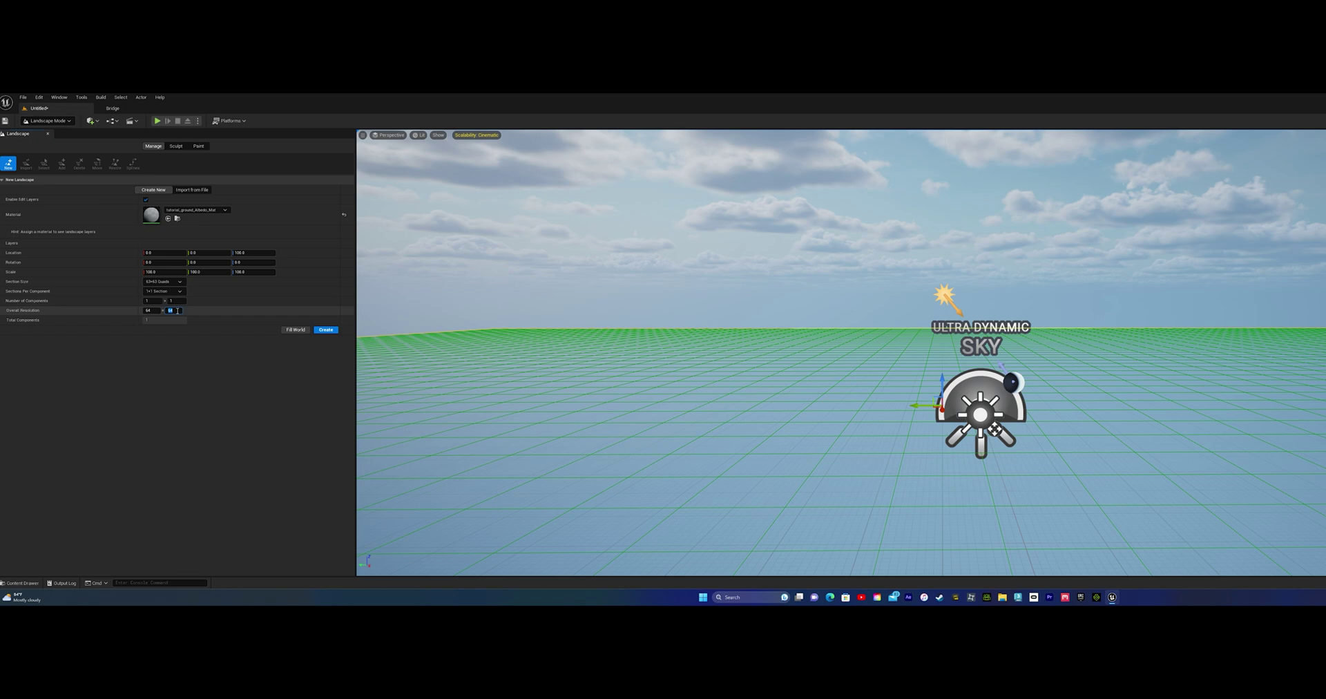
left_click(326, 331)
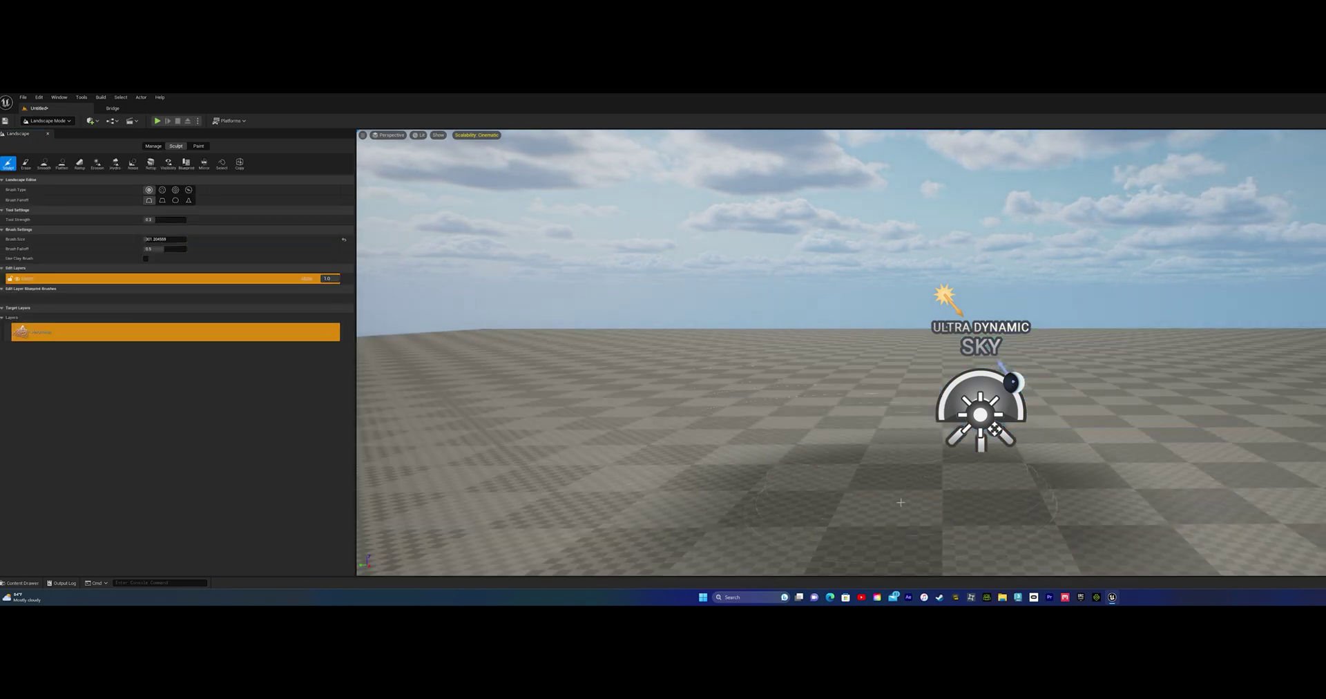
Return to Selection mode and select the landscape in the level
left_click(69, 122)
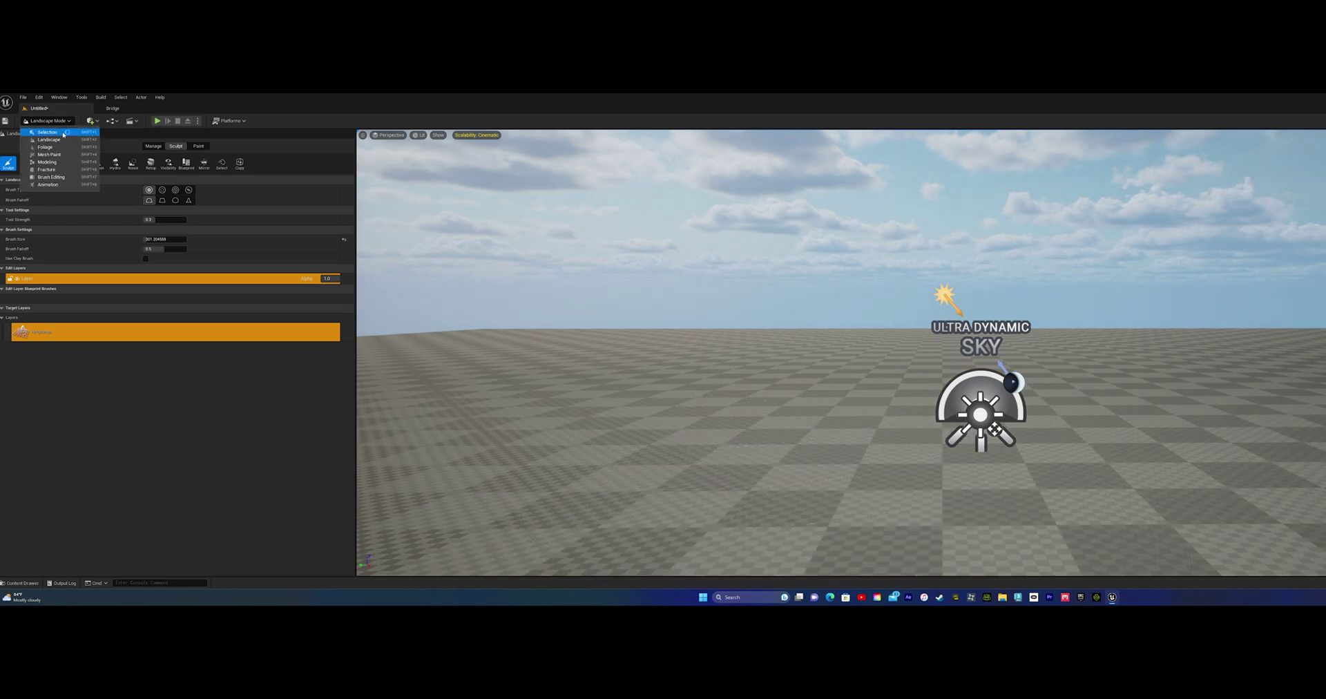
left_click(62, 133)
left_click(1106, 395)
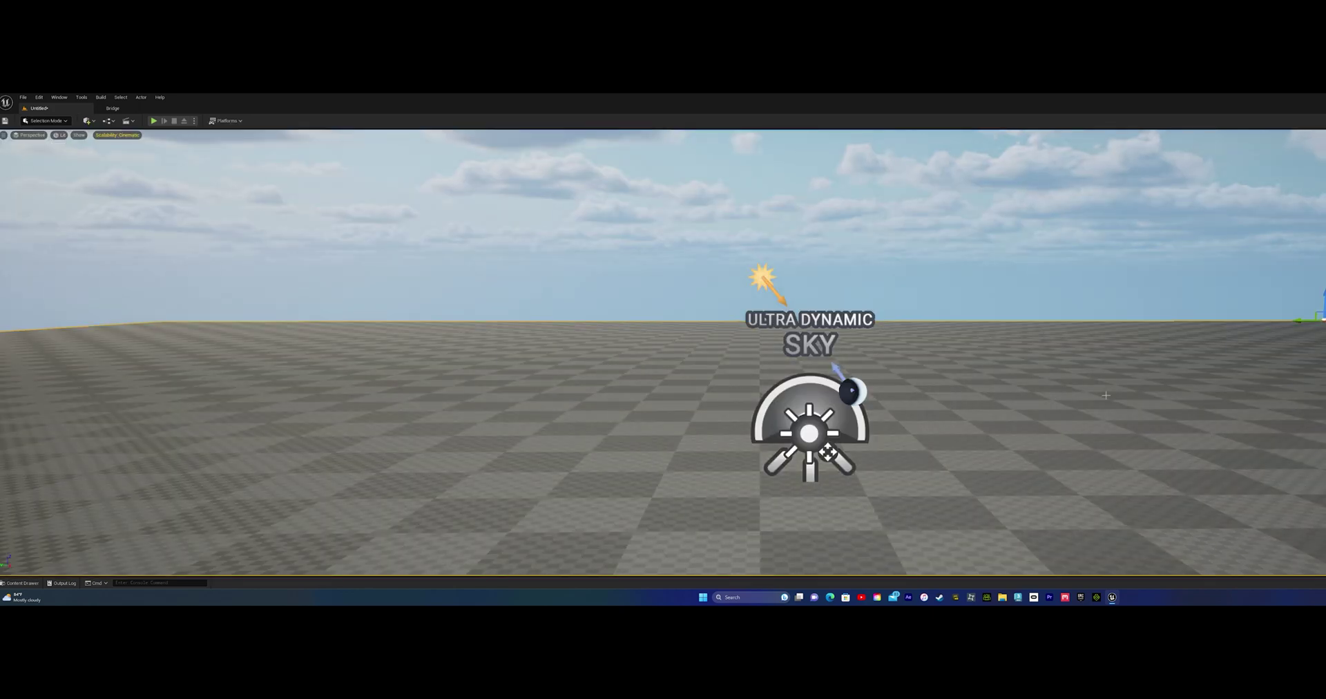
Open the tutorial_ground_Albedo_Mat material for editing and bring its node graph into view
key("ctrl+space")
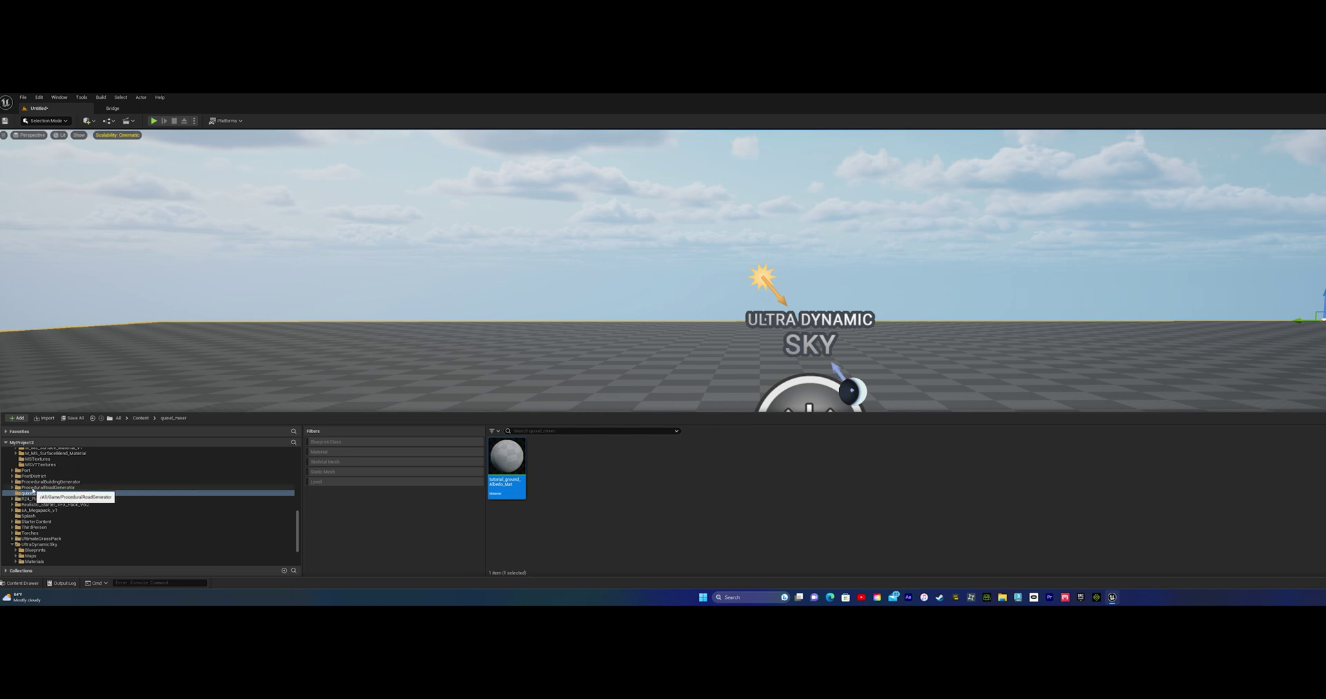
scroll(35, 493, "up", 2)
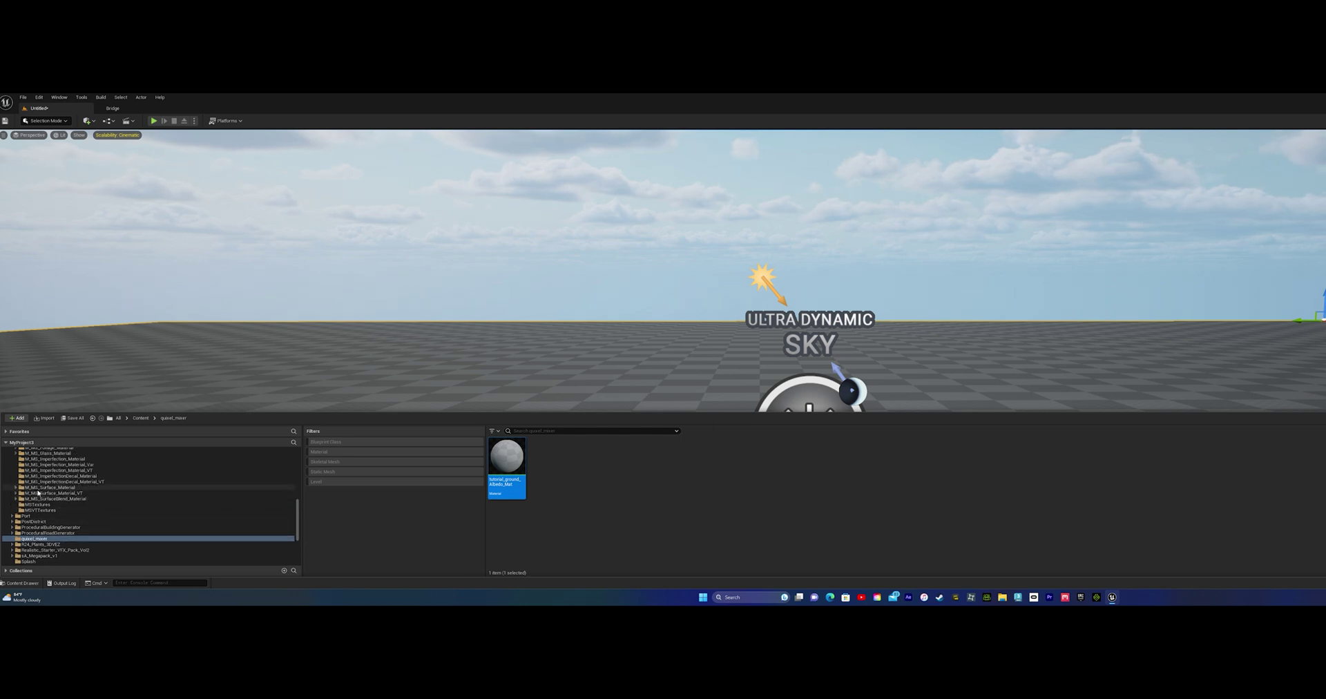
double_click(510, 491)
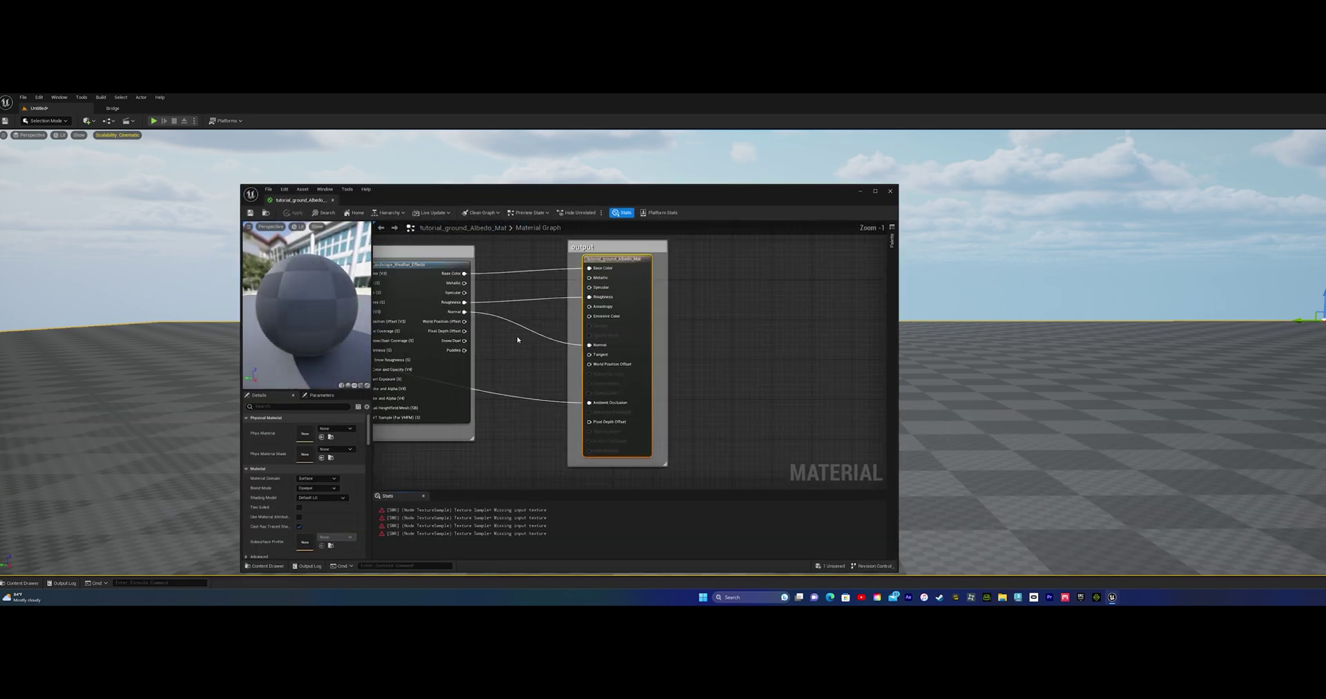
scroll(517, 339, "down", 4)
left_click_drag(467, 411, 548, 414)
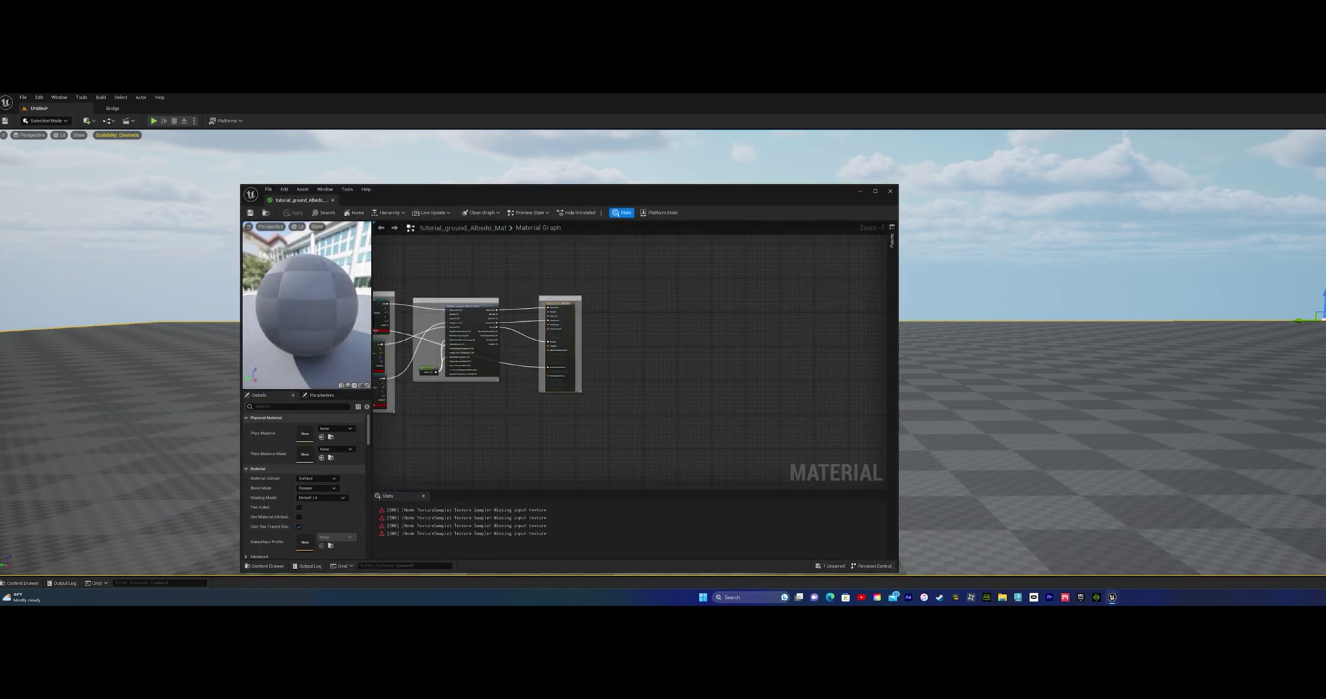
Dock the tutorial_ground_Albedo_Mat material editor as a tab in the main editor window and return to the level view
right_click_drag(436, 408, 593, 411)
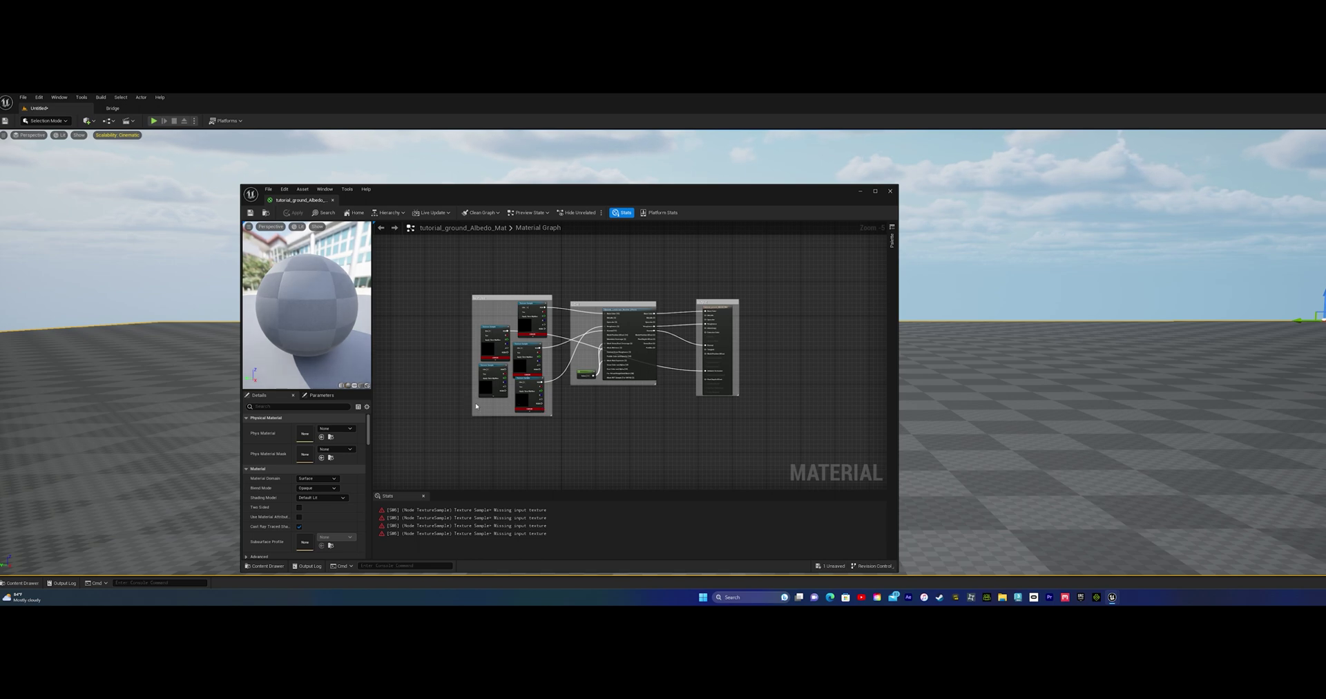
scroll(476, 406, "up", 5)
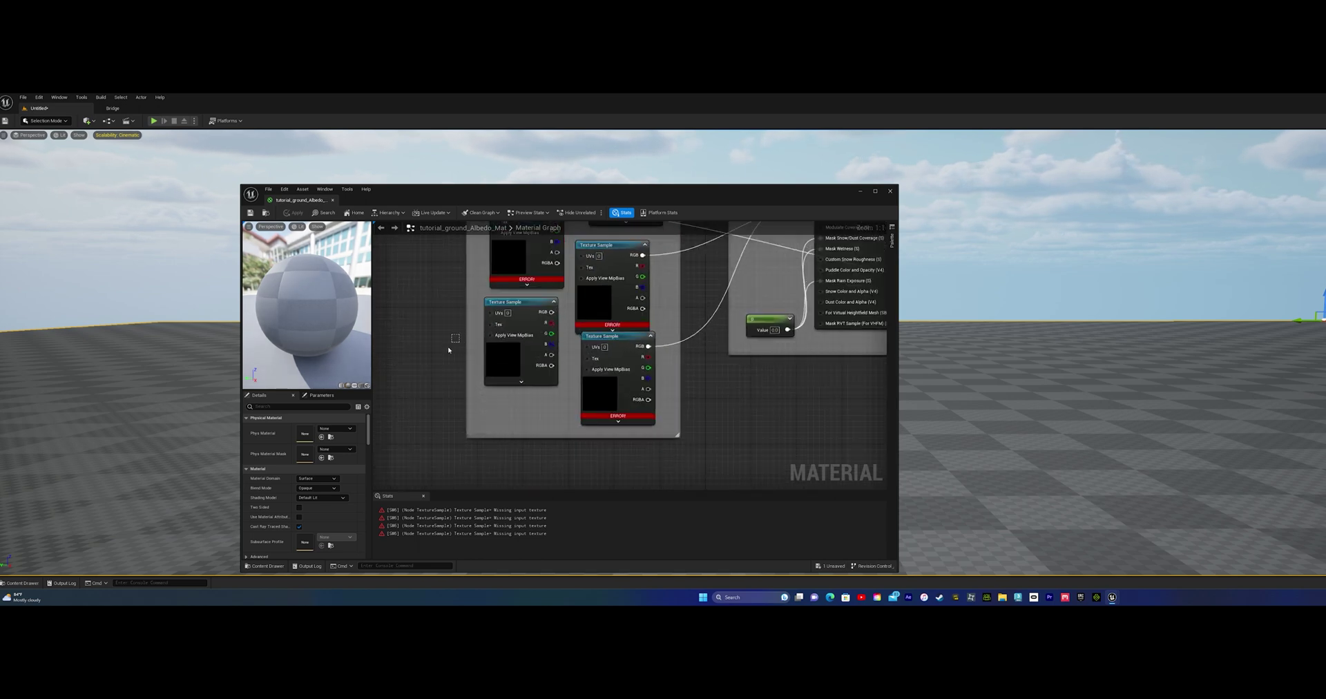
right_click_drag(450, 346, 412, 382)
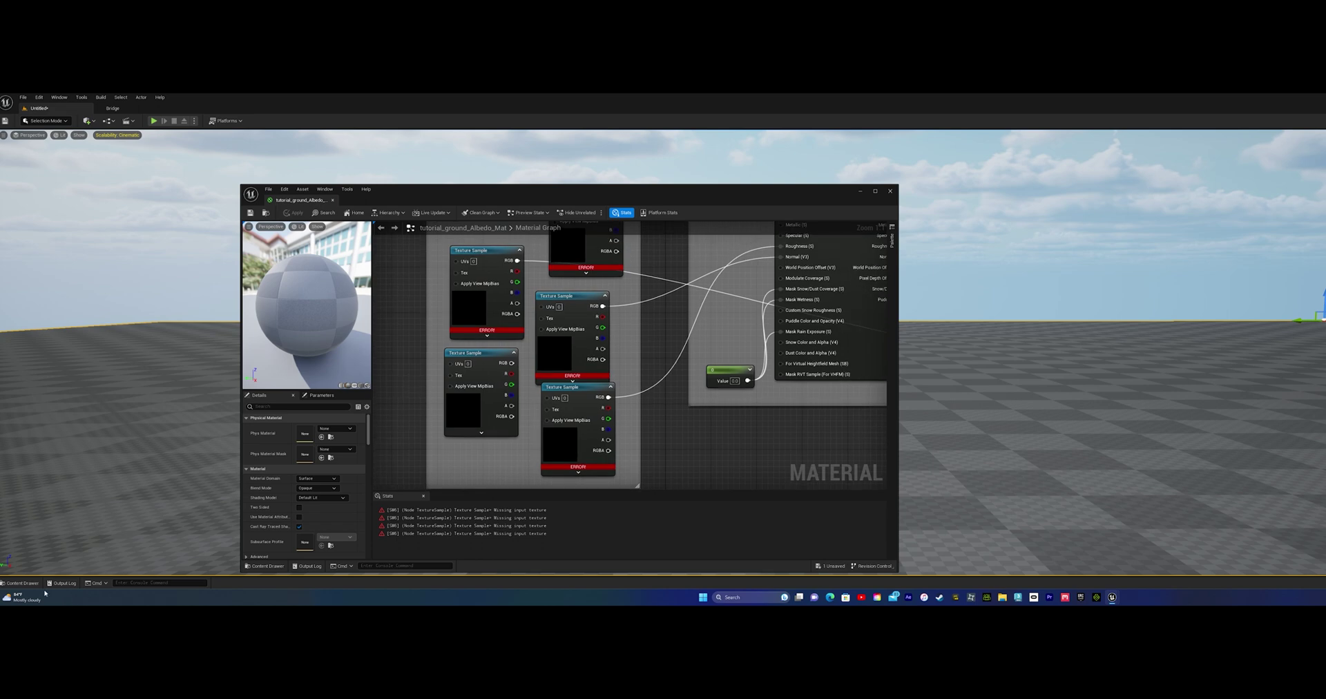
left_click(24, 583)
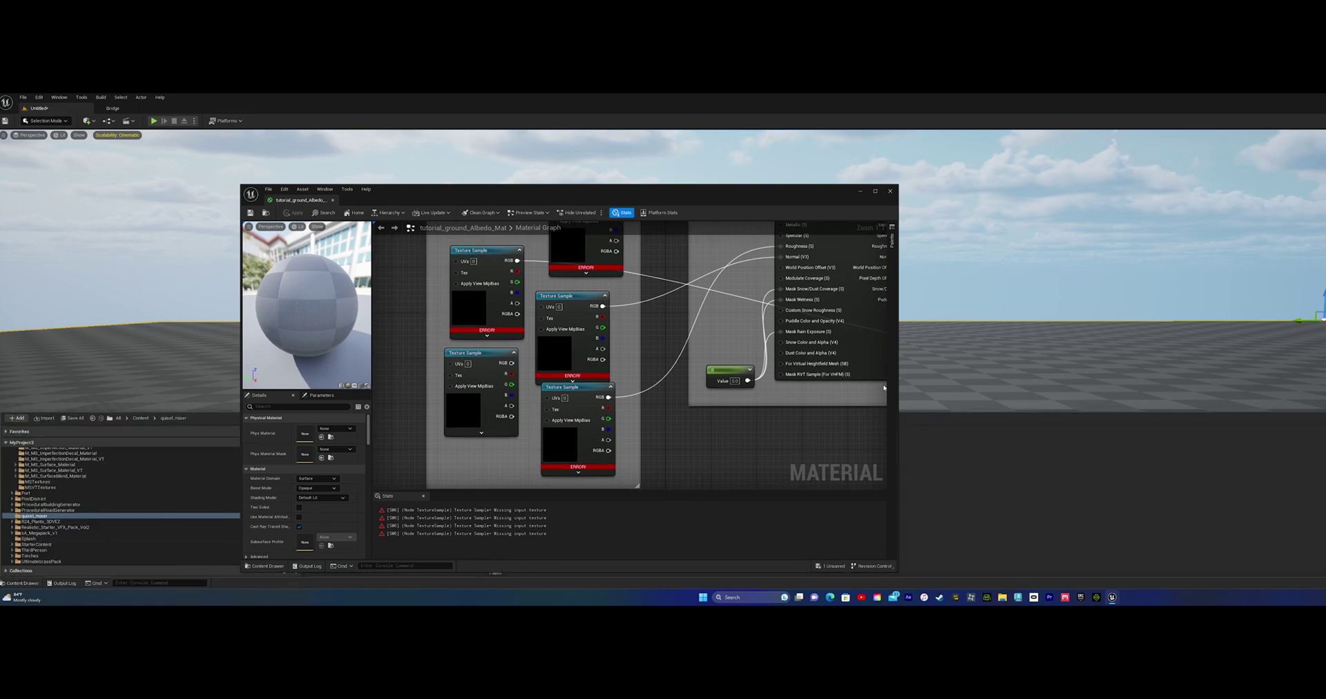
left_click_drag(766, 199, 449, 96)
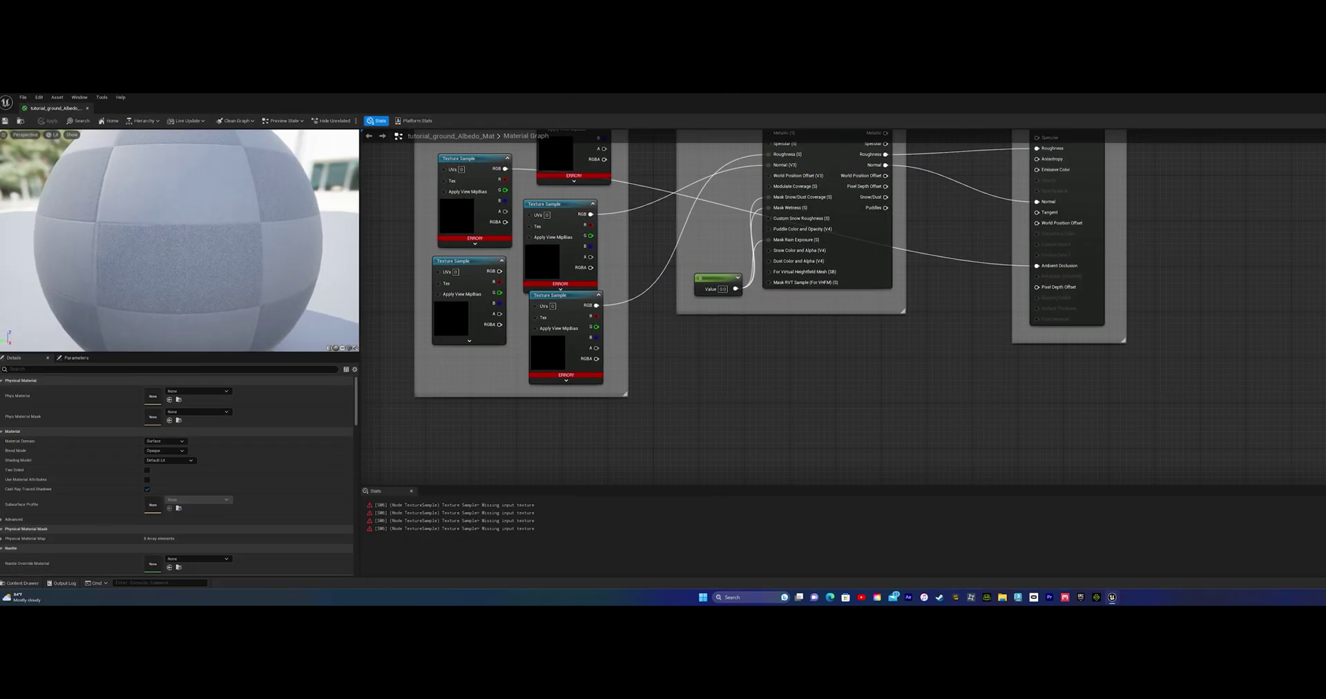
left_click_drag(1325, 98, 667, 207)
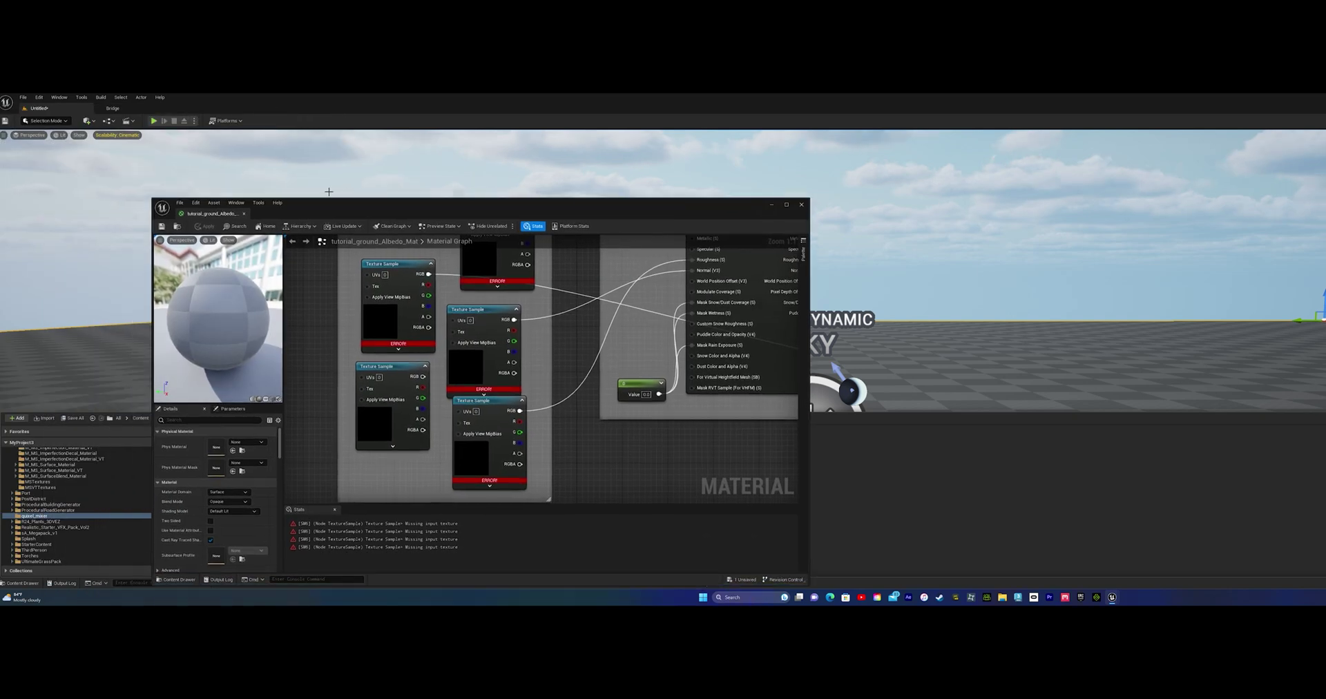
left_click_drag(222, 214, 186, 111)
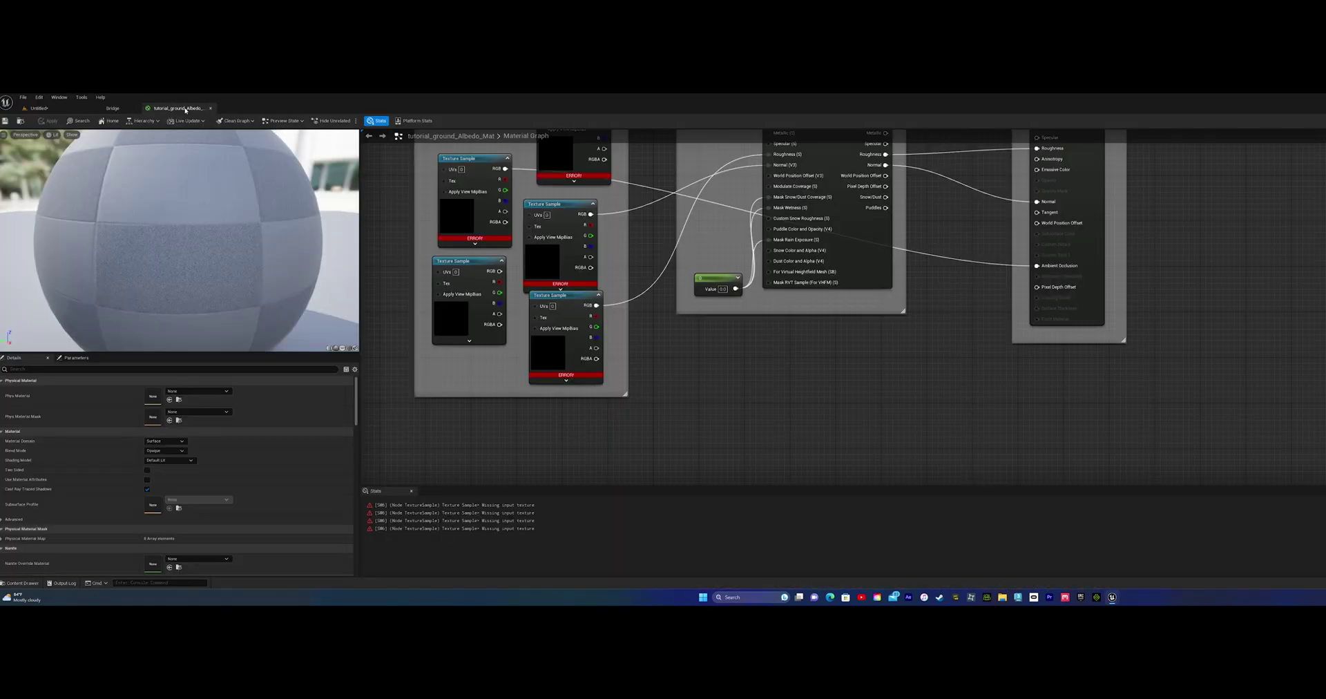
left_click(113, 109)
left_click(59, 109)
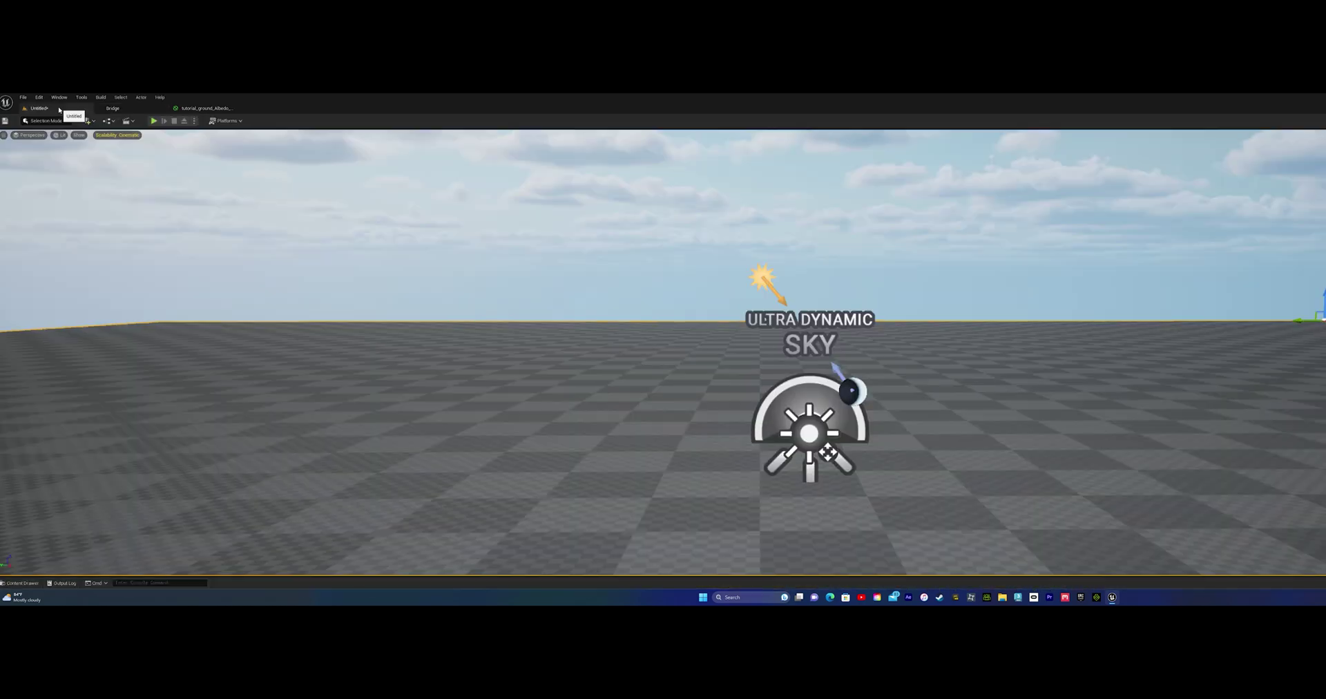
Import all six tutorial ground texture files from the "tutorial ground" subfolder of Documents' materials and textures folder into the ground material's content folder
key("ctrl+space")
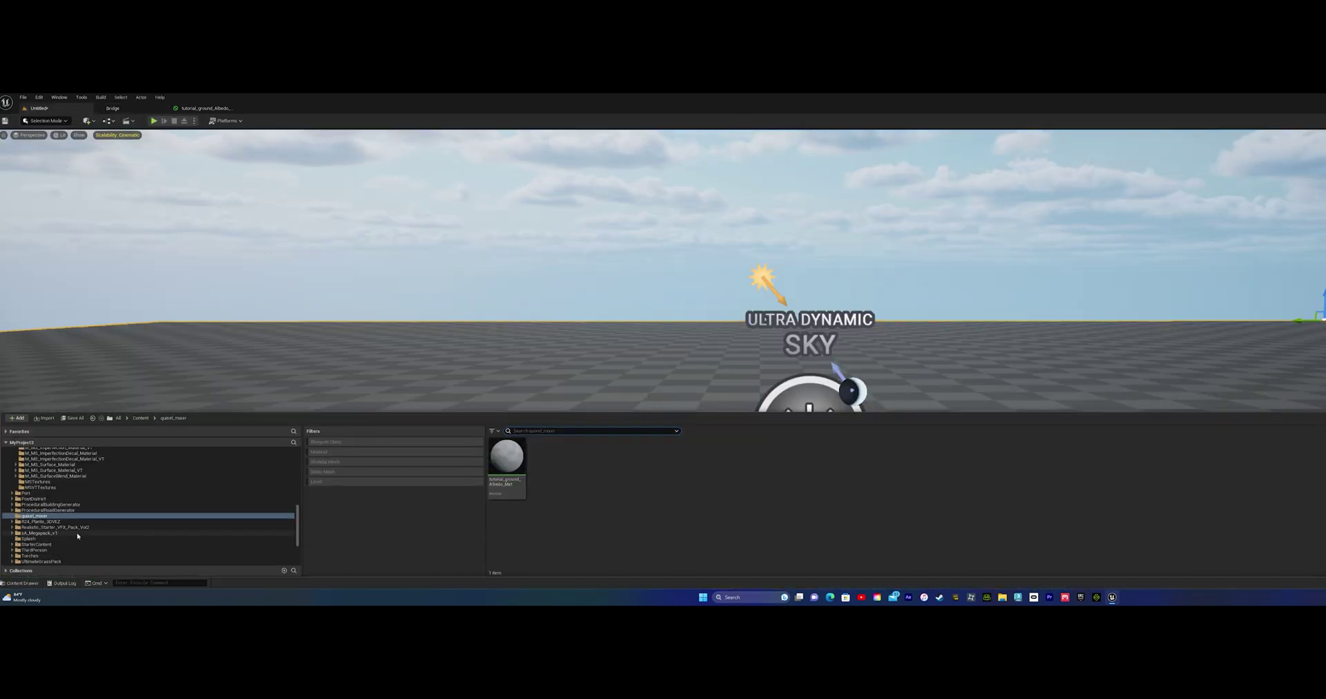
right_click(617, 532)
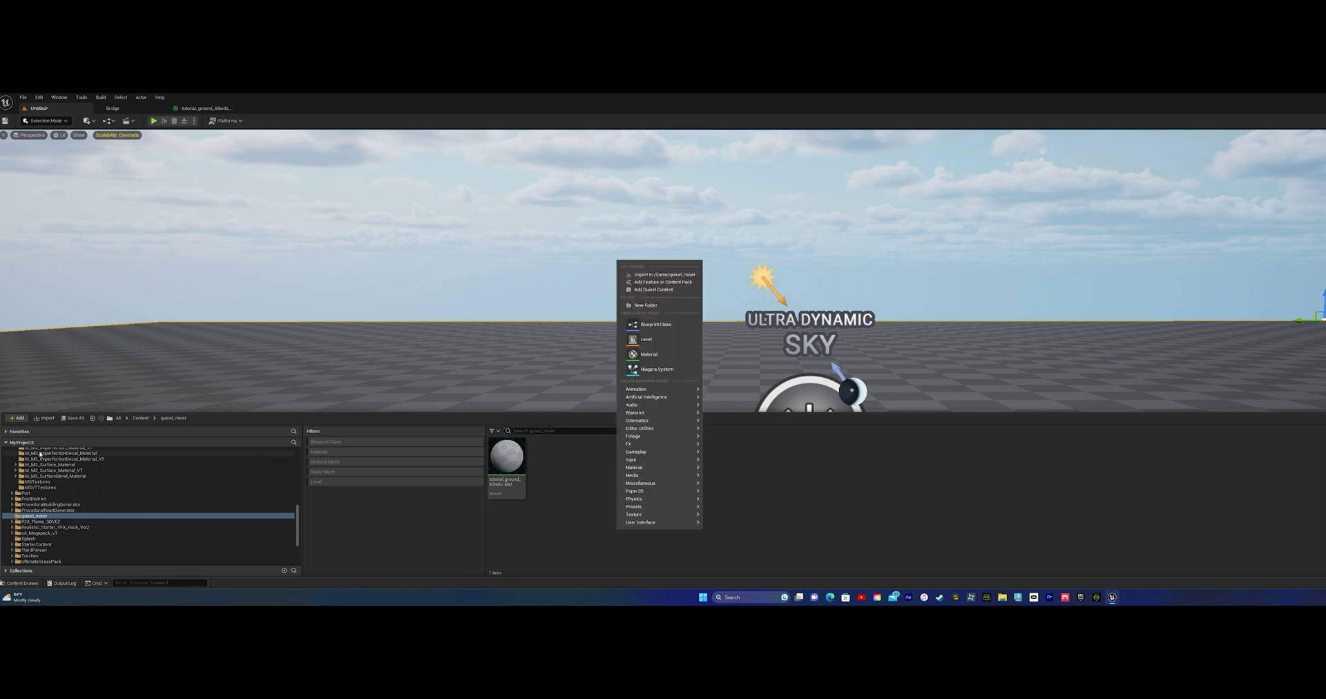
left_click(663, 274)
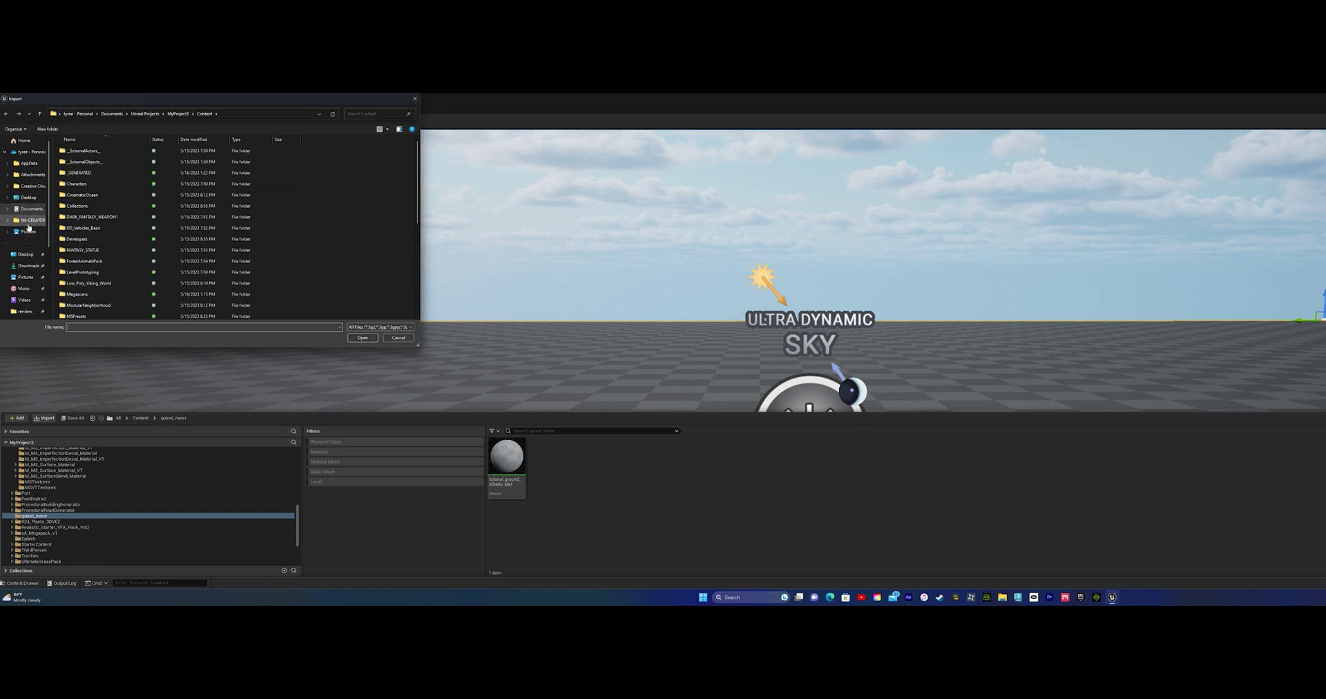
scroll(92, 235, "down", 5)
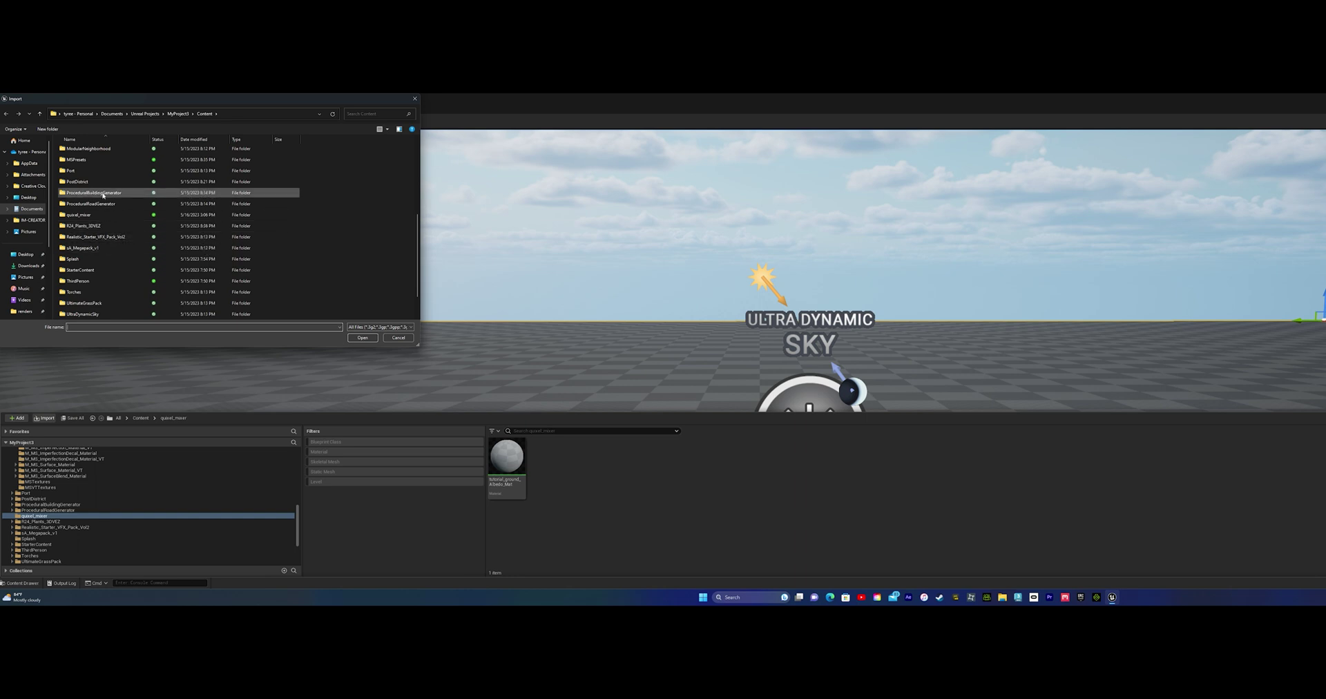
scroll(97, 228, "up", 3)
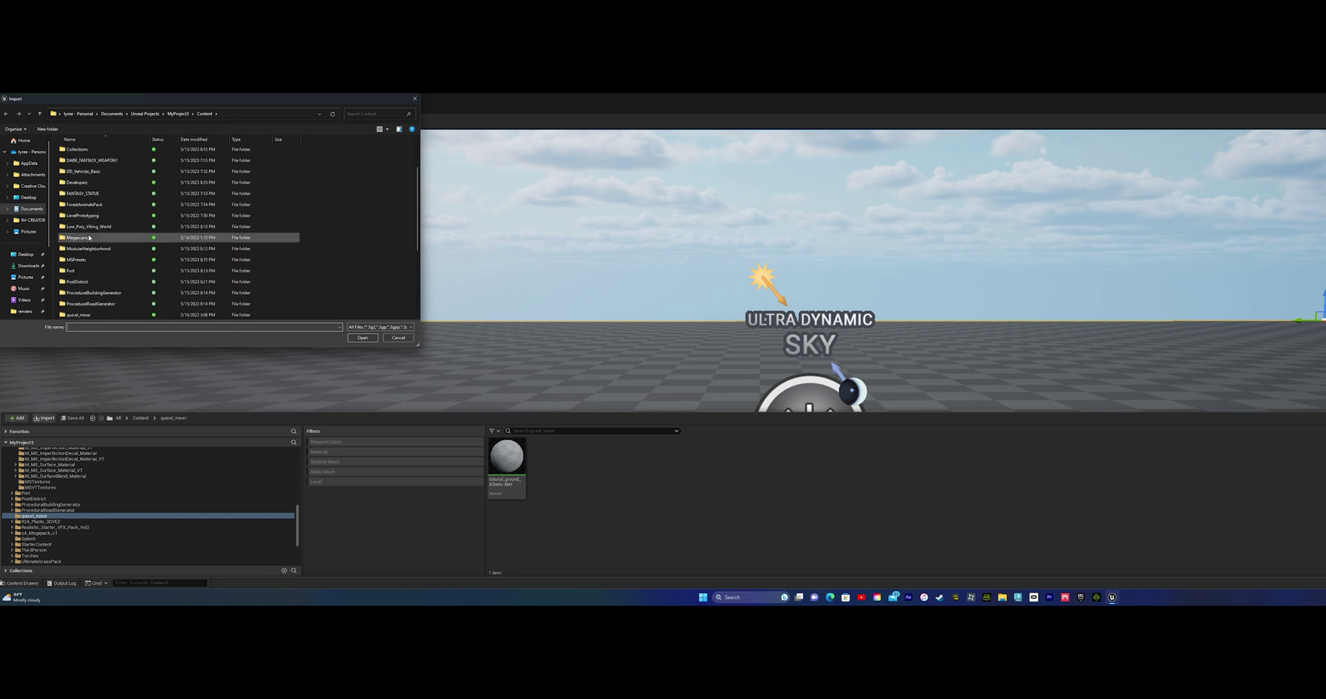
scroll(89, 242, "down", 2)
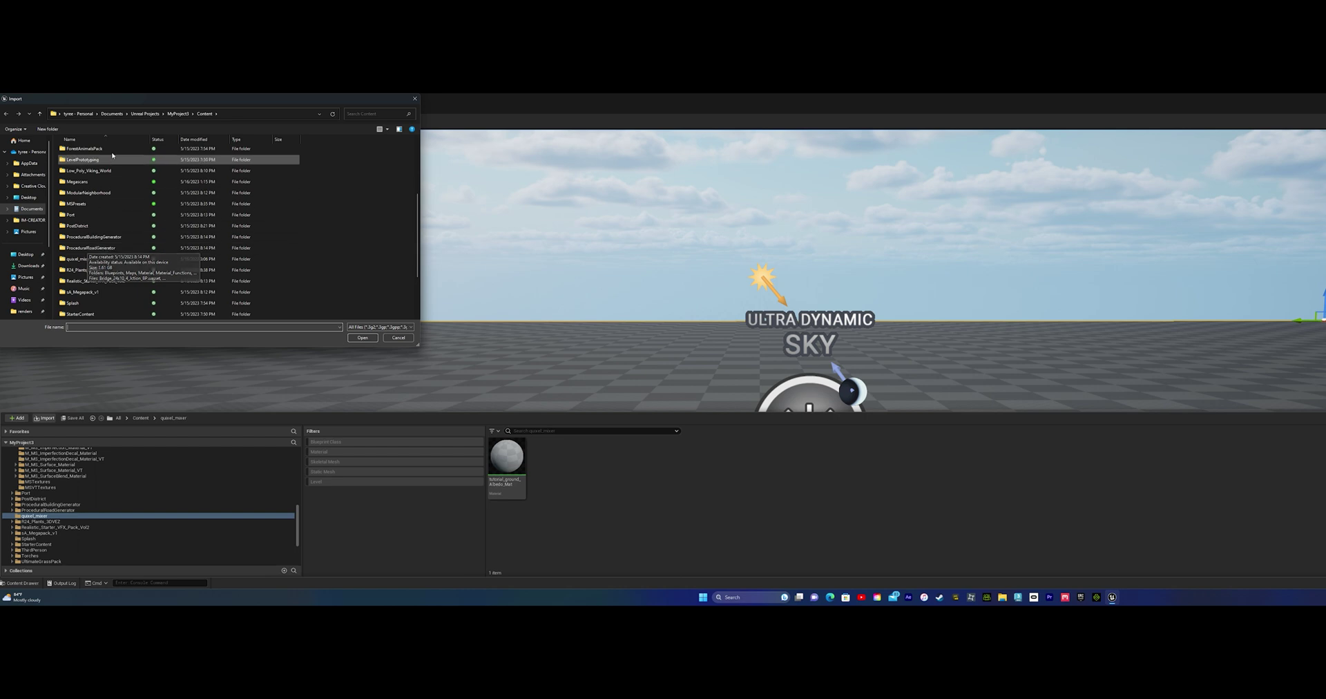
left_click(31, 209)
scroll(83, 207, "up", 1)
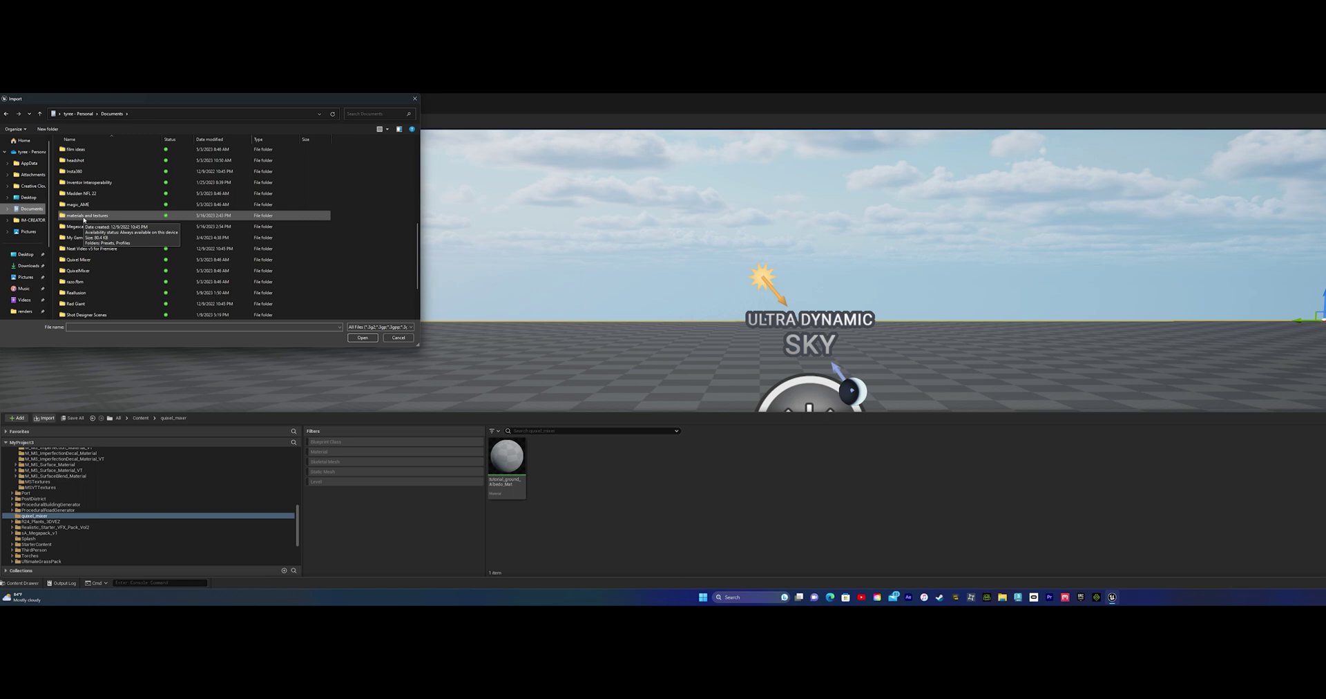
double_click(83, 219)
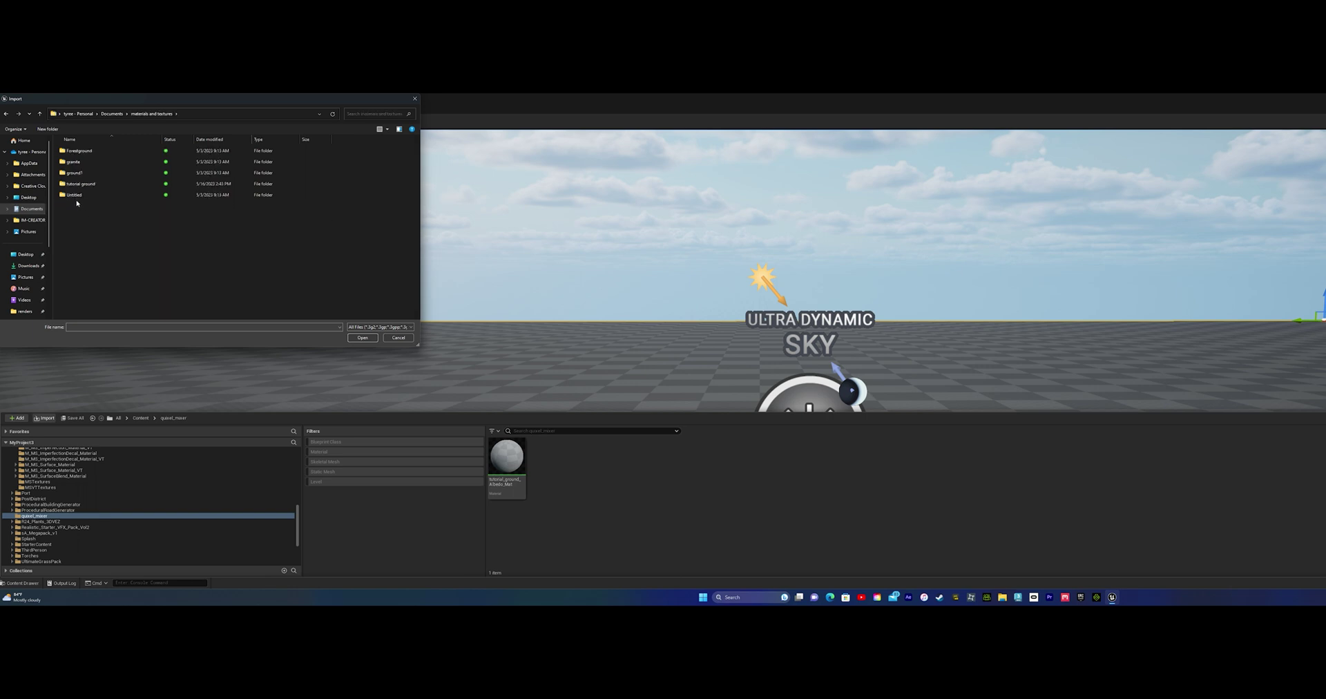
double_click(80, 184)
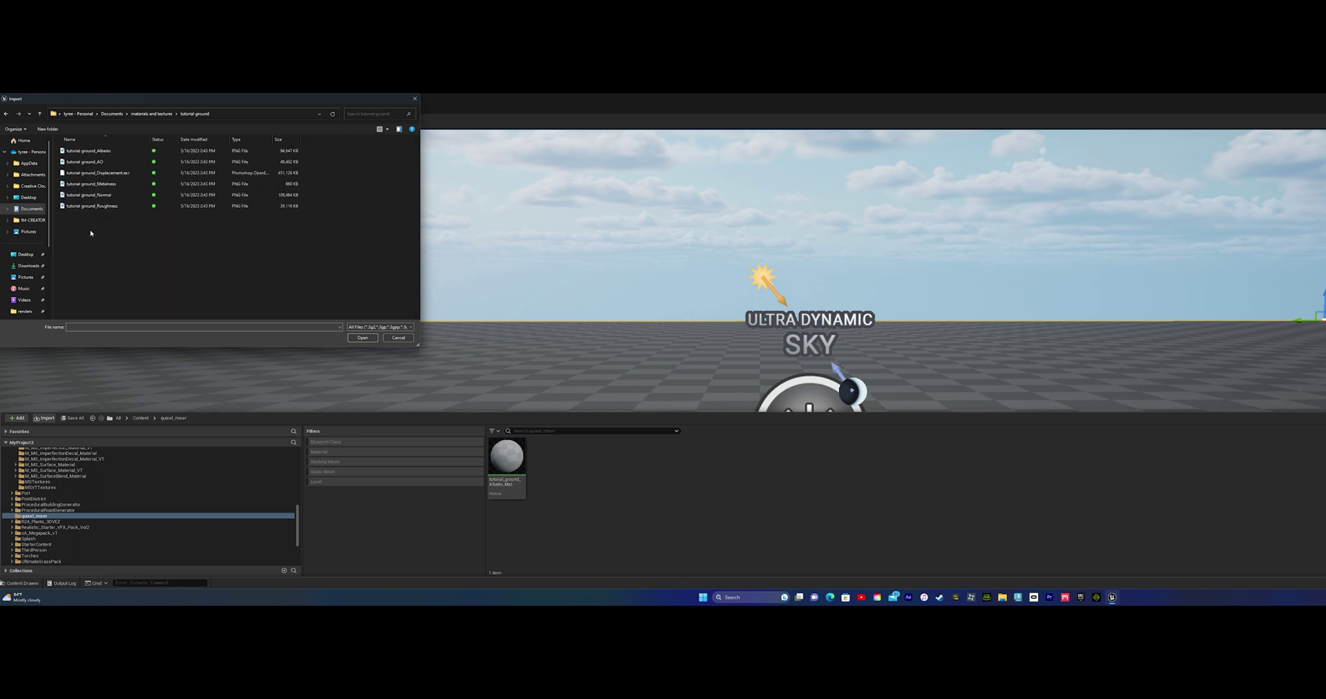
left_click_drag(92, 233, 70, 148)
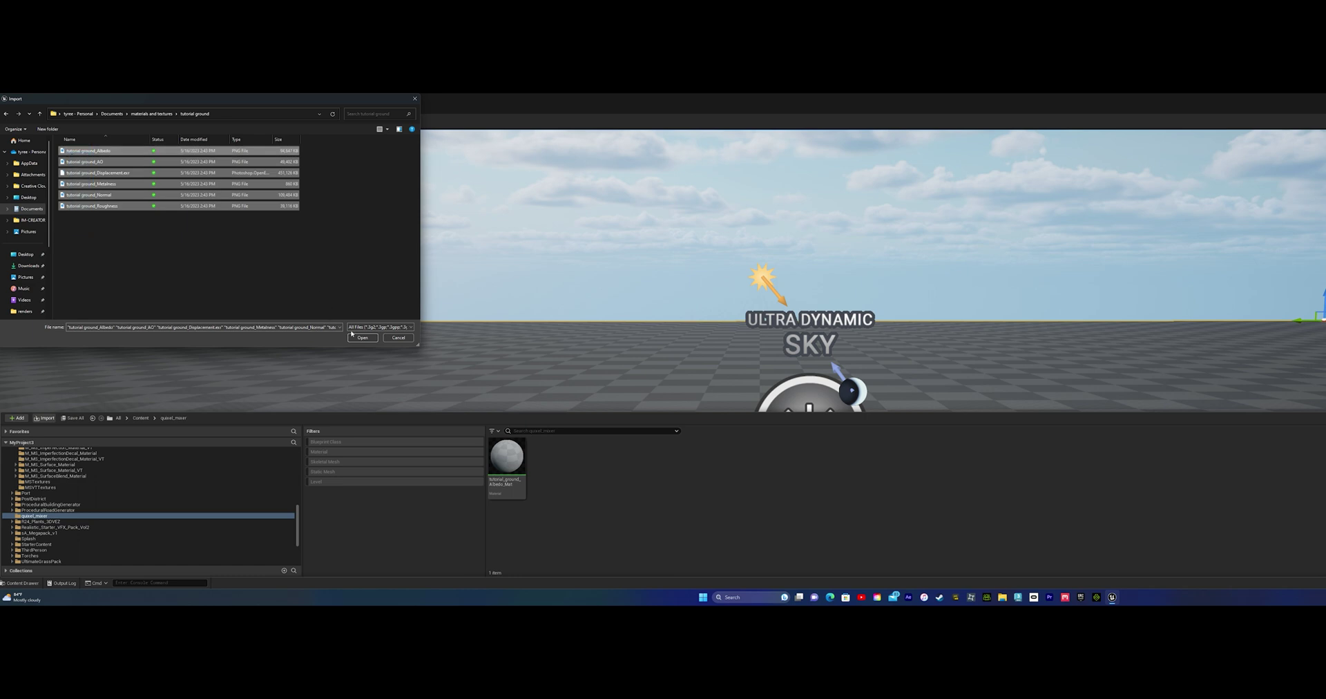
left_click(363, 337)
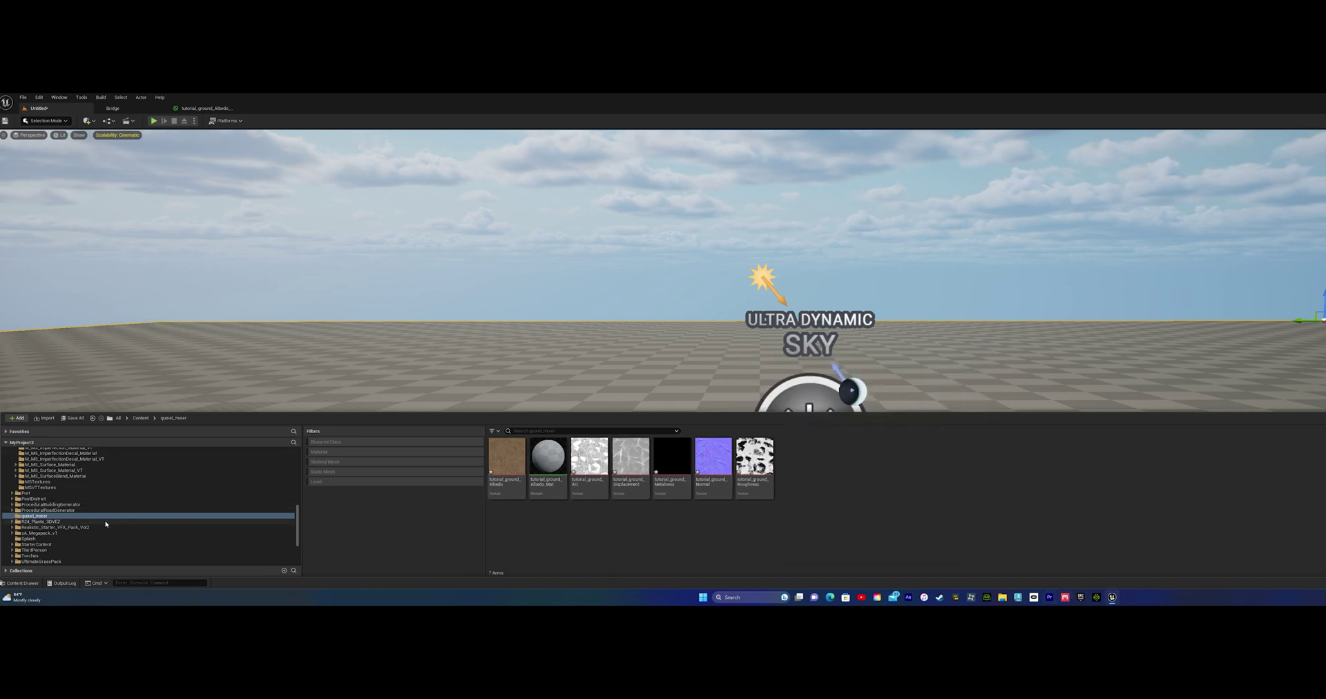
Collapse the MSPresets and 3D_Assets folders and browse the Megascans Surfaces folders, ending in the Wild_Grass folder
scroll(52, 508, "up", 4)
scroll(53, 508, "up", 1)
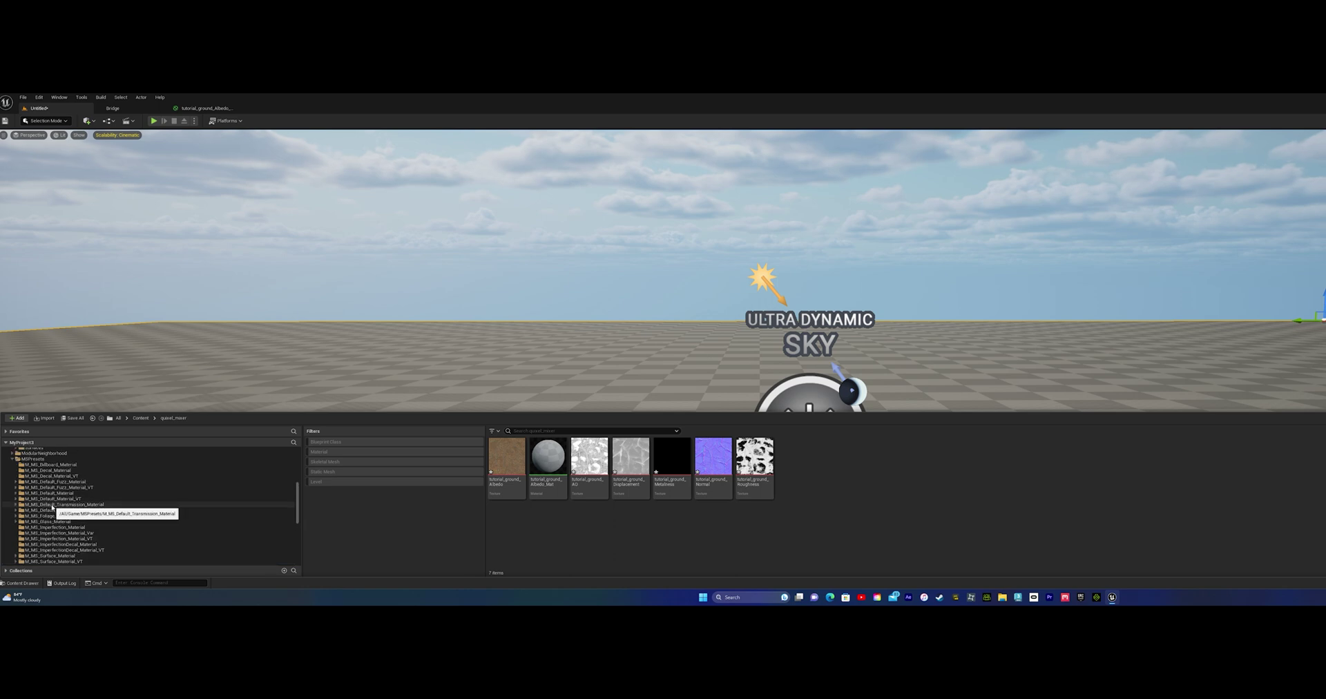
scroll(53, 508, "up", 2)
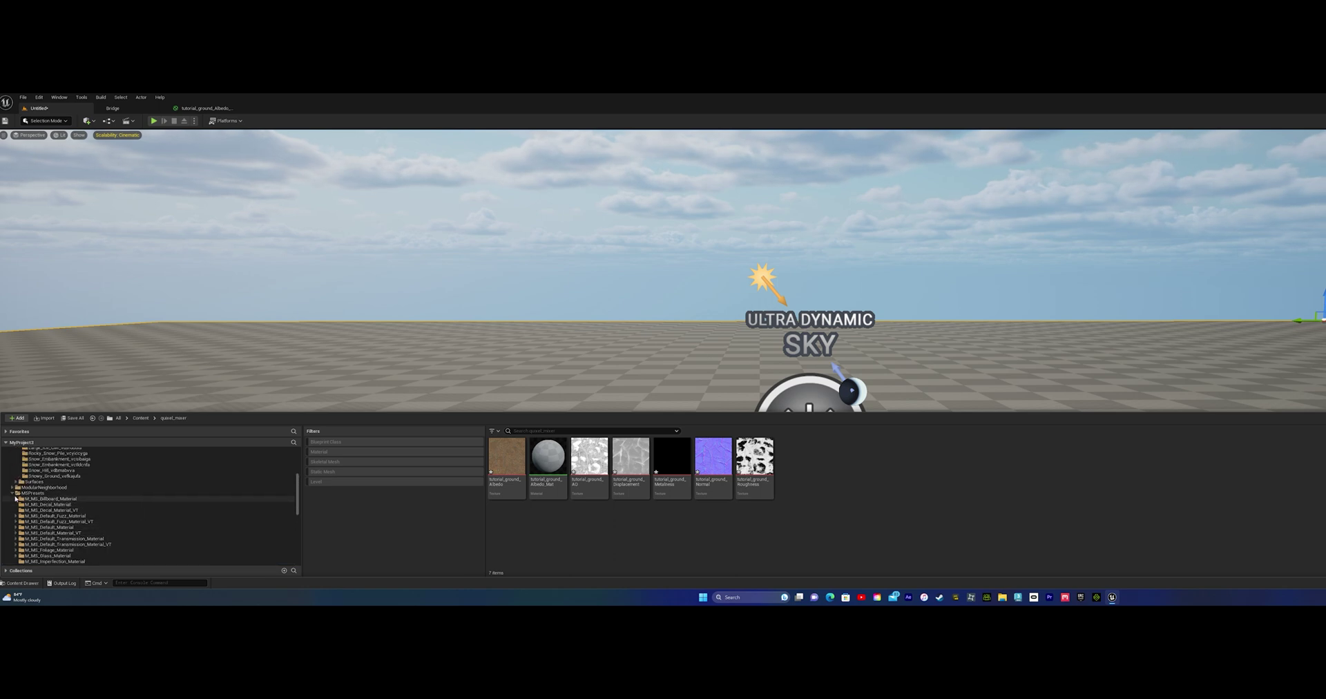
left_click(13, 493)
scroll(14, 484, "up", 3)
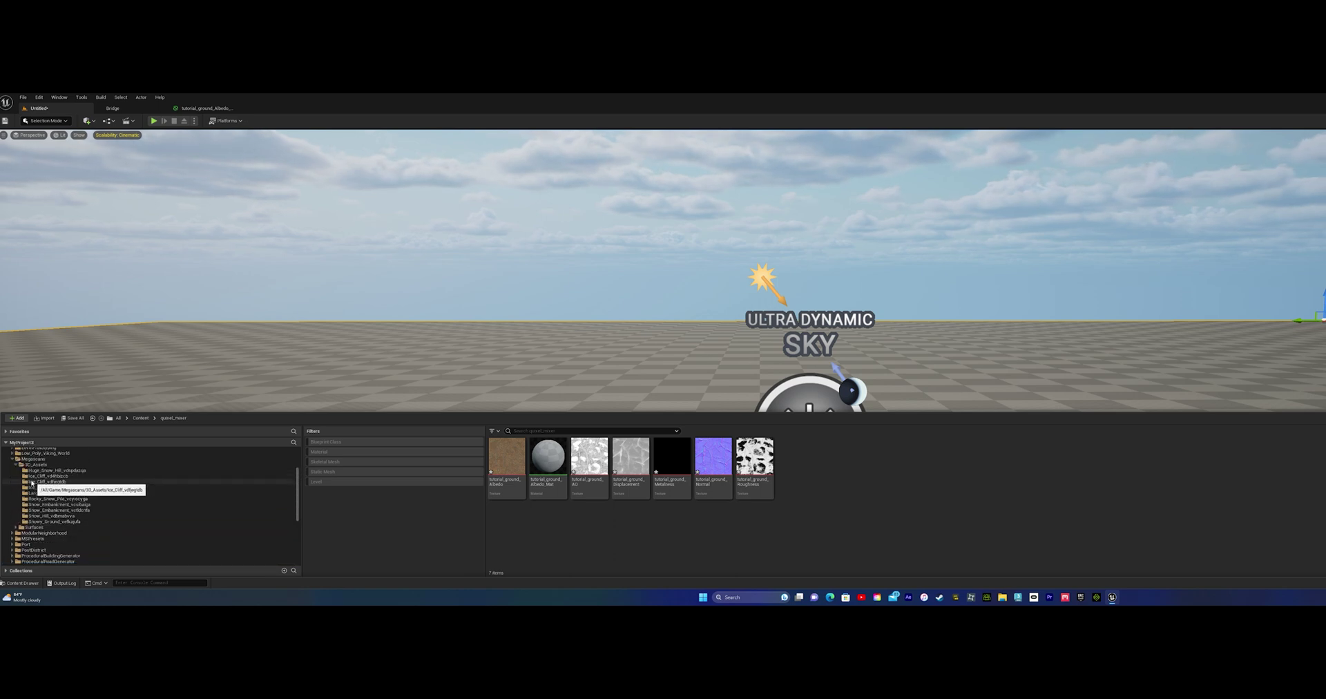
left_click(17, 466)
left_click(17, 471)
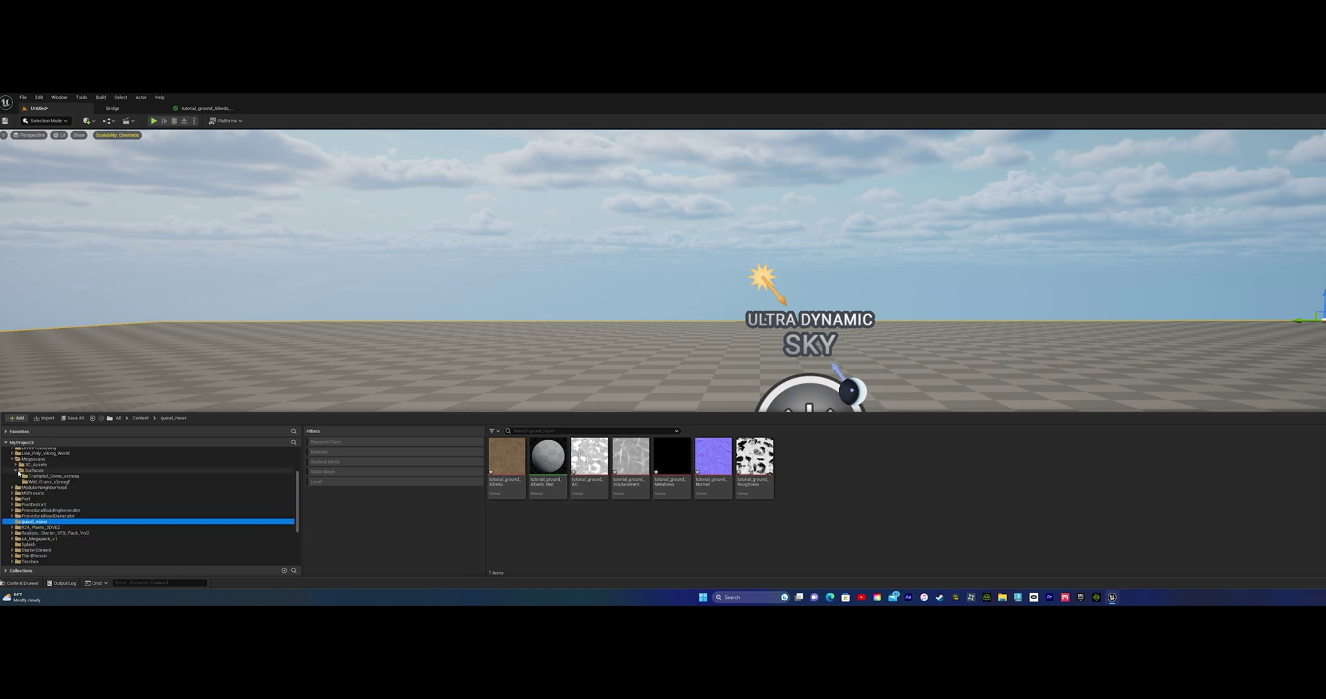
left_click(35, 482)
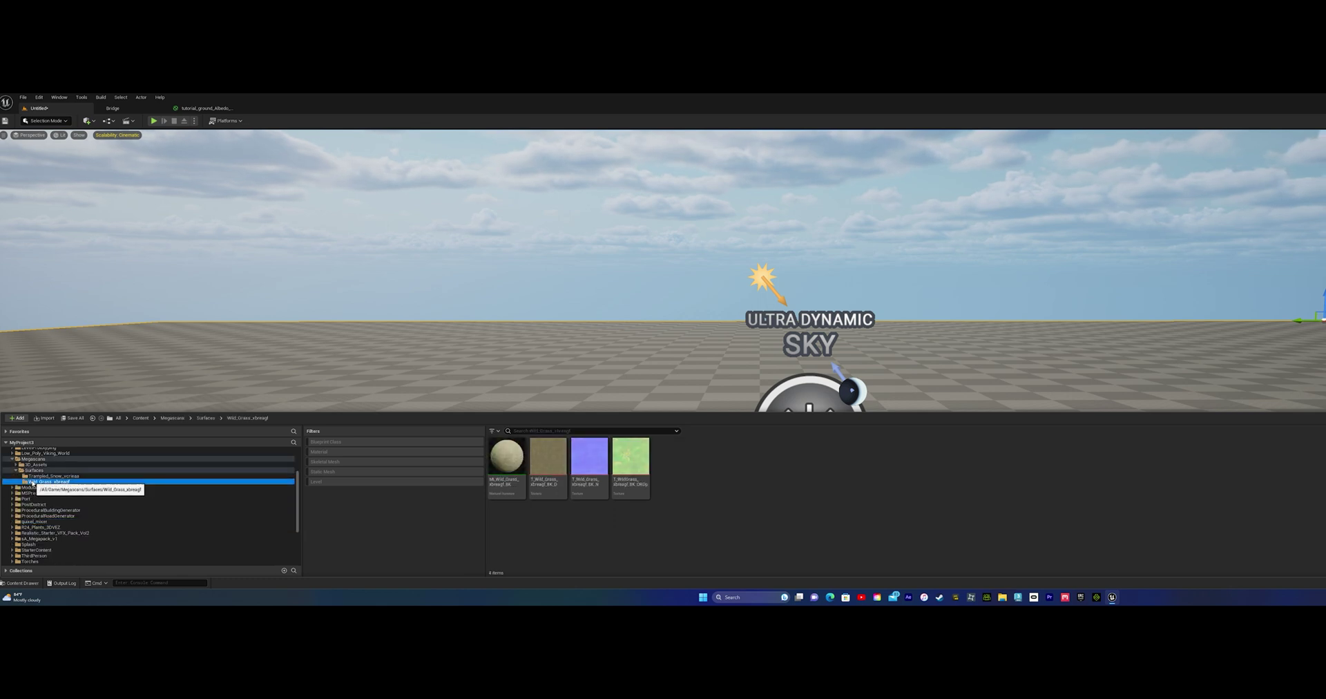
left_click(36, 477)
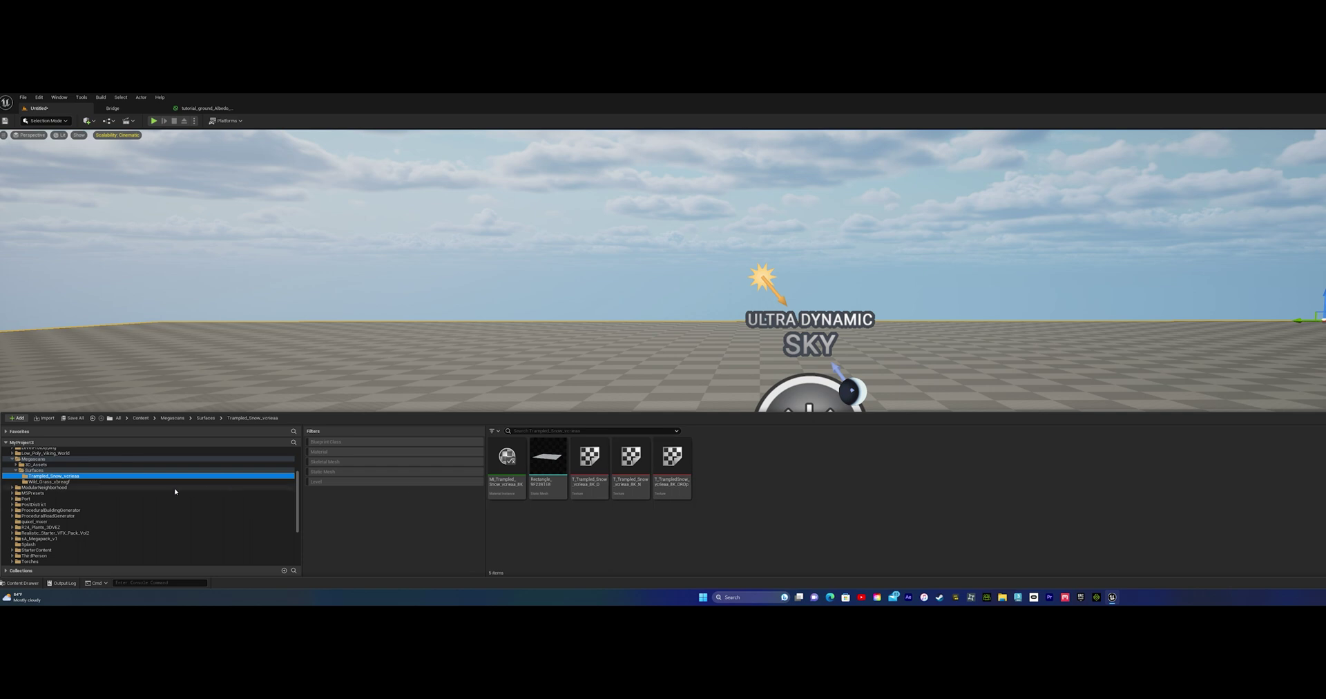
left_click(62, 482)
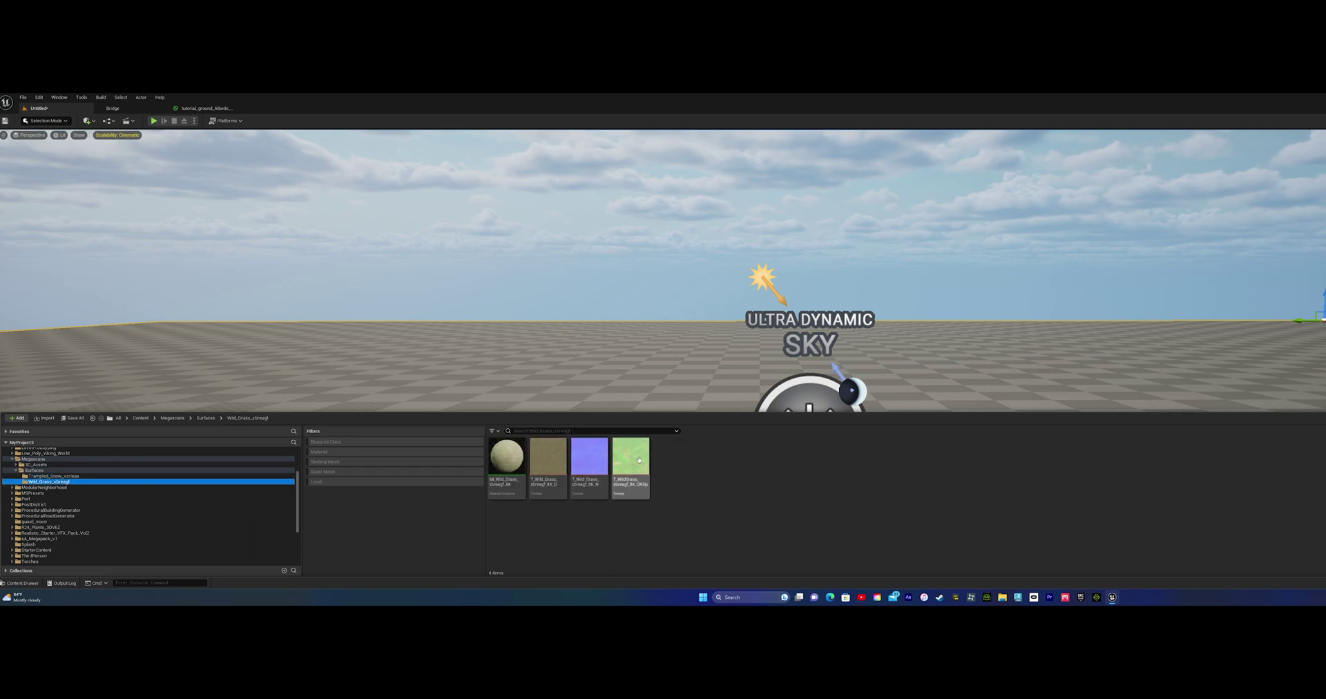
mouse_move(628, 464)
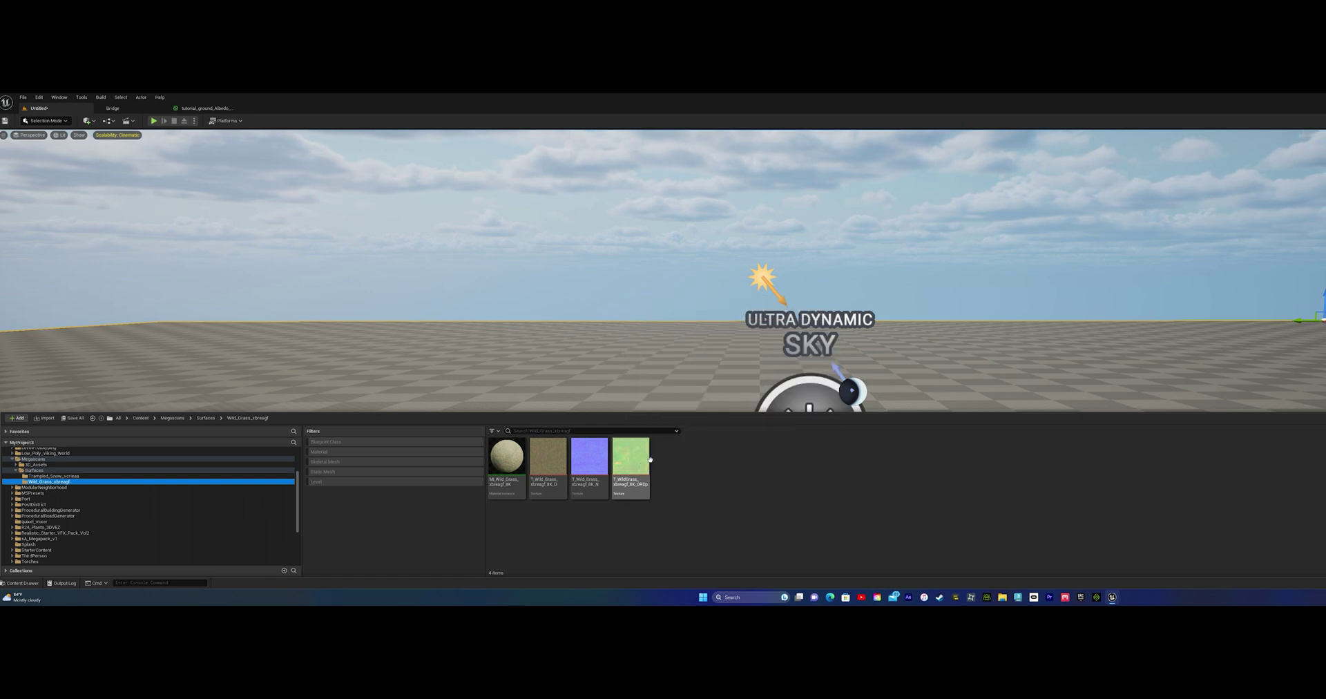
Open the packed T_WildGrass texture and examine its red, green and blue channels by toggling them individually, restoring all three
double_click(633, 462)
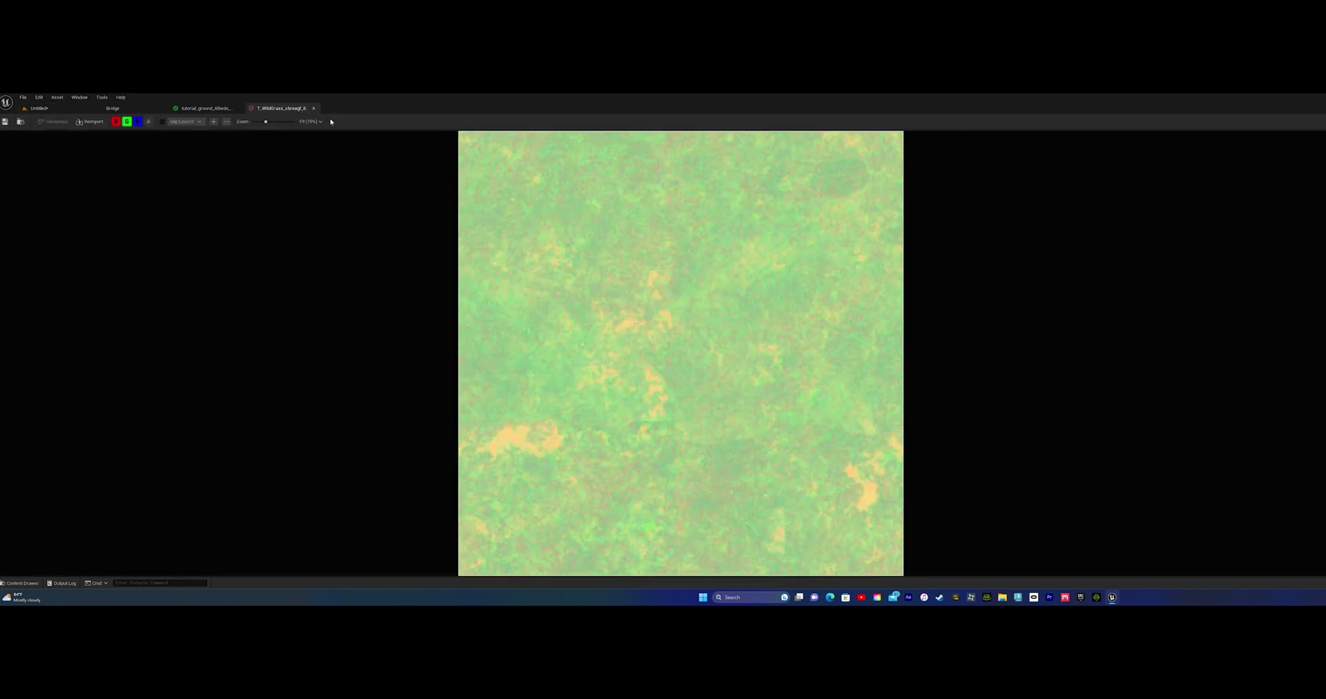
left_click(140, 122)
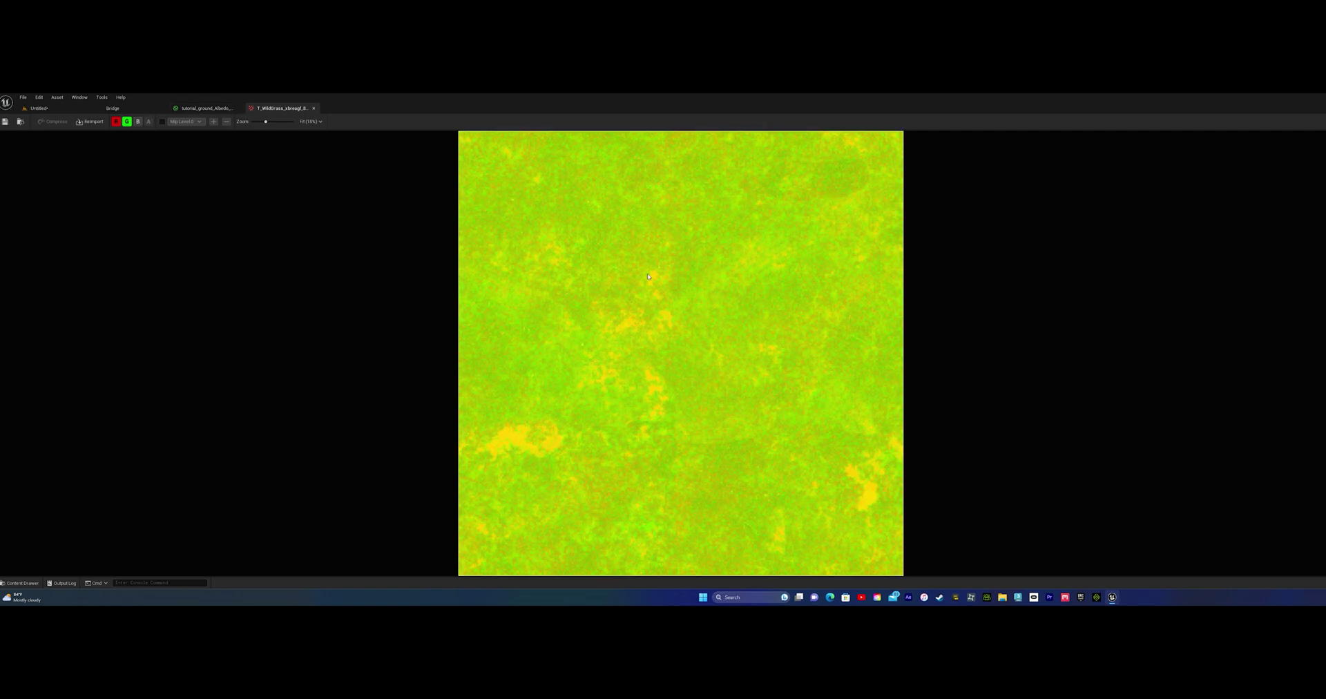
left_click(137, 122)
left_click(128, 122)
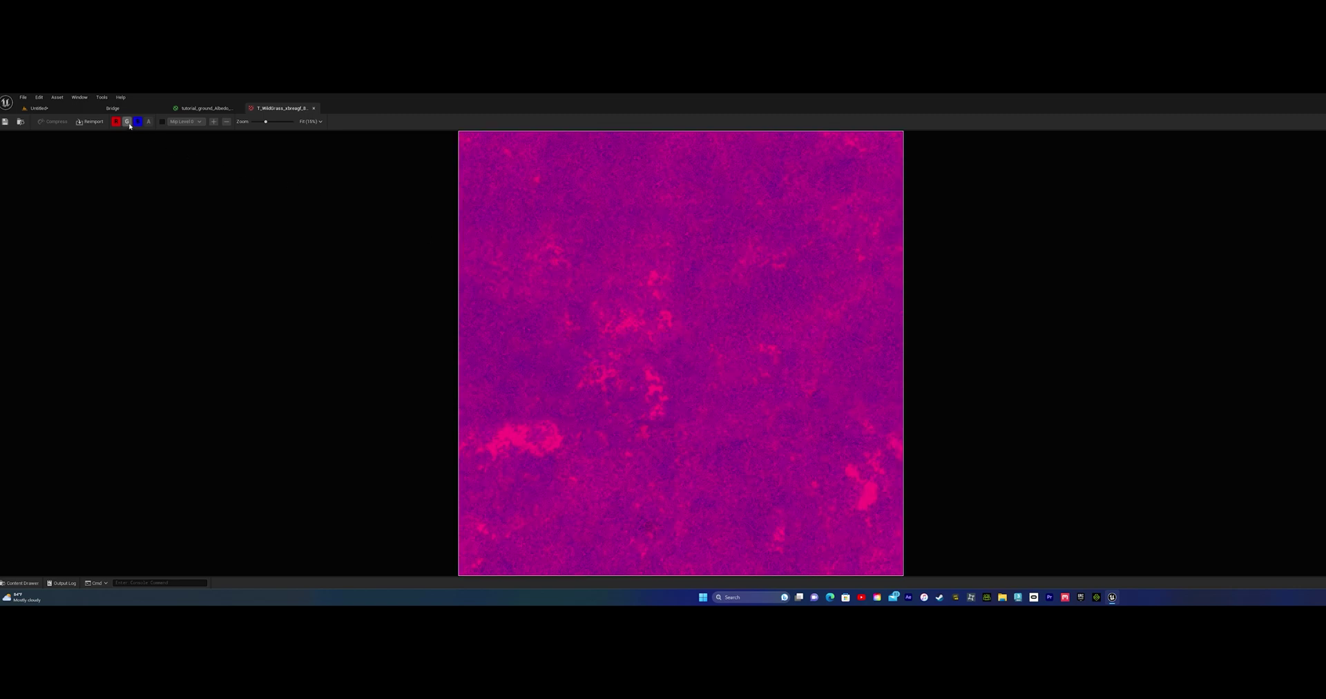
left_click(127, 122)
left_click(116, 123)
left_click(116, 123)
left_click(129, 122)
left_click(138, 122)
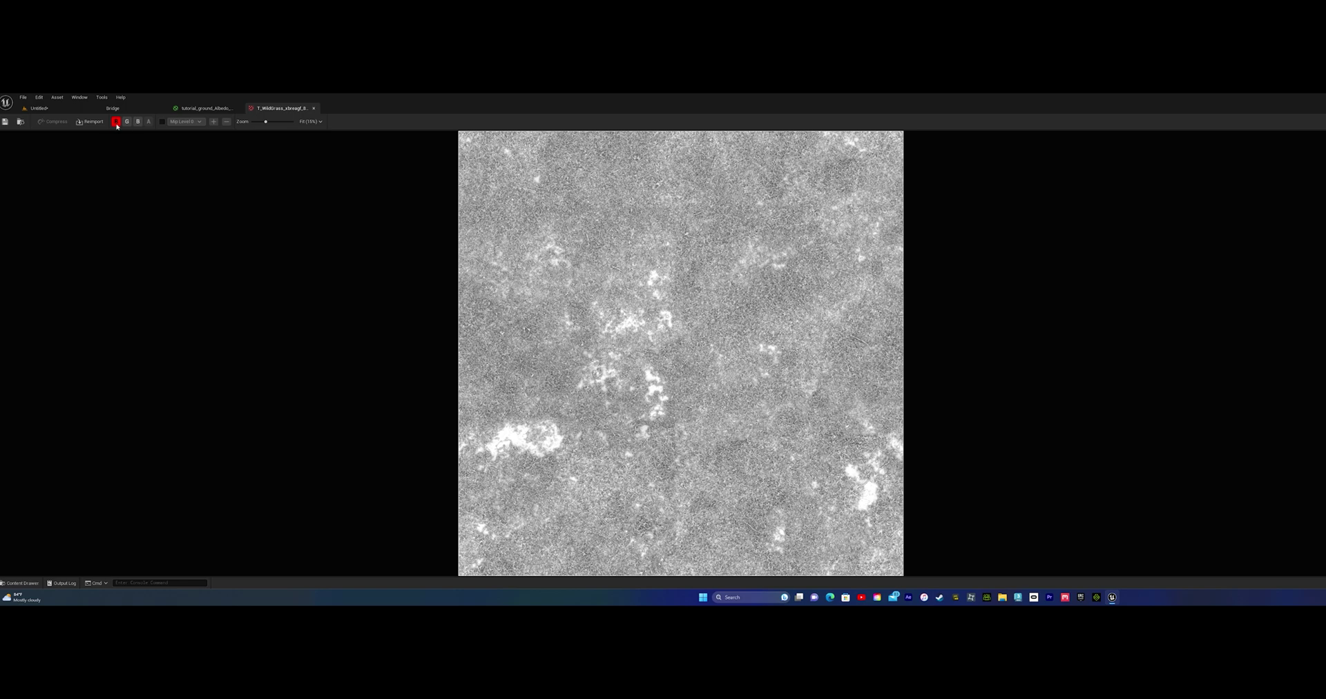
left_click(116, 122)
left_click(116, 123)
left_click(116, 121)
left_click(127, 122)
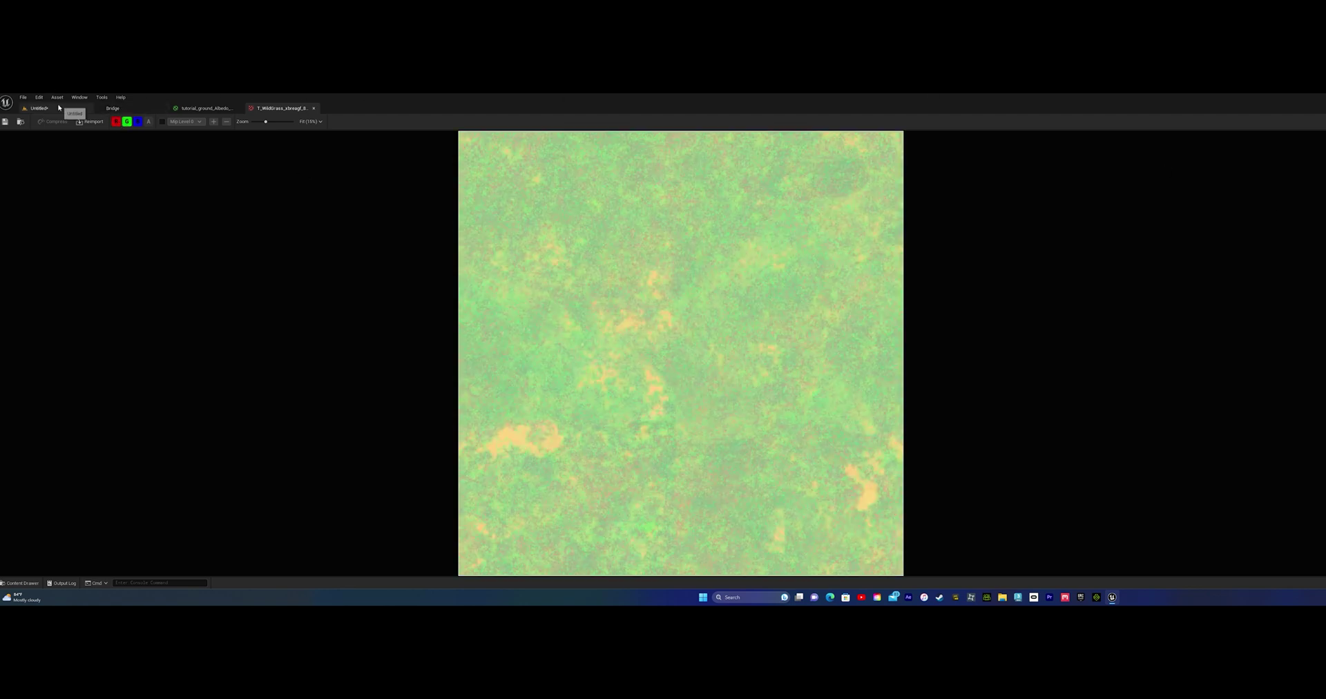
Return to the level and show the content folder holding the imported tutorial ground textures
left_click(38, 108)
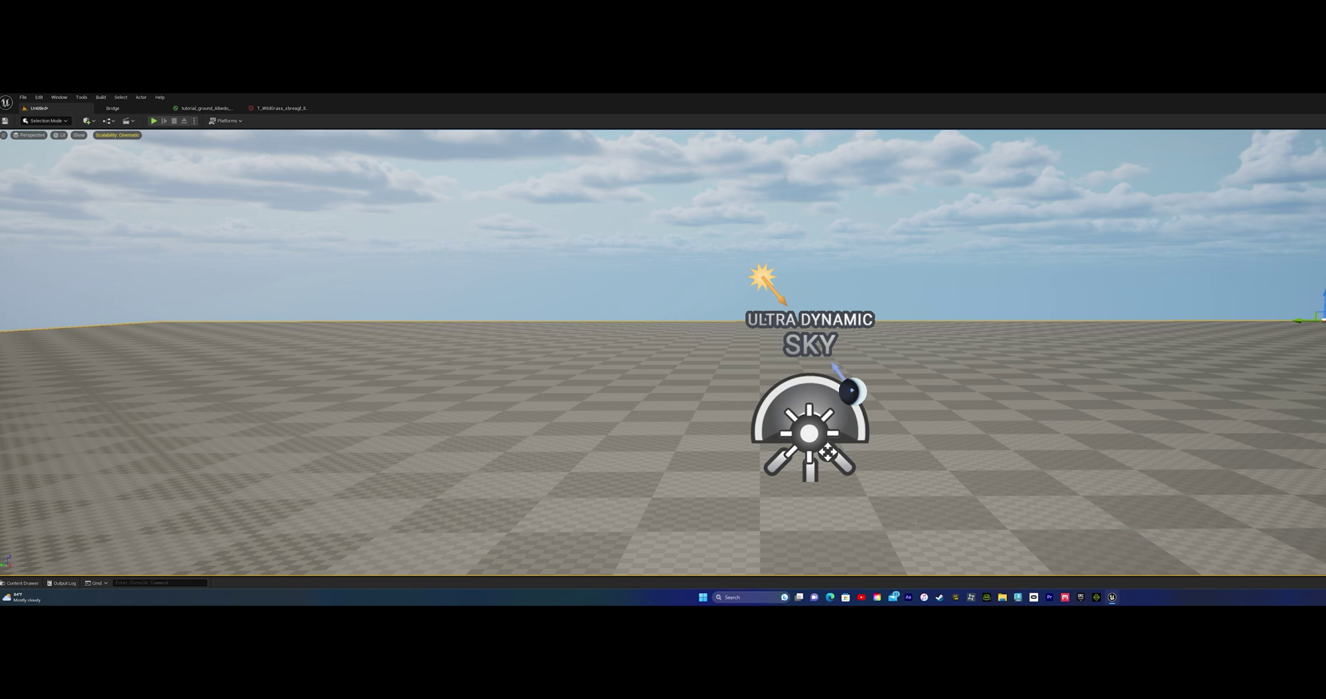
left_click(21, 583)
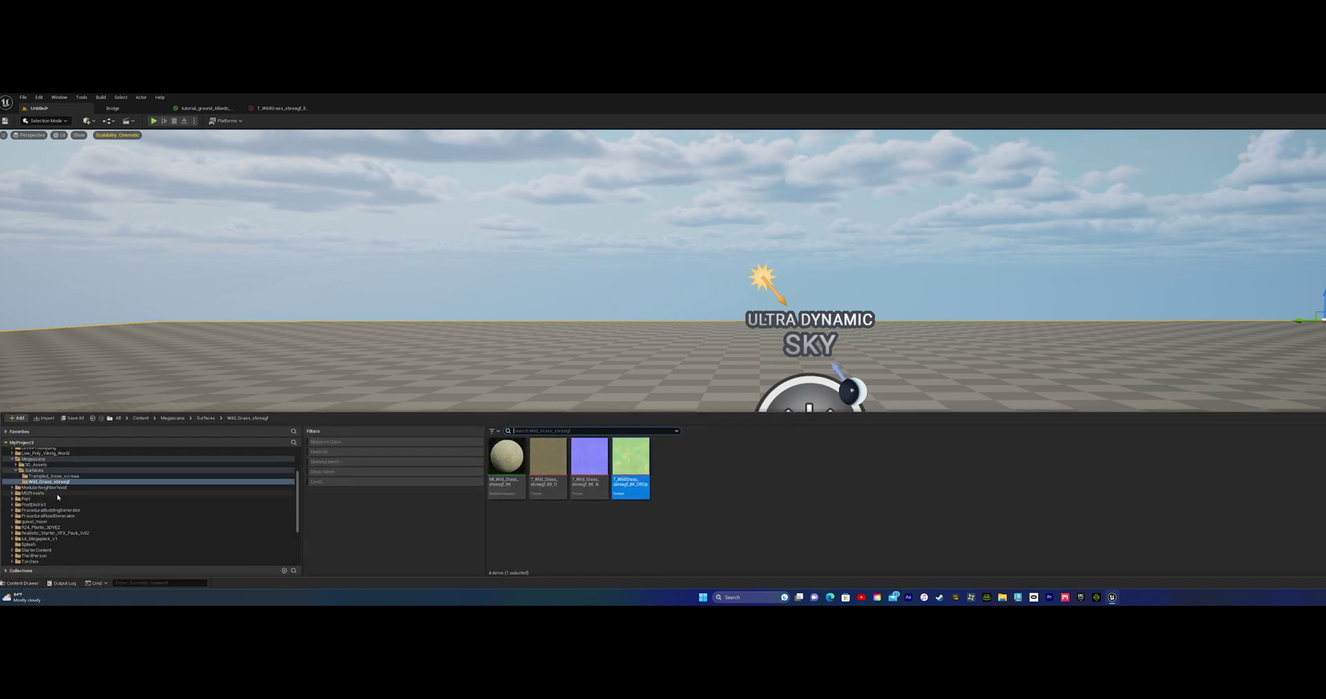
left_click(84, 523)
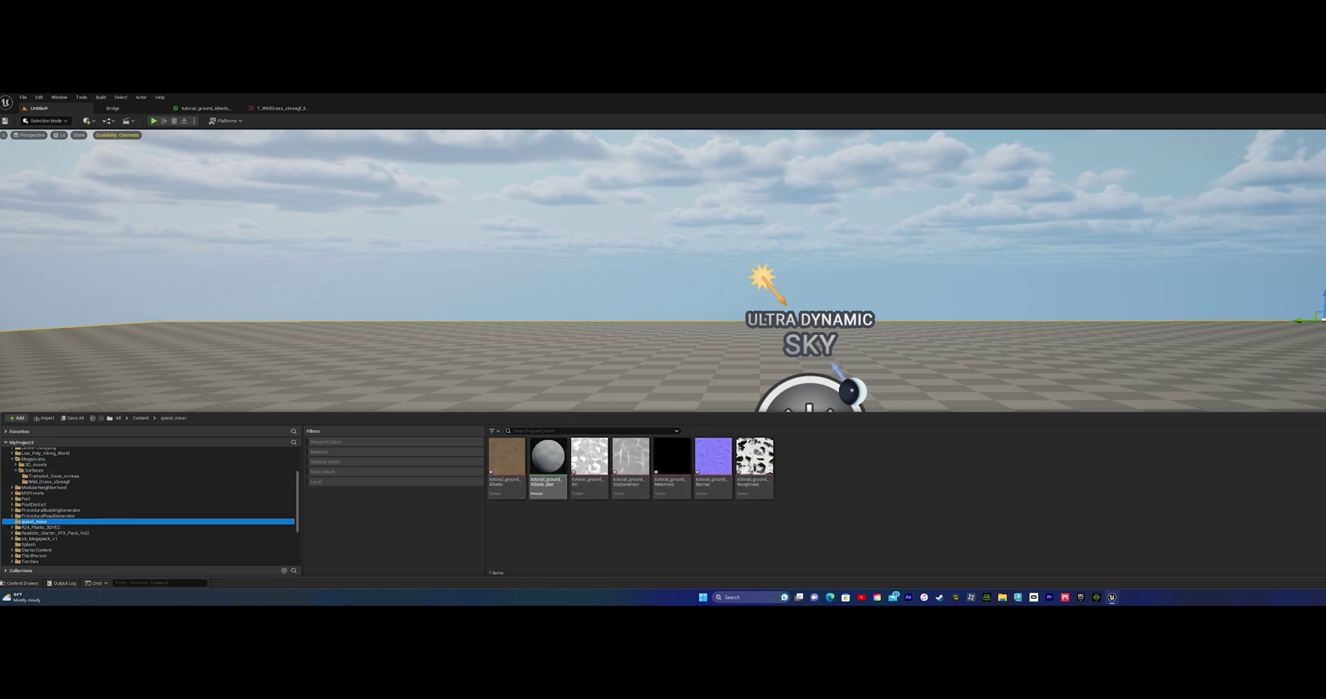
Close the T_WildGrass texture editor and bring up the texture sample nodes in the tutorial_ground_Albedo_Mat material graph
left_click(215, 108)
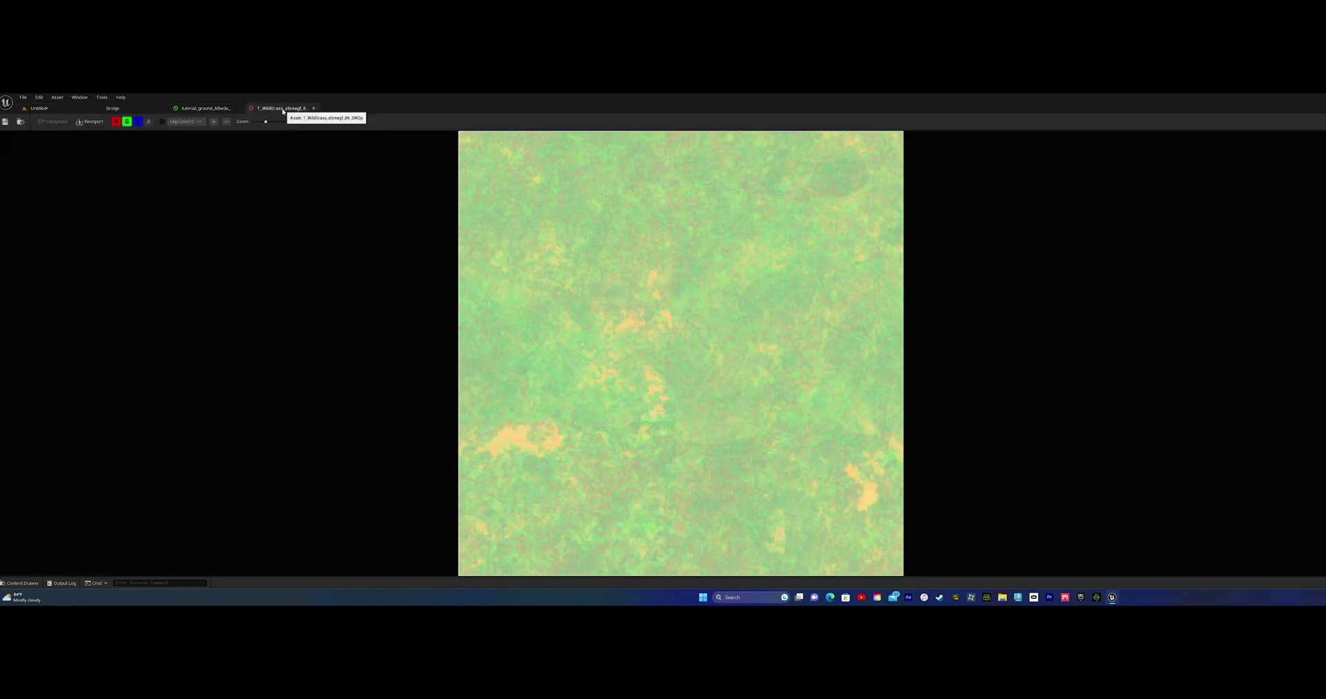
left_click(213, 109)
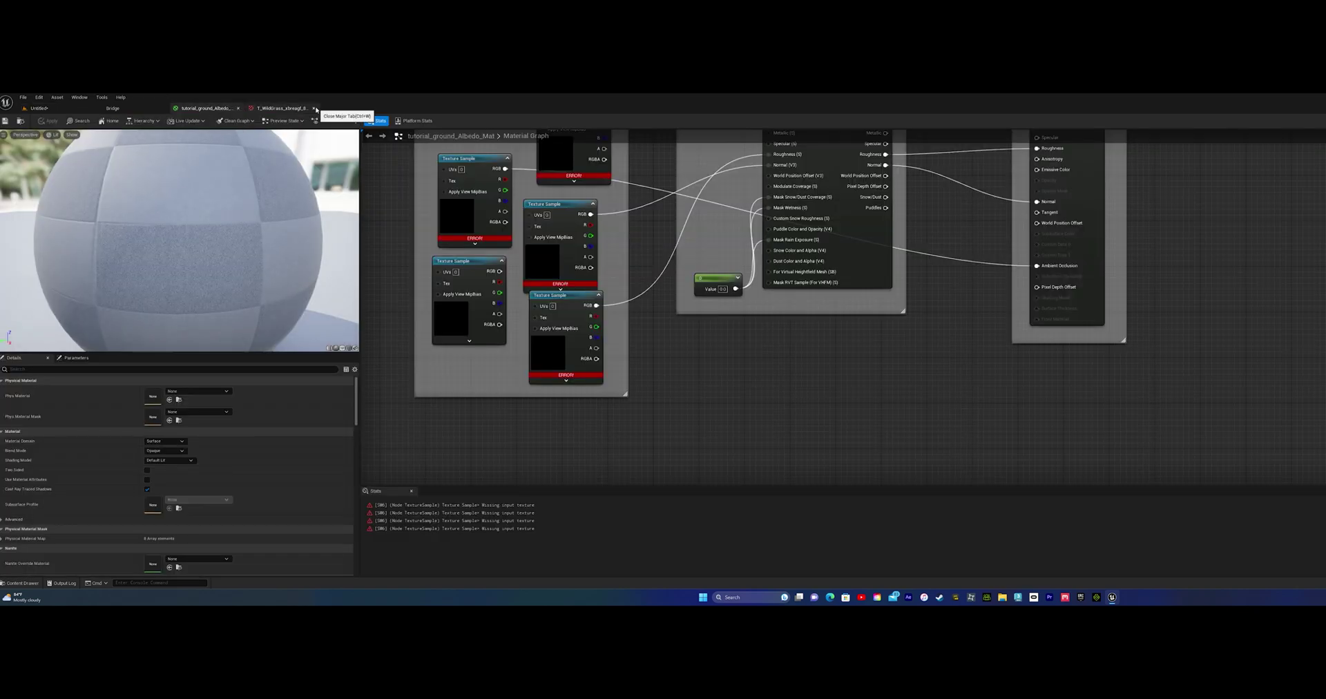
left_click(315, 109)
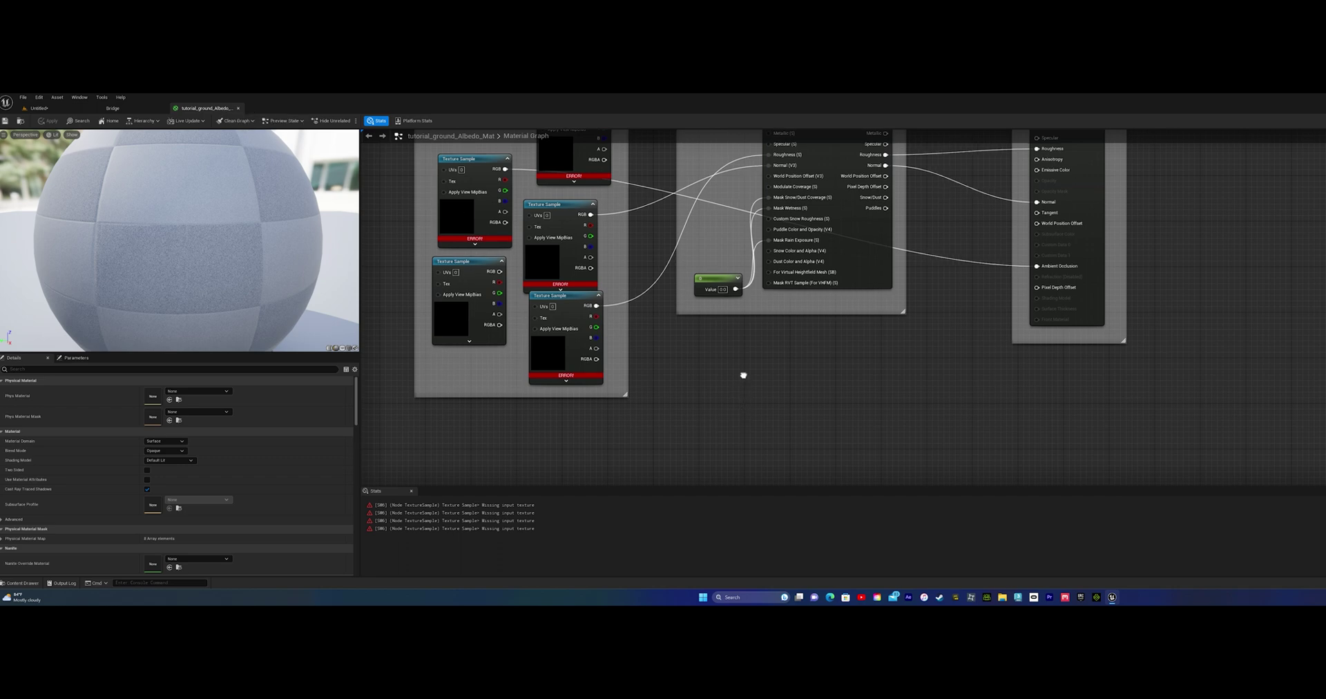
right_click_drag(744, 376, 759, 435)
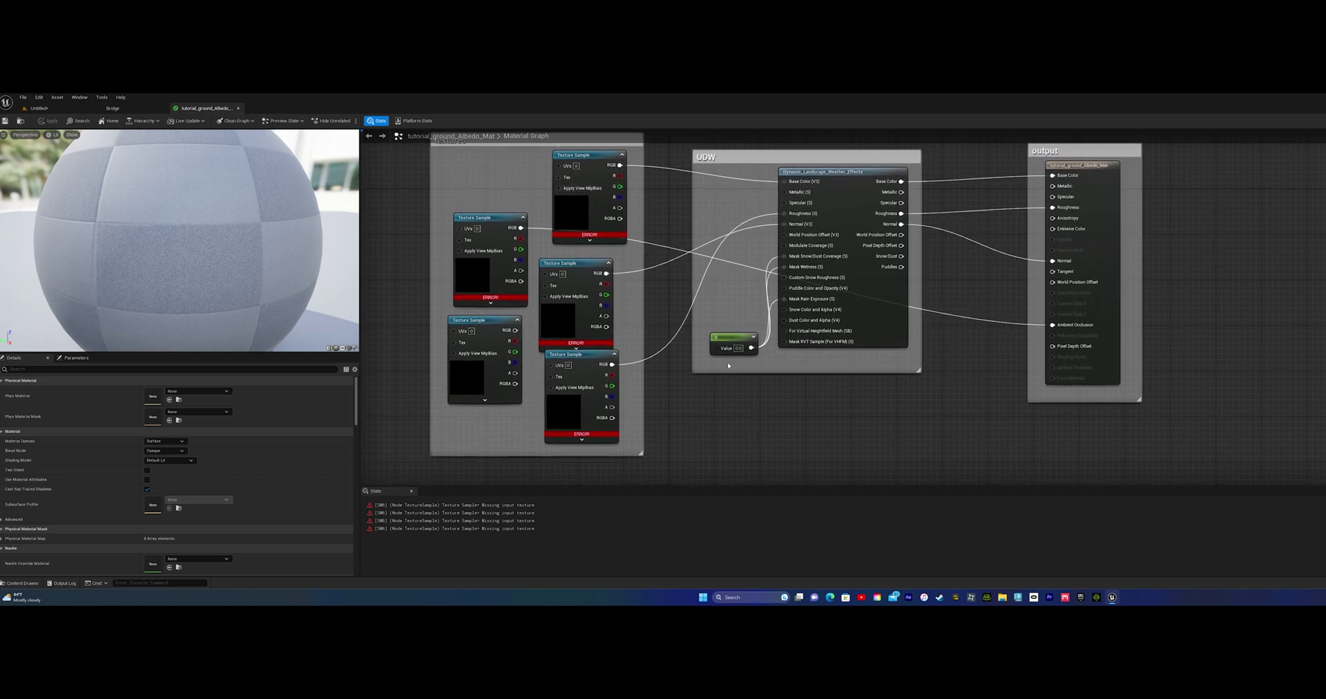
Assign the tutorial_ground_Albedo texture to the Texture Sample node feeding the weather function's Base Color
left_click(579, 204)
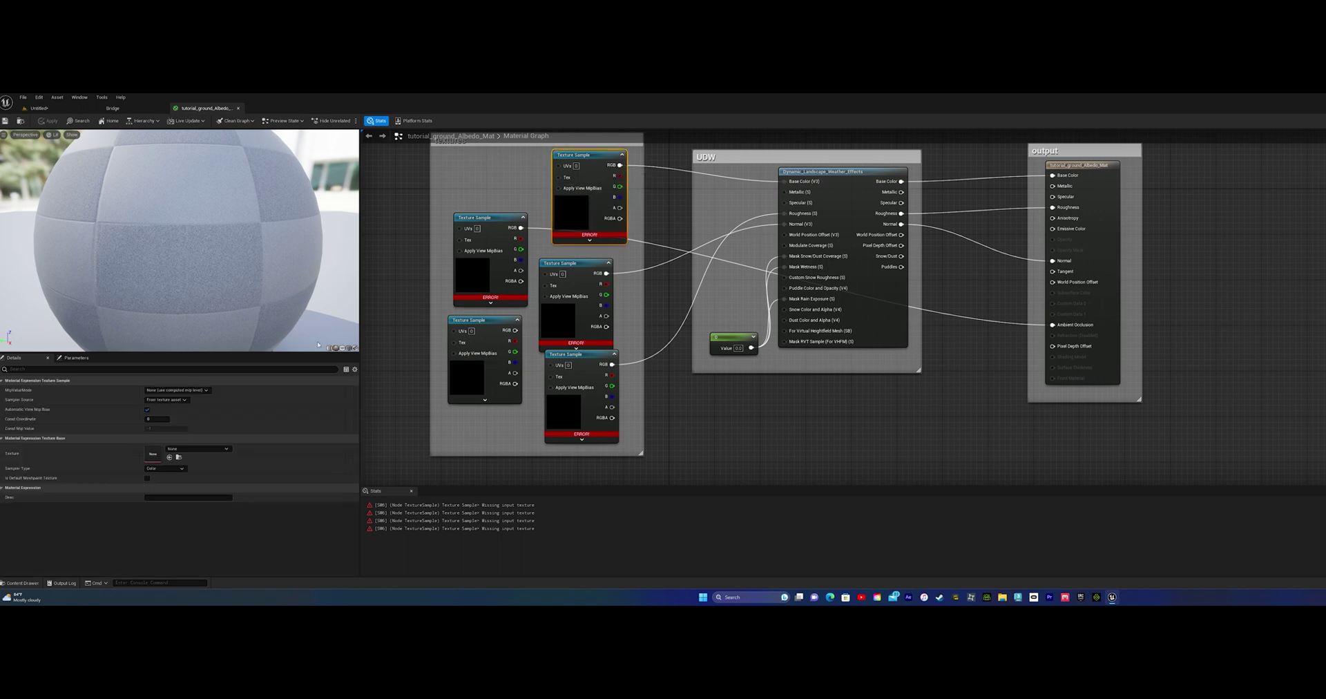
left_click(178, 457)
left_click(506, 464)
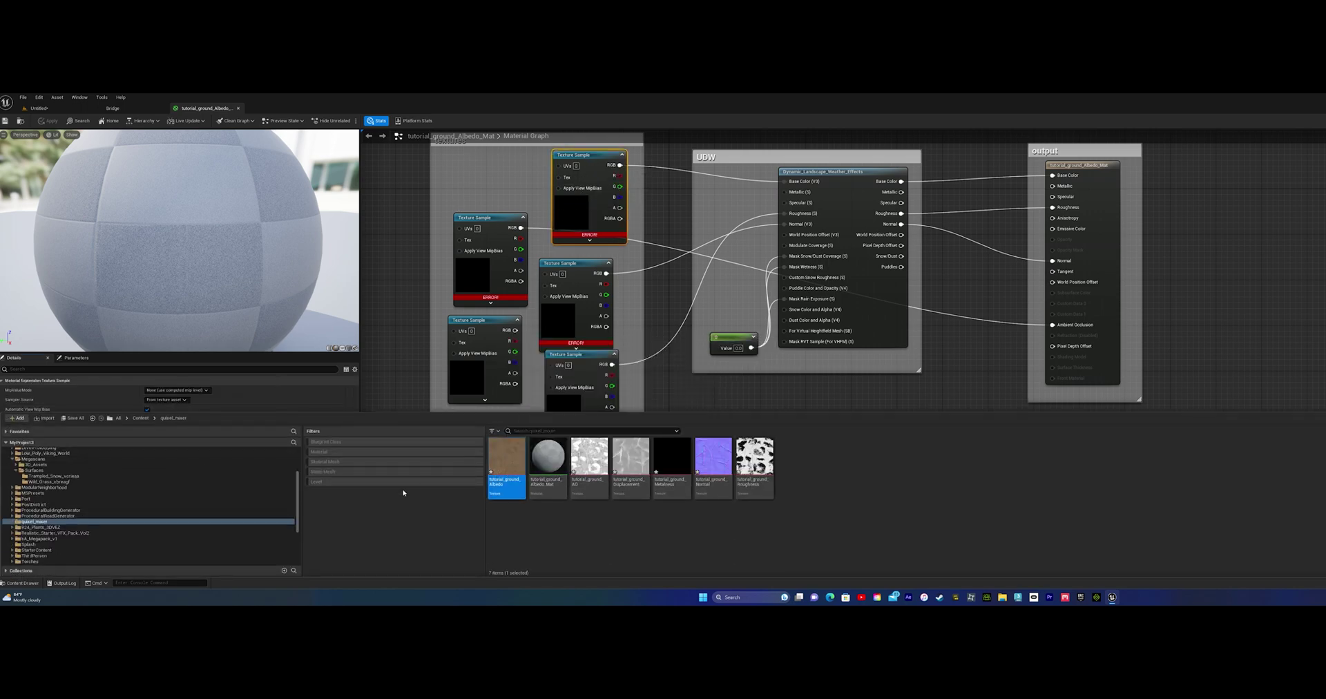
key("ctrl+space")
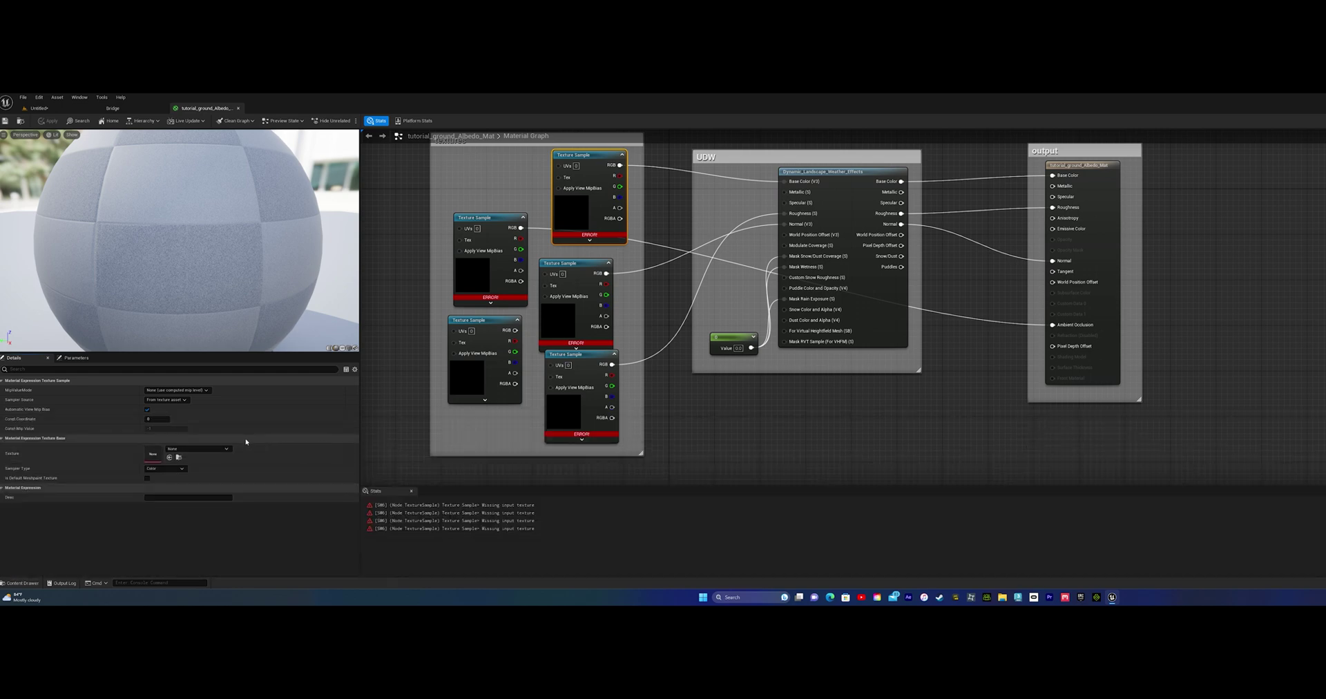
left_click(177, 457)
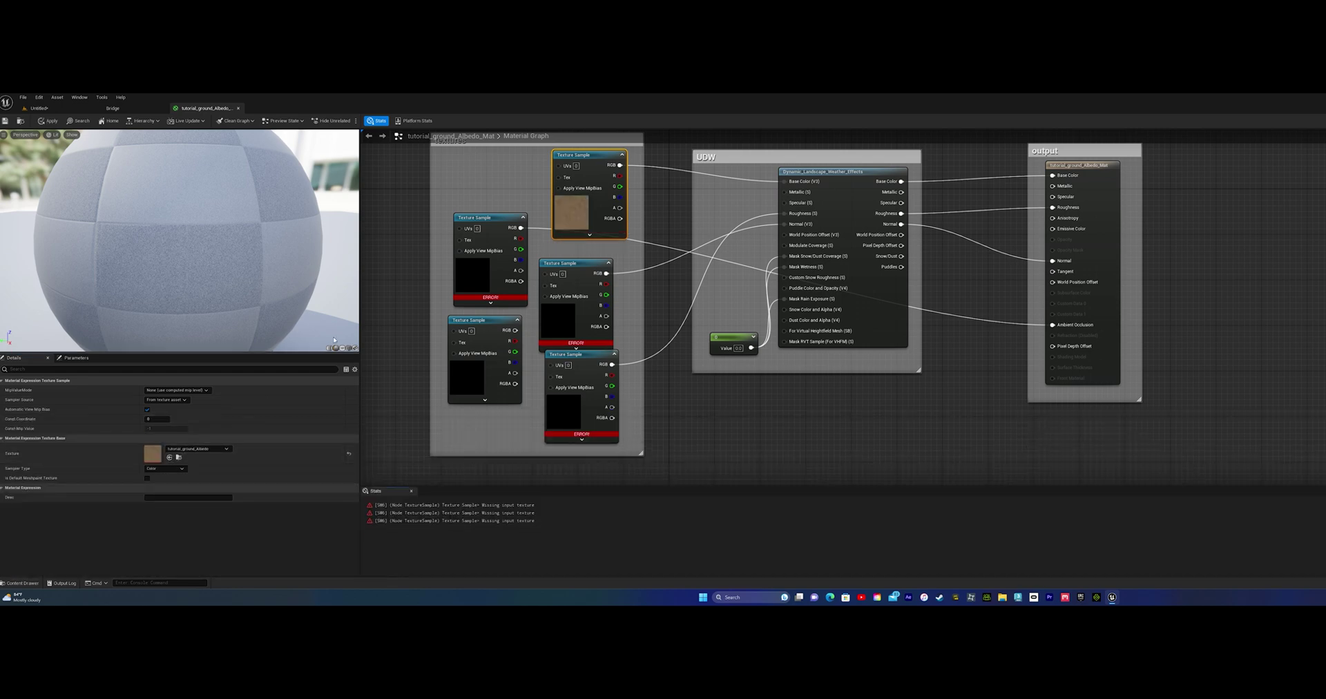
Assign the tutorial_ground_AO texture to the Texture Sample node wired to the material's Ambient Occlusion
left_click(487, 235)
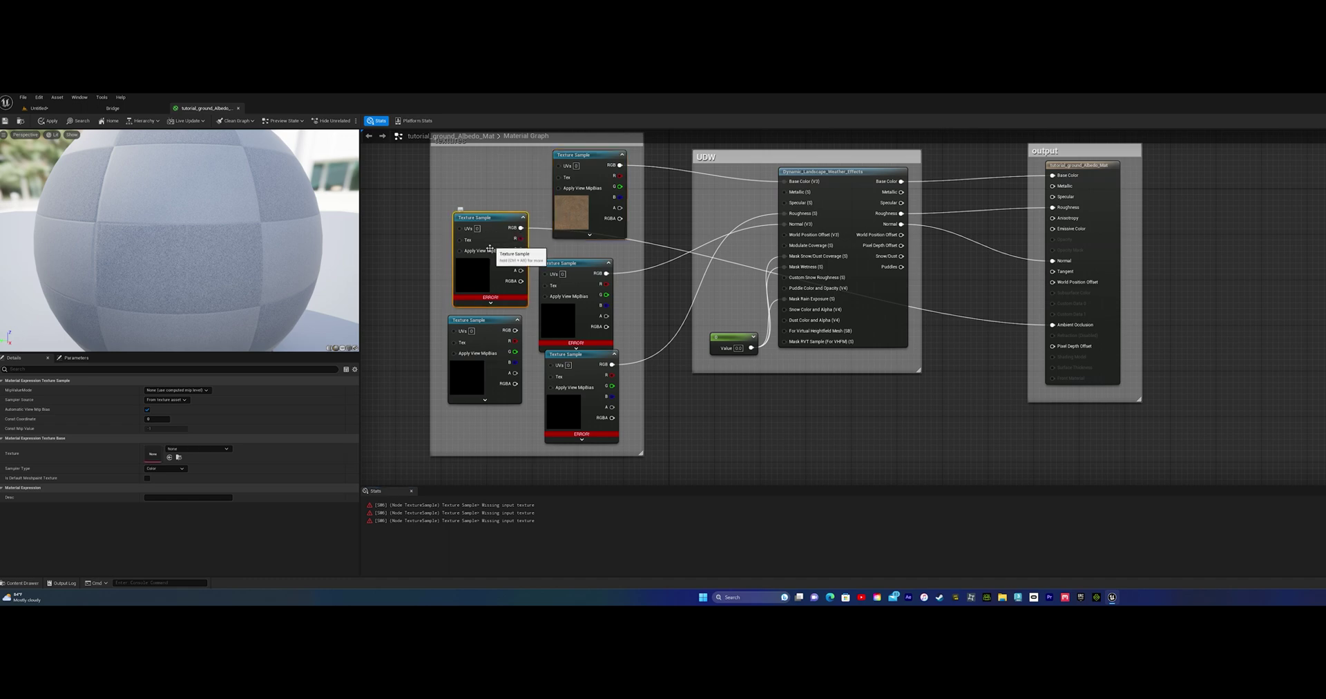
left_click(179, 458)
left_click(590, 467)
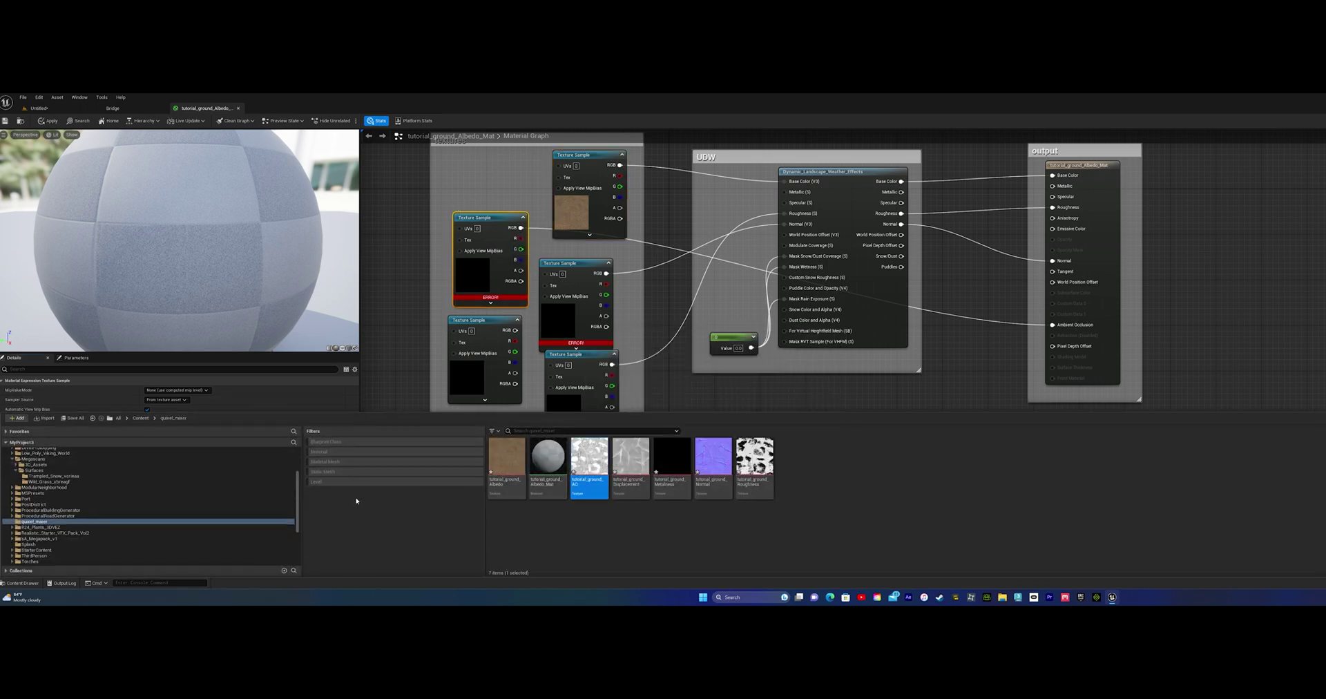
left_click(169, 457)
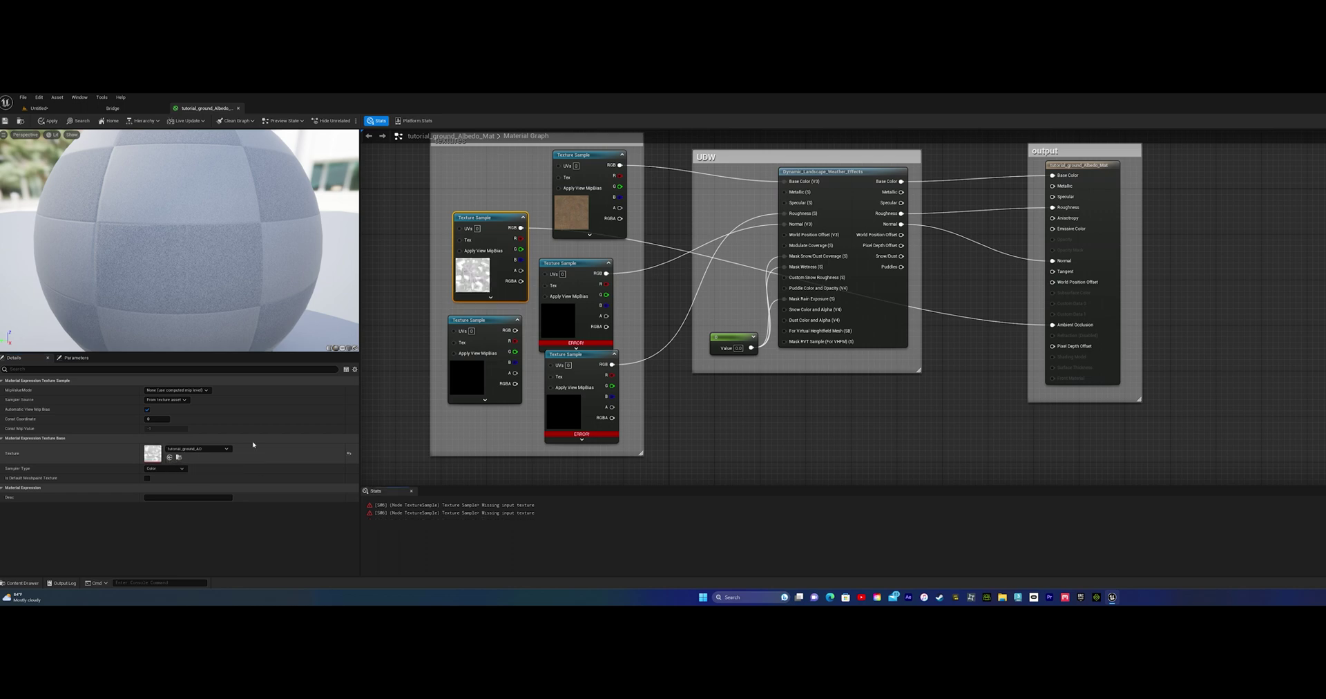
Assign the tutorial_ground_Normal texture to the Texture Sample node whose sampler type is Normal, and compare it with the AO sample
left_click(565, 320)
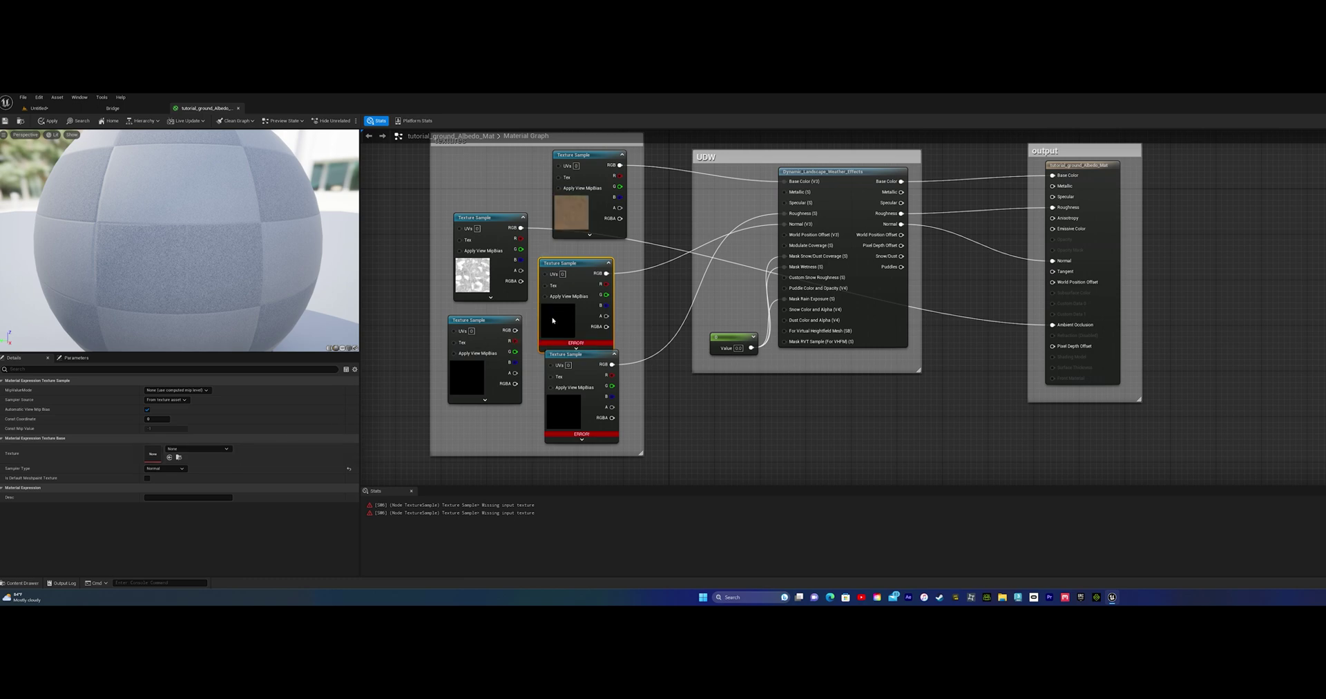
left_click(178, 458)
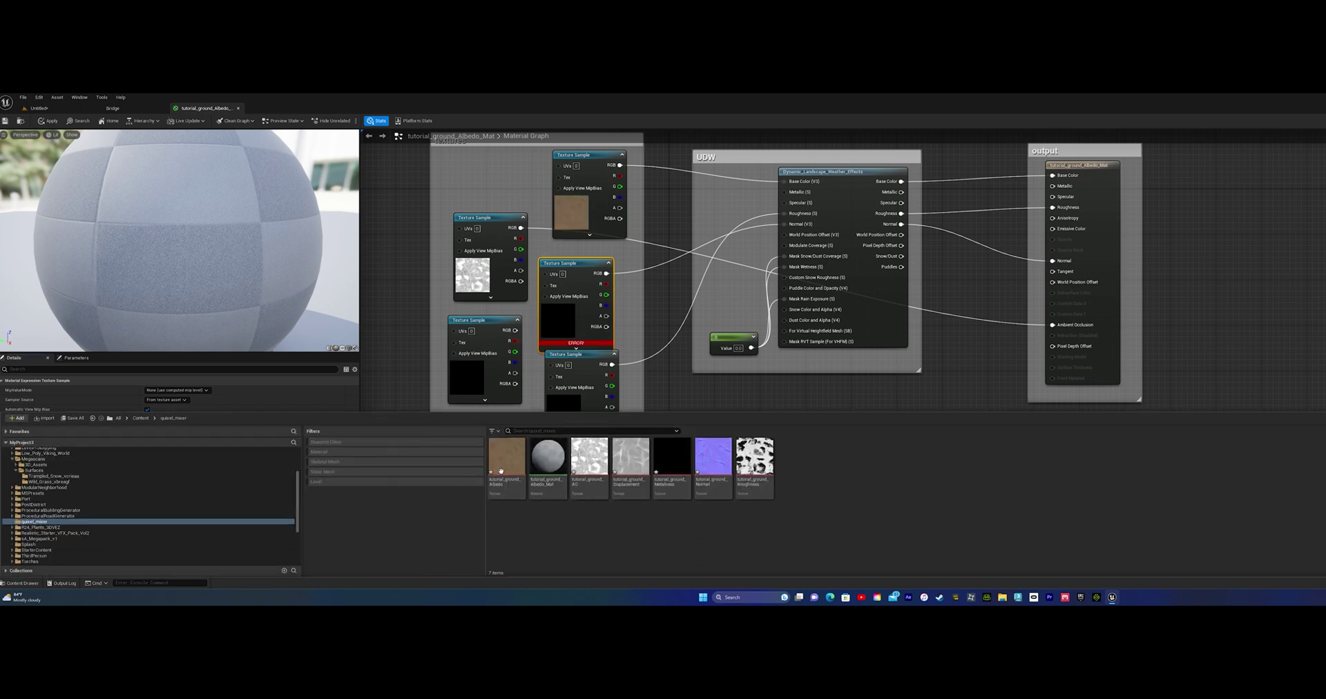
left_click(703, 454)
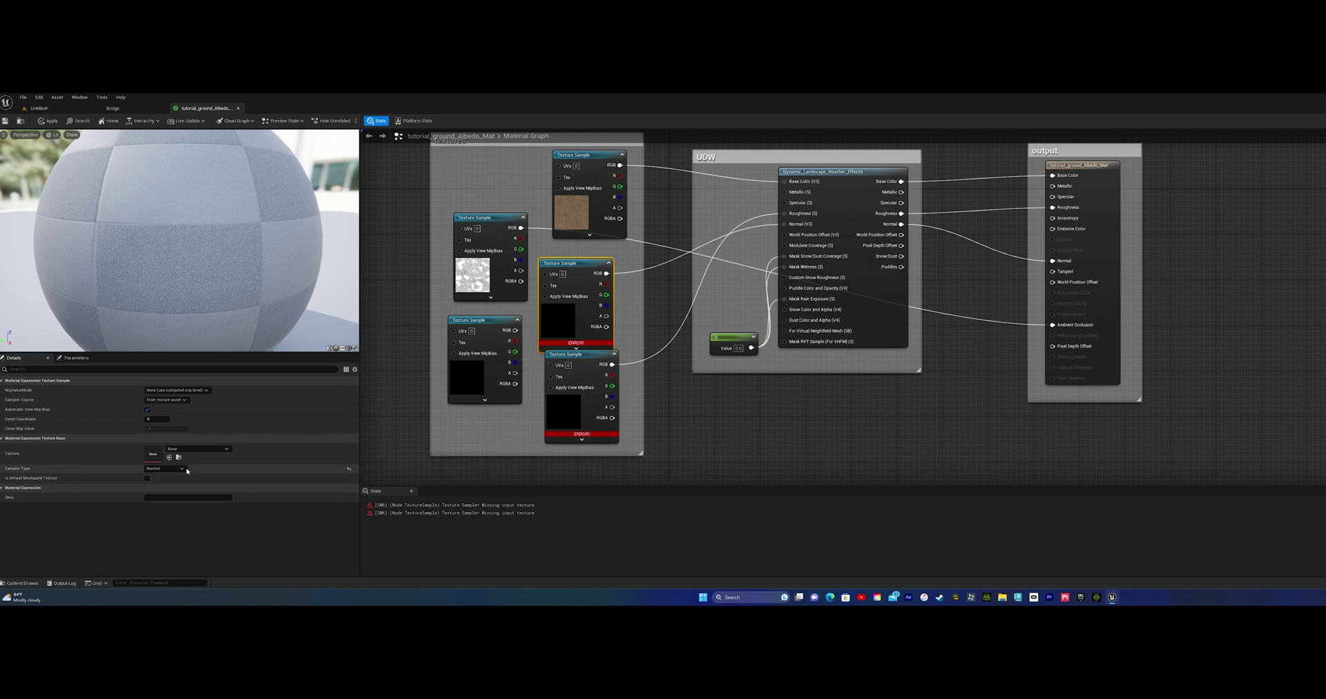
left_click(170, 457)
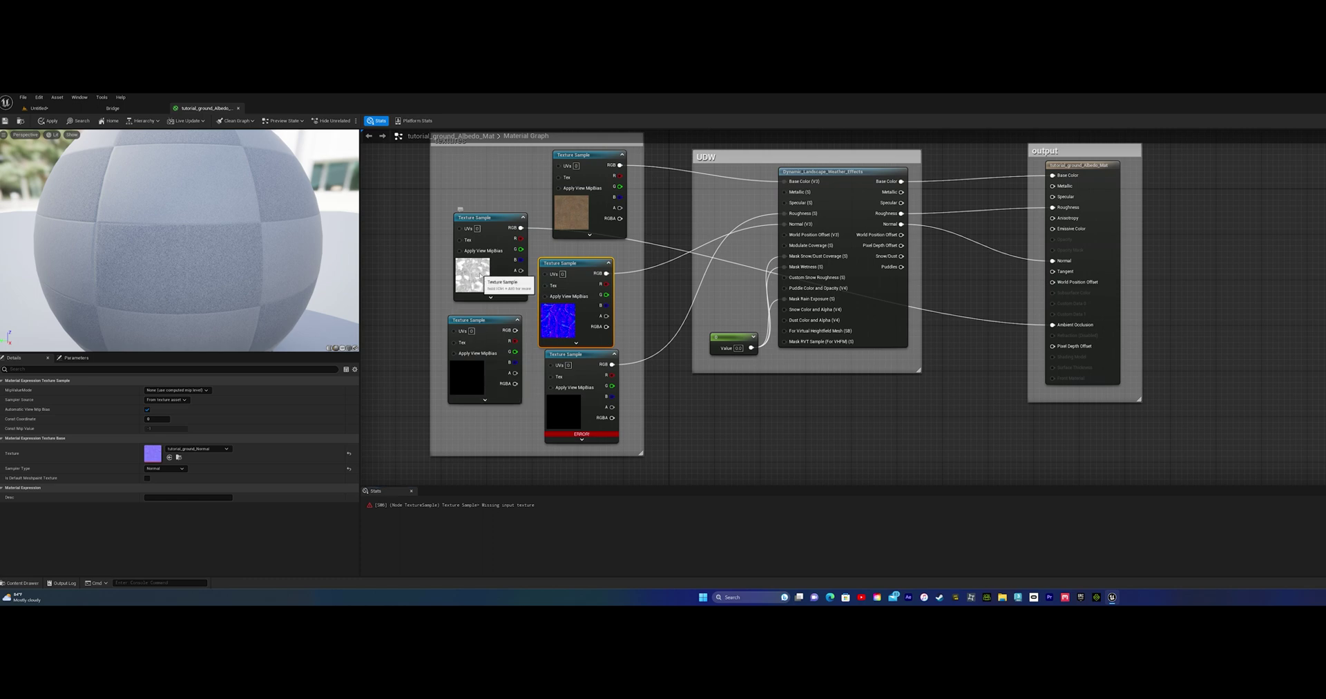
left_click(481, 276)
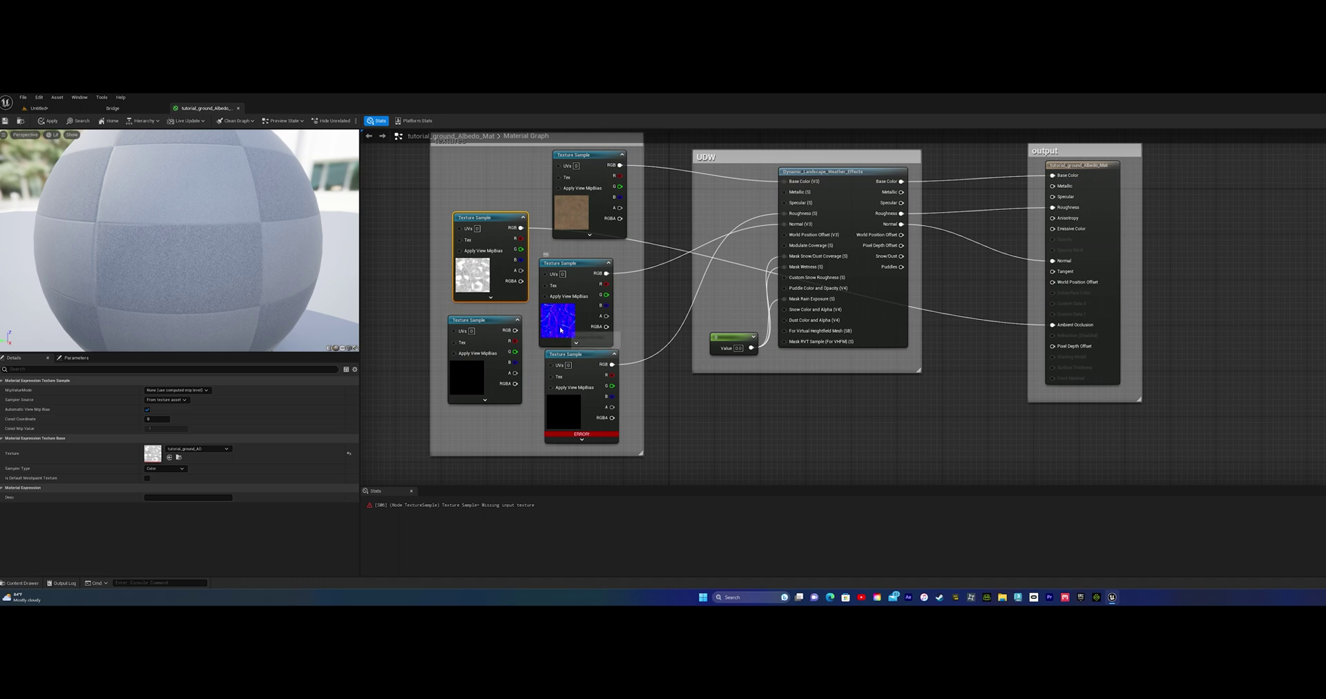
left_click(568, 292)
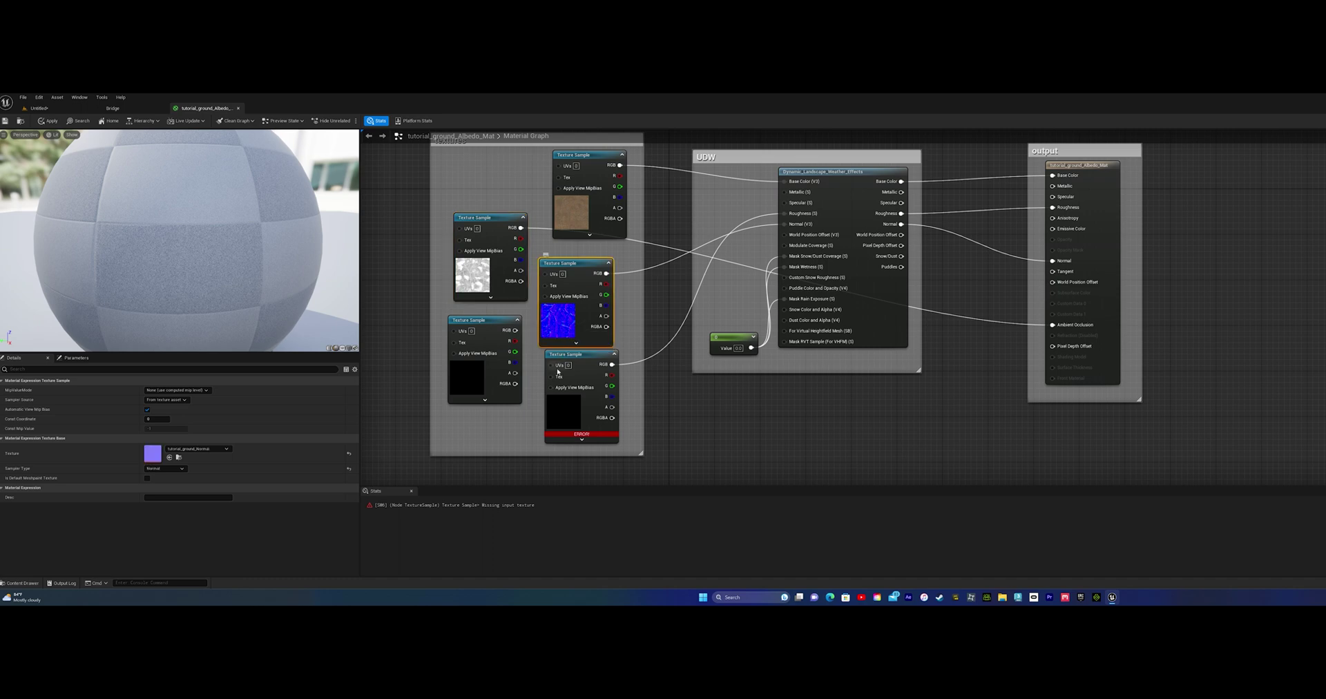
Assign the tutorial_ground_Roughness texture to the last Texture Sample node that is still missing its input texture
left_click(569, 413)
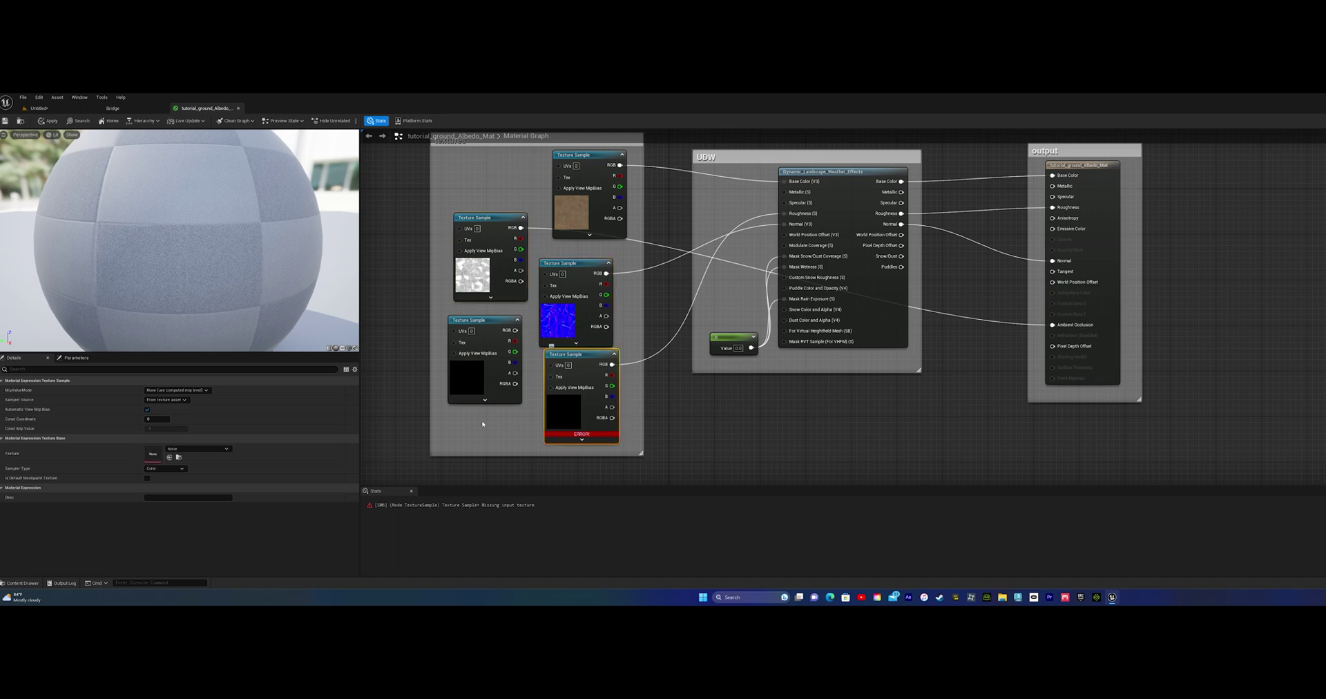
key("ctrl+space")
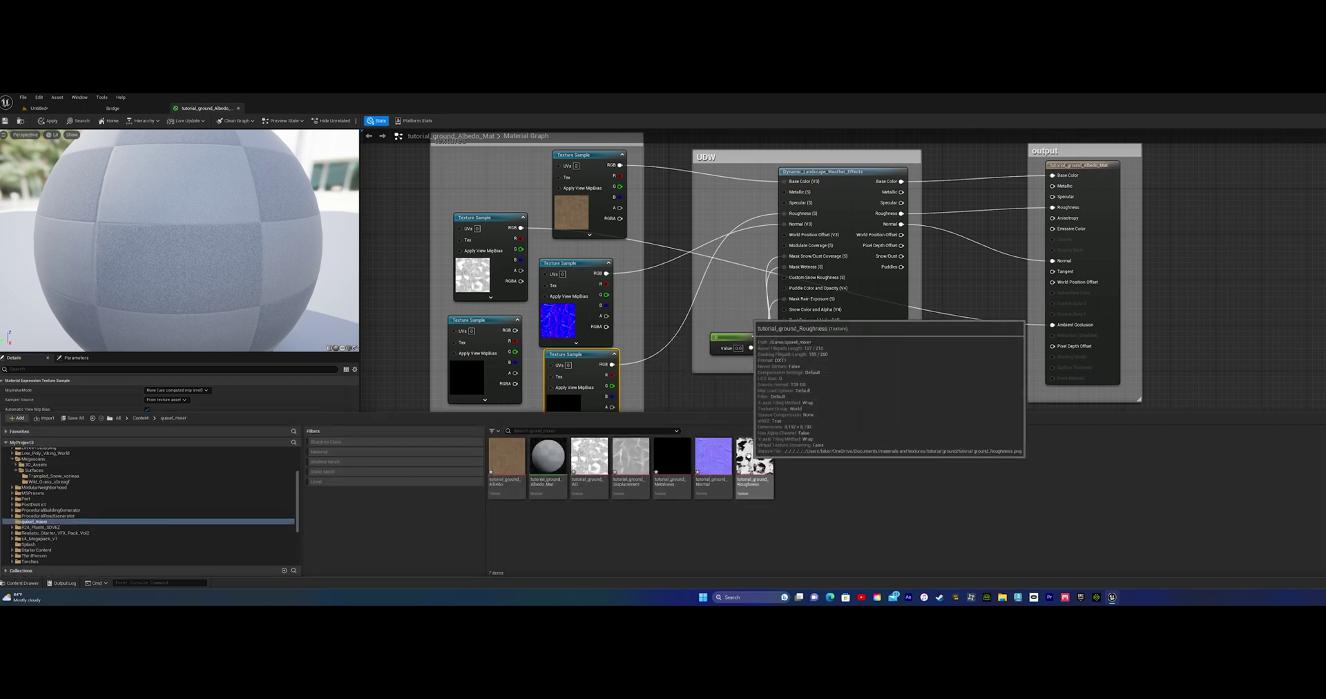
left_click(753, 459)
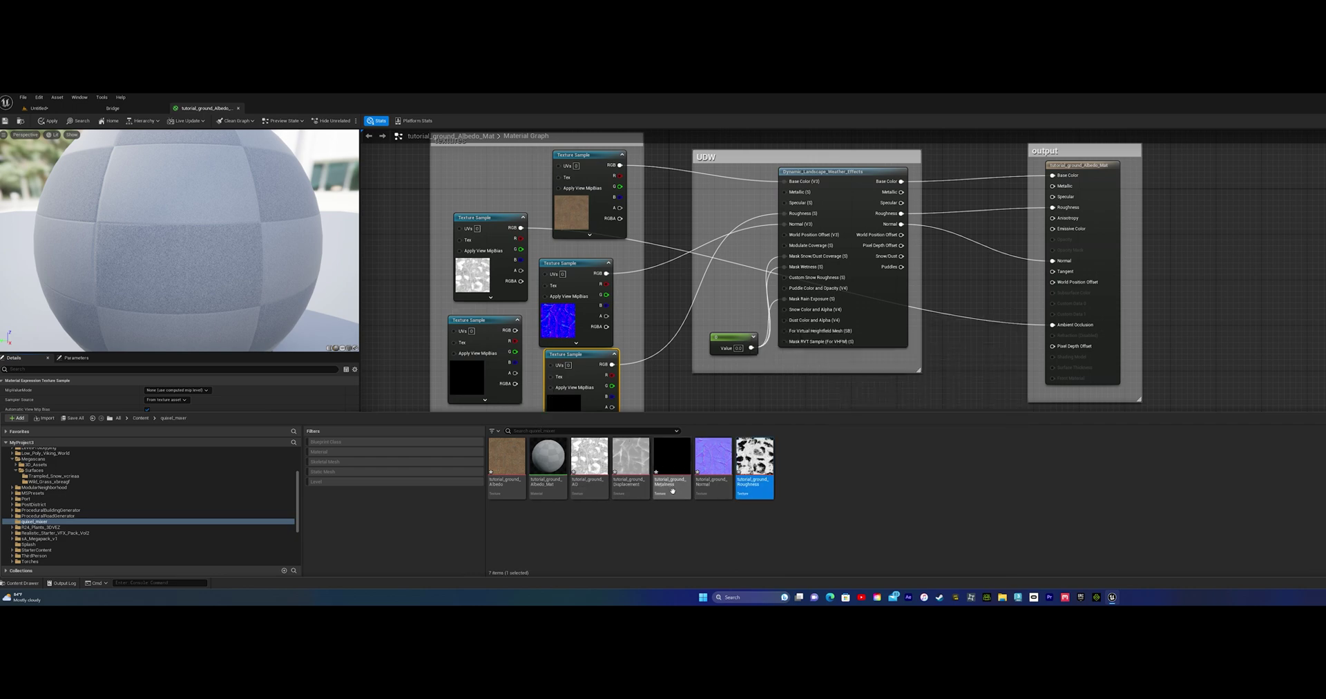
mouse_move(755, 480)
left_mouse_down()
mouse_move(573, 401)
mouse_move(580, 424)
mouse_move(745, 472)
left_mouse_up()
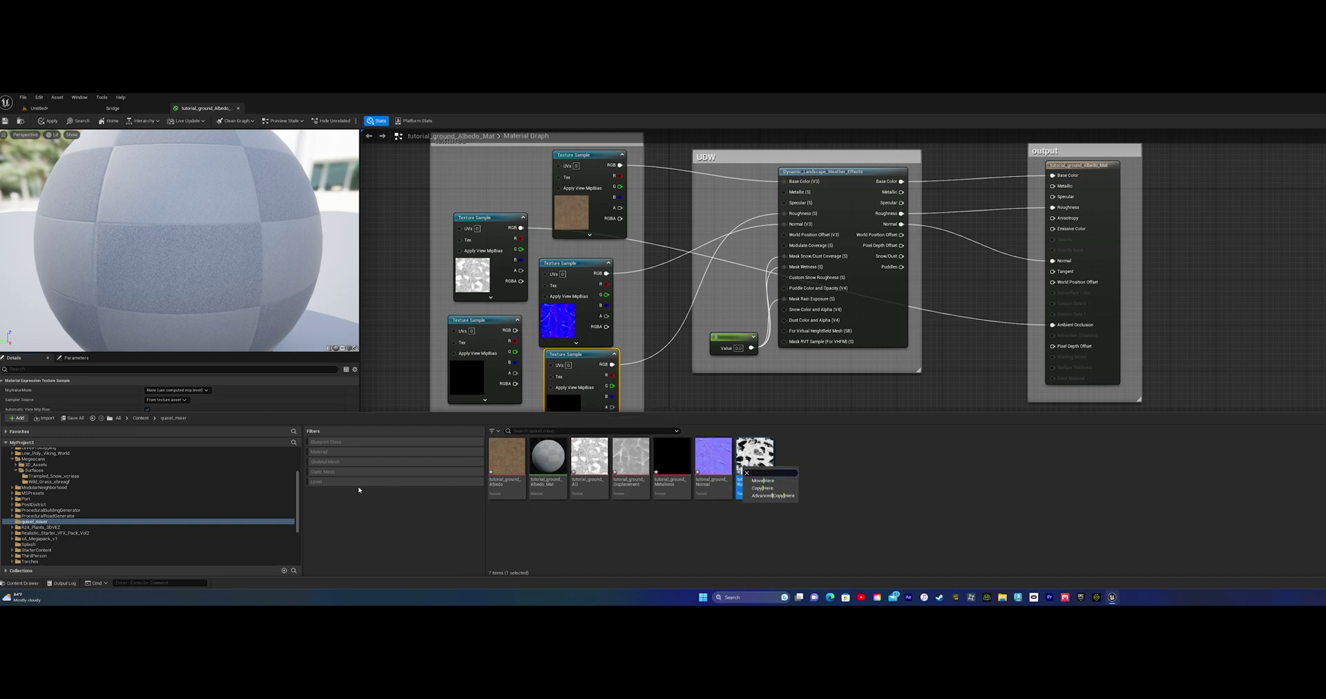
left_click(876, 497)
key("ctrl+space")
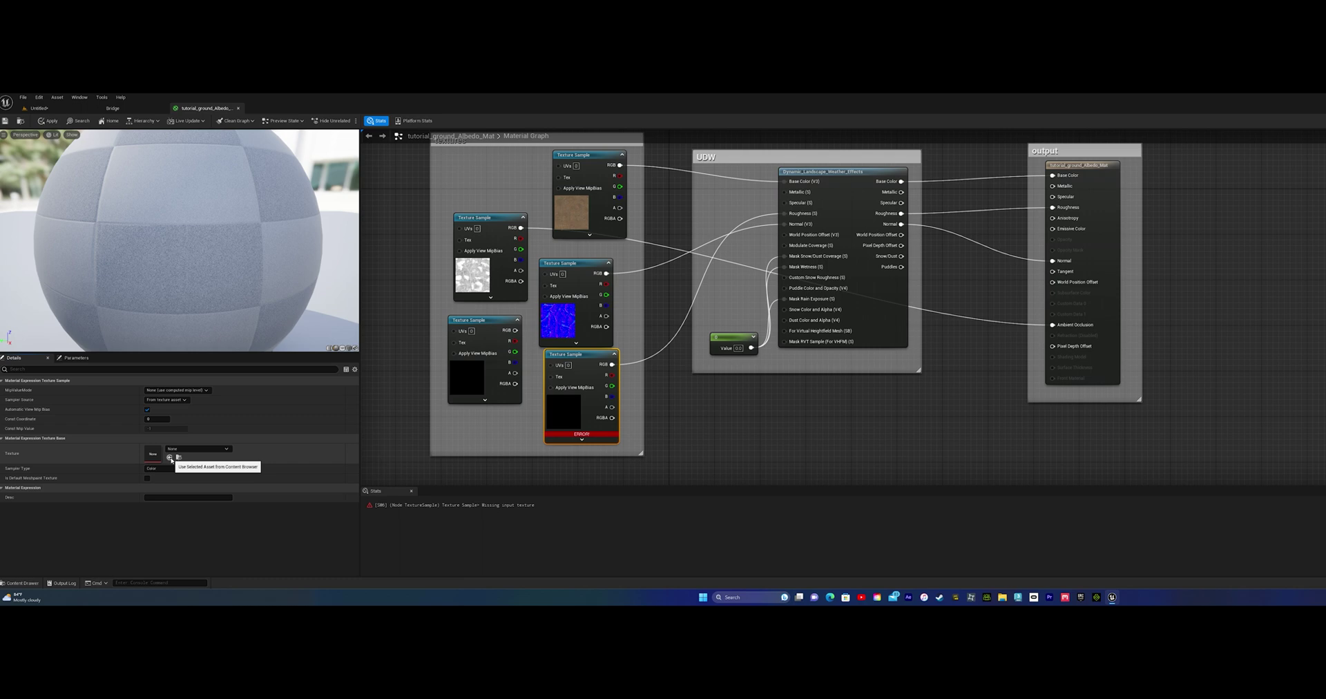
key("ctrl+space")
left_click(755, 457)
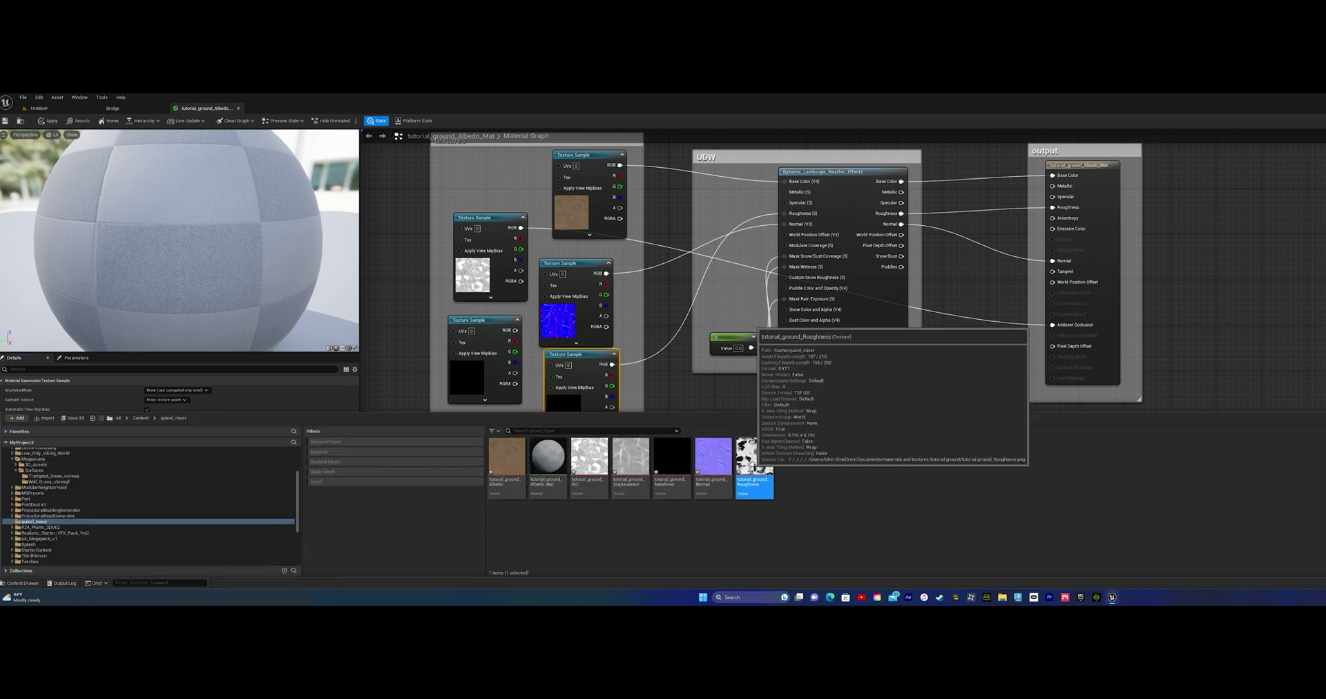
key("ctrl+space")
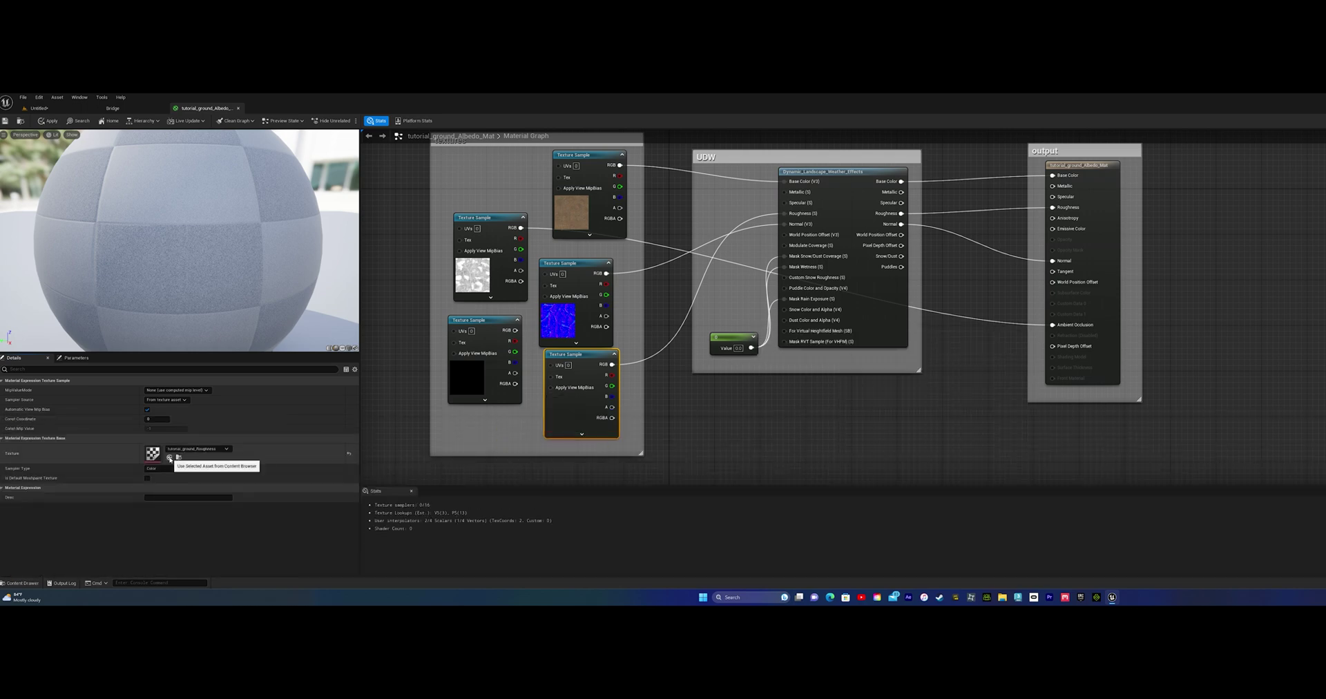
left_click(170, 458)
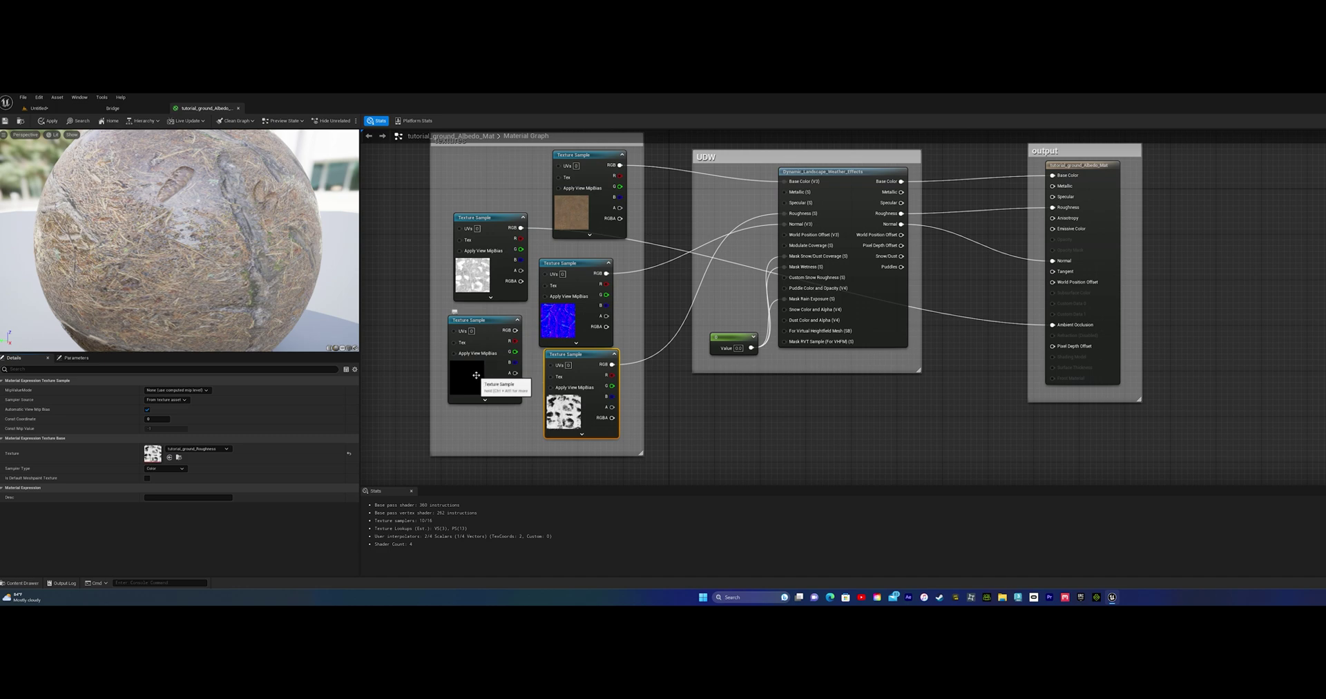
Assign the tutorial_ground_Metalness texture to the unconnected Texture Sample node and wire its RGB output to the material's Metallic input
left_click(476, 375)
key("ctrl+space")
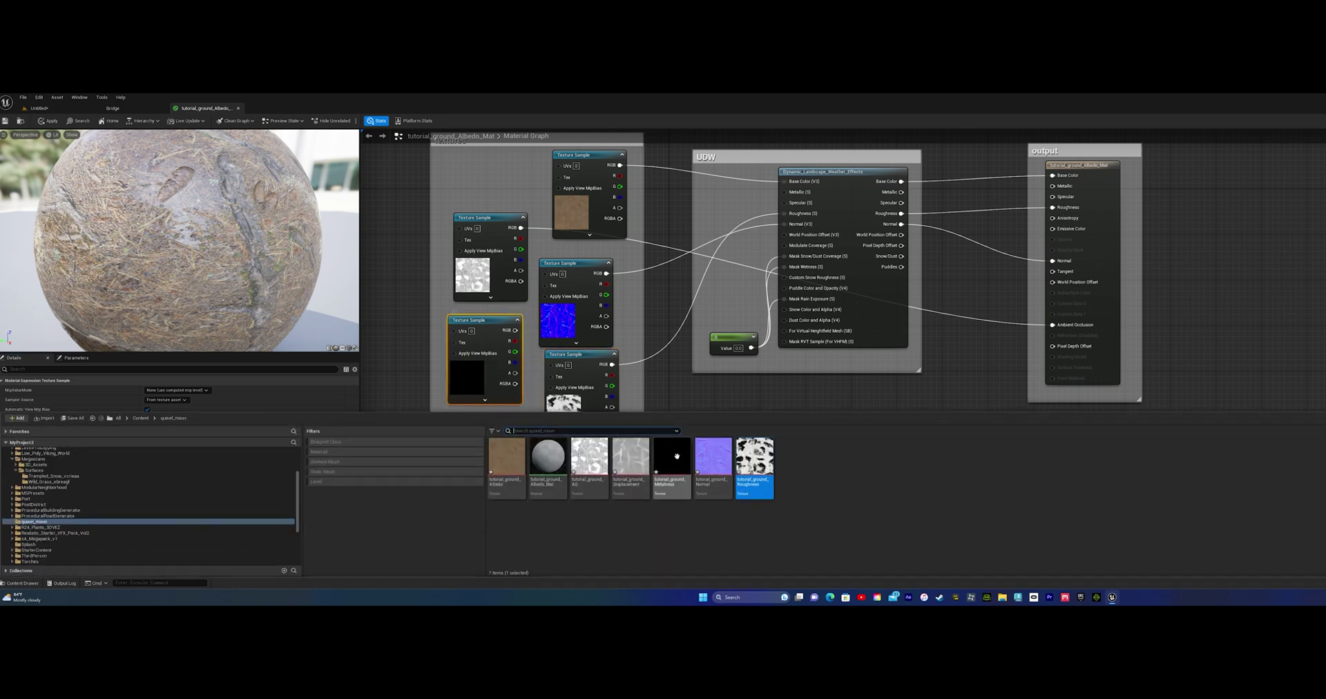
left_click(677, 456)
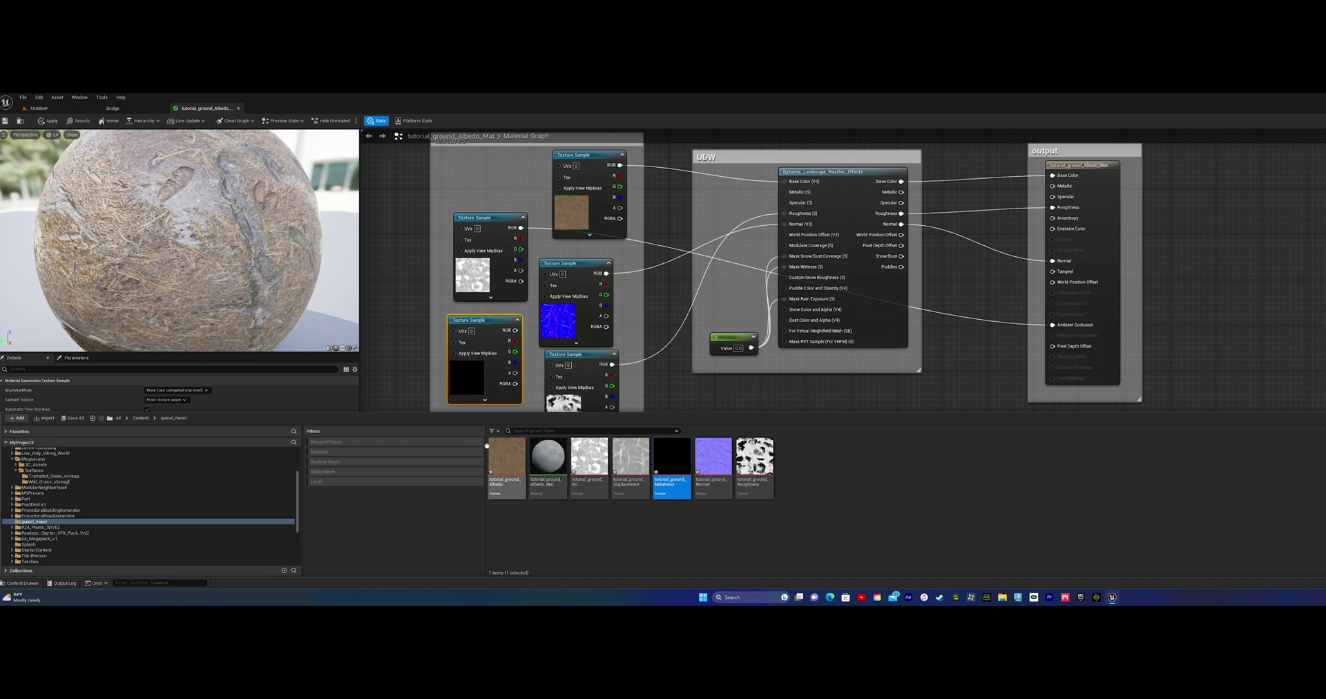
key("ctrl+space")
left_click(169, 458)
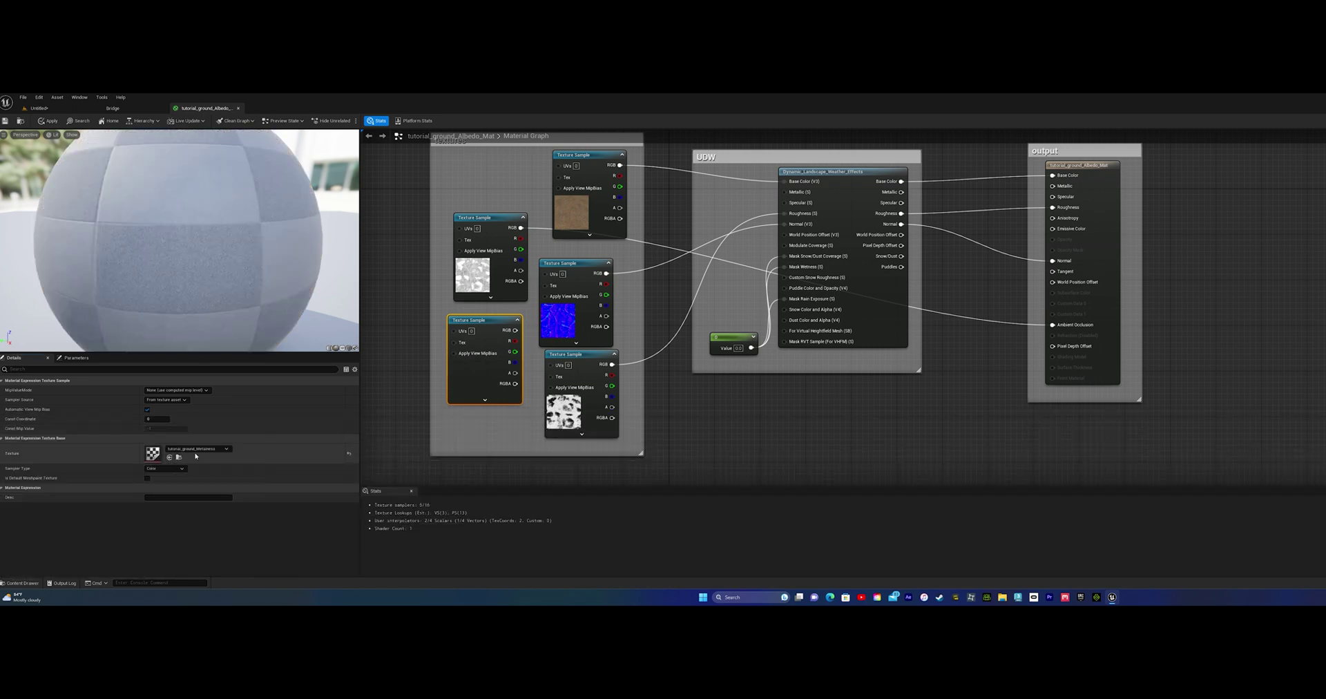
left_click_drag(515, 331, 1053, 207)
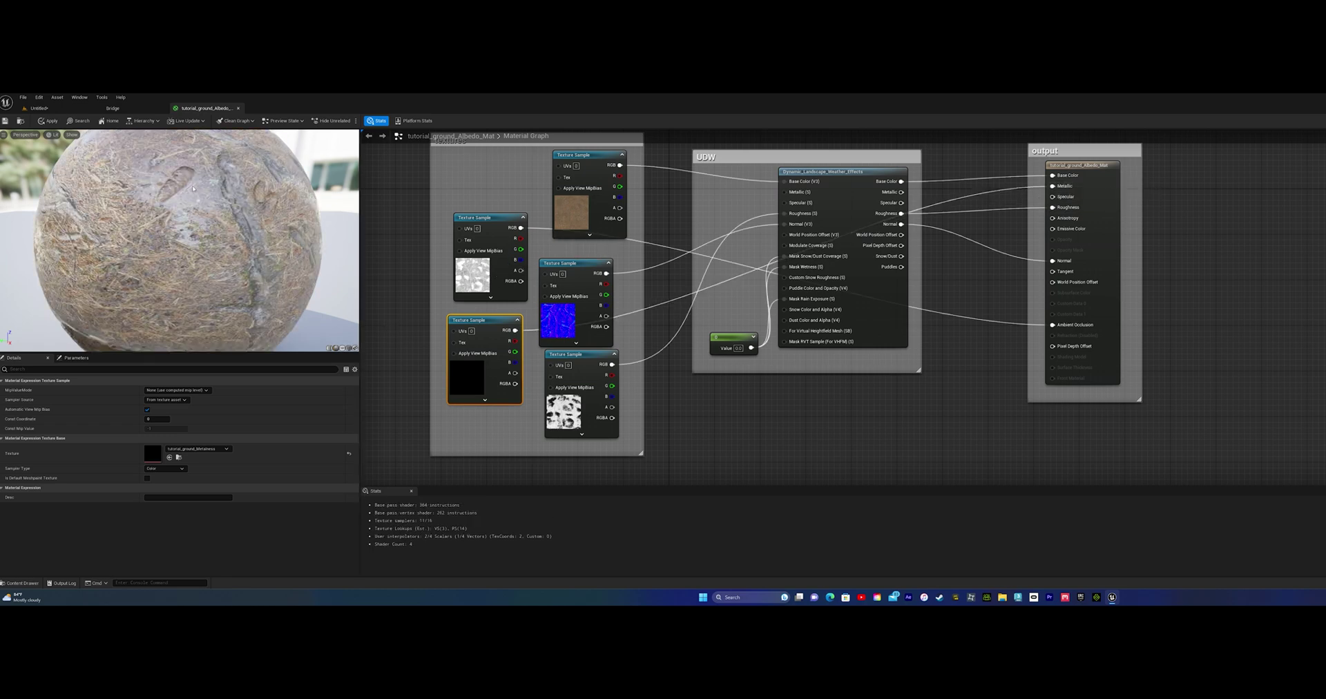
Apply the material changes, inspect the ground texture on the preview sphere, and save the material
left_click(49, 120)
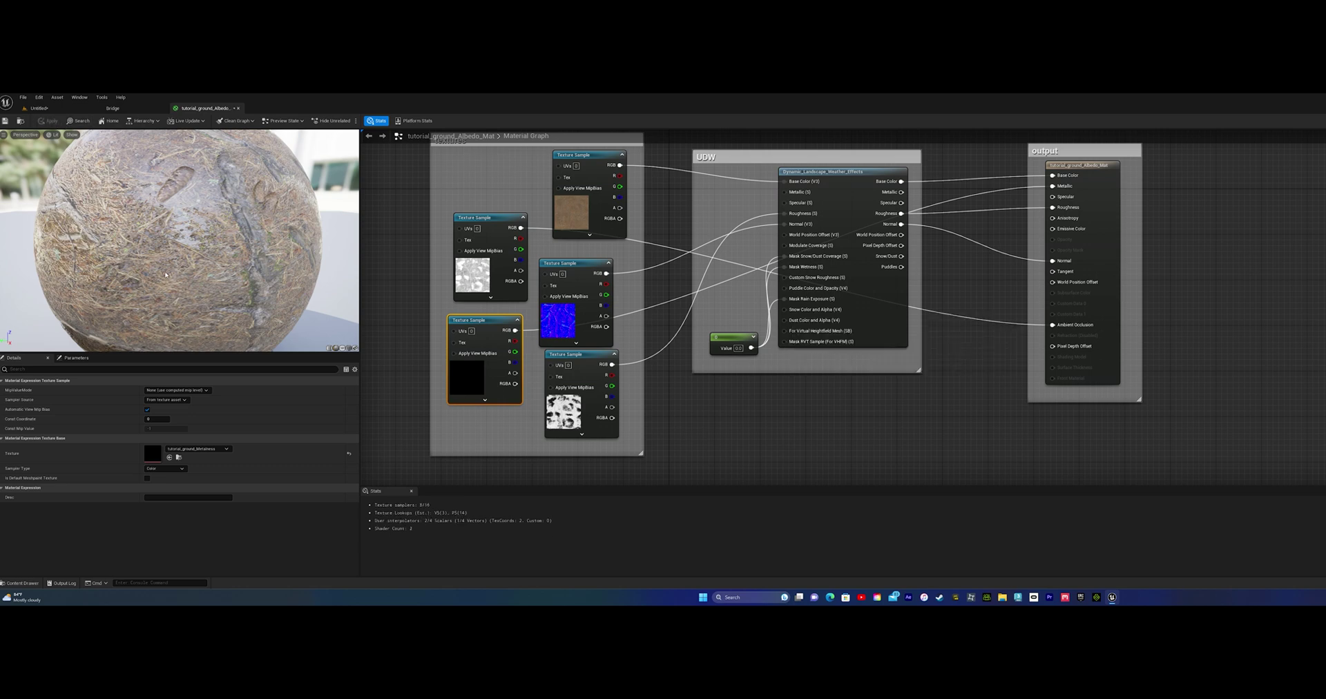
left_click_drag(165, 274, 150, 332)
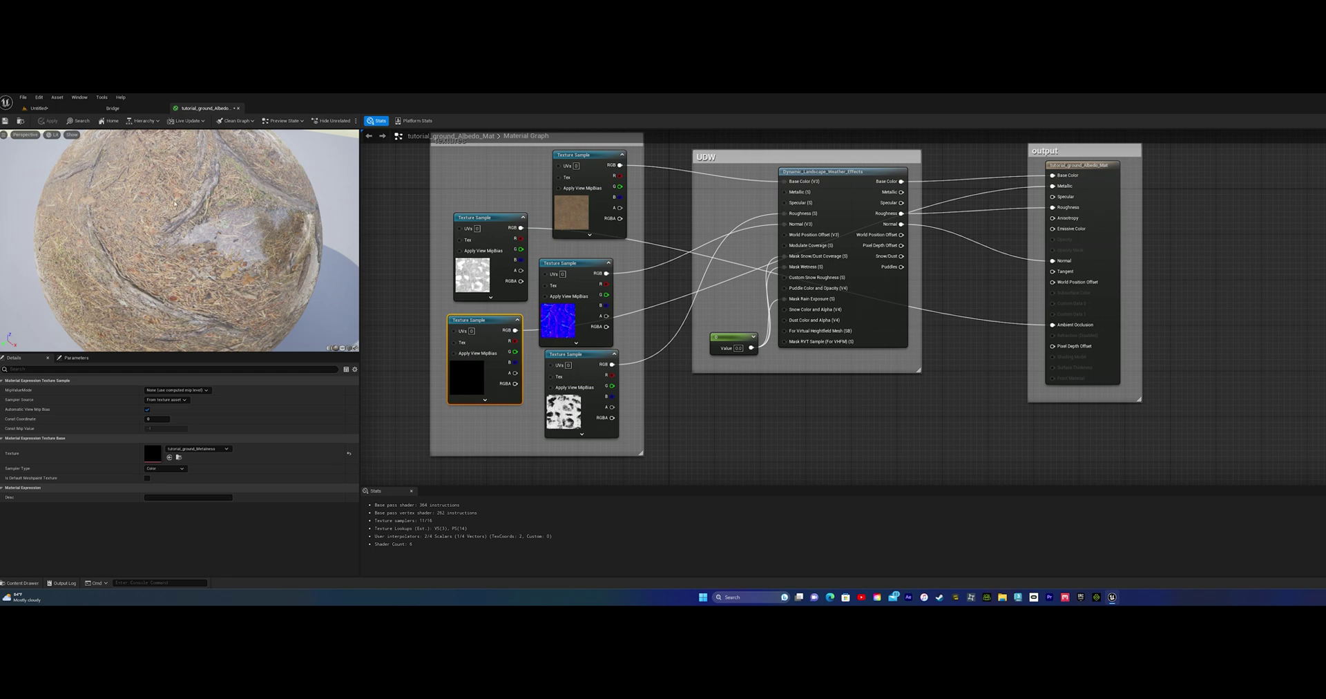
left_click(9, 120)
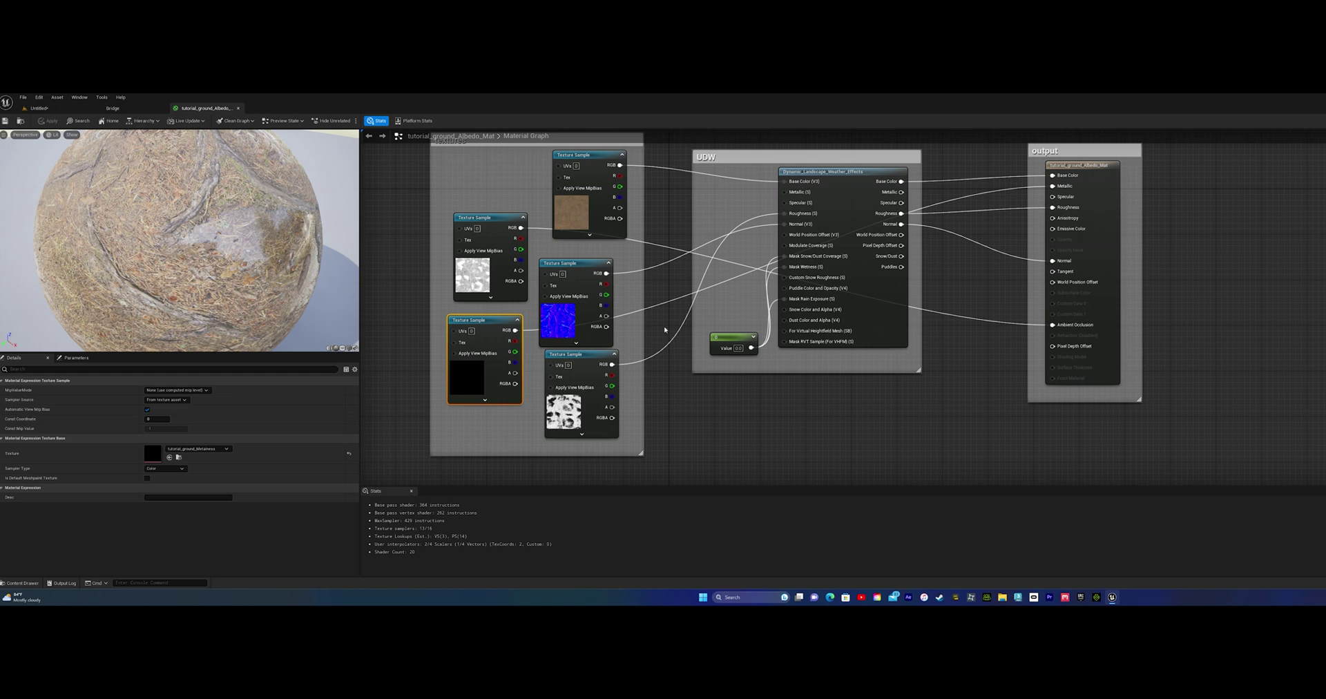
Set the constant feeding the weather function's snow, wetness and rain mask inputs to 1 and apply the material
left_click(738, 349)
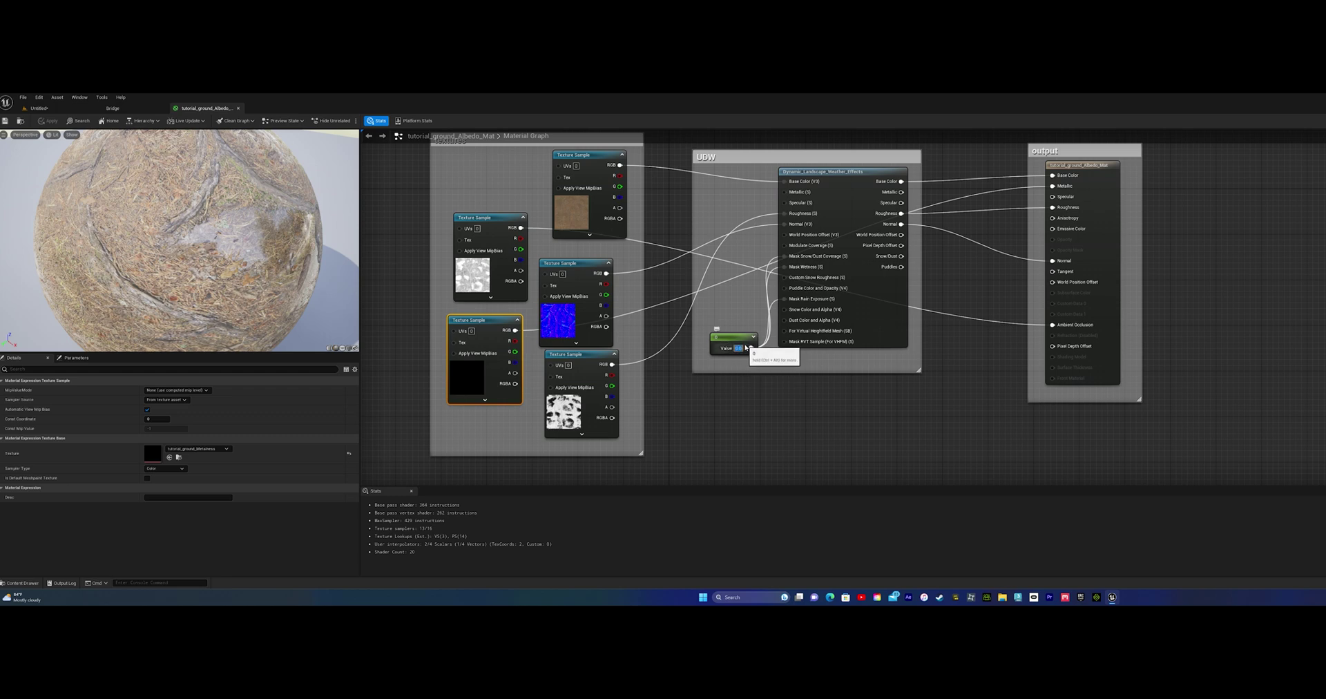
type("1")
key("Return")
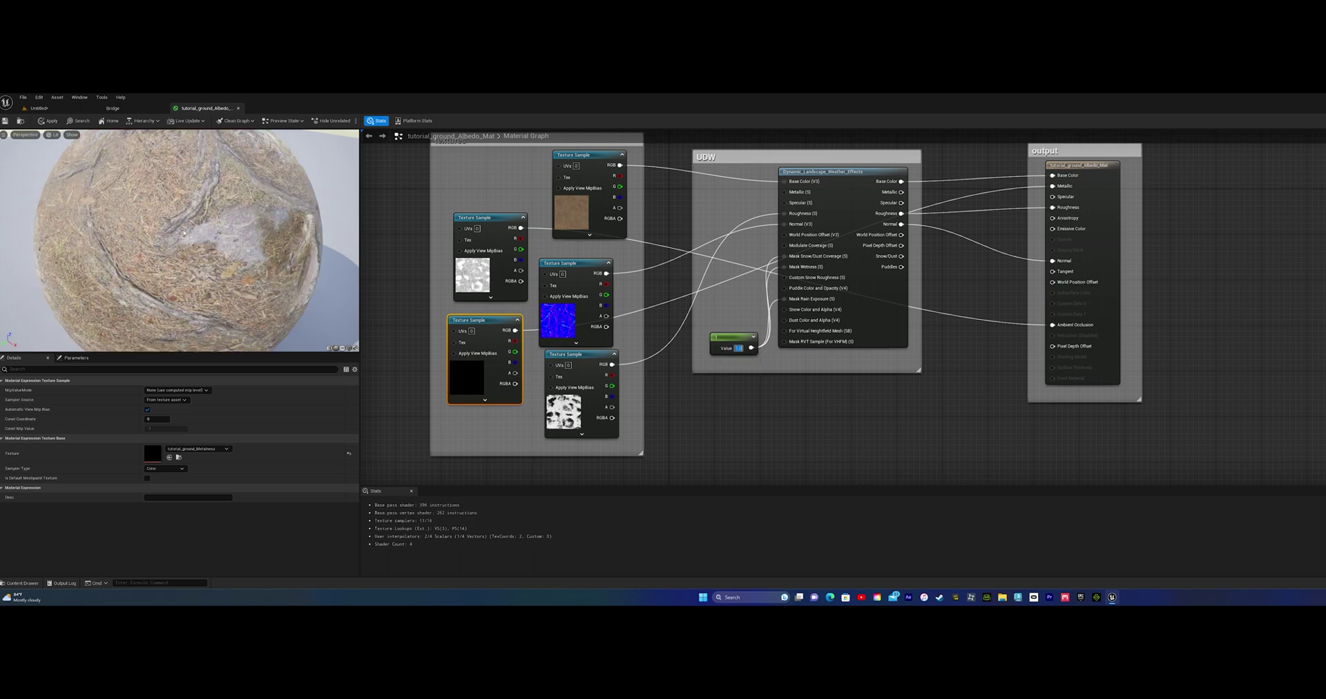
left_click(47, 121)
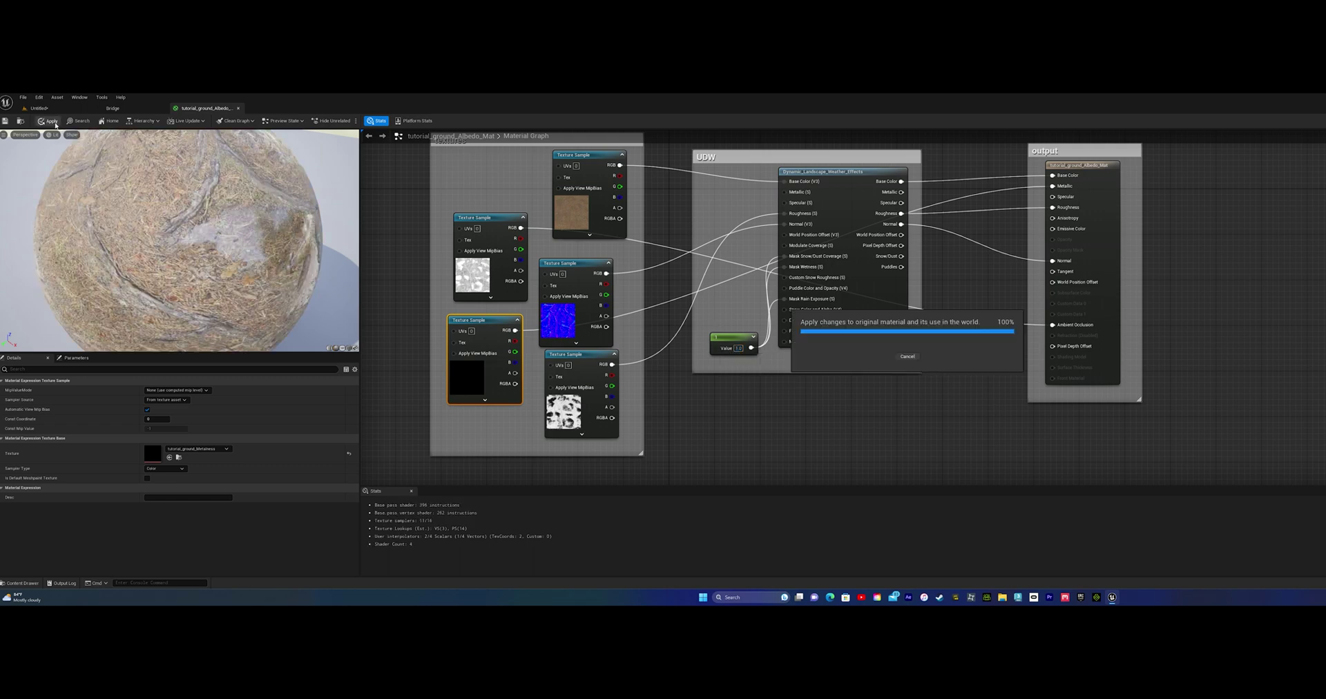
Save the ground material, return to the level, and inspect the landscape surface up close and from a distance
left_click(8, 121)
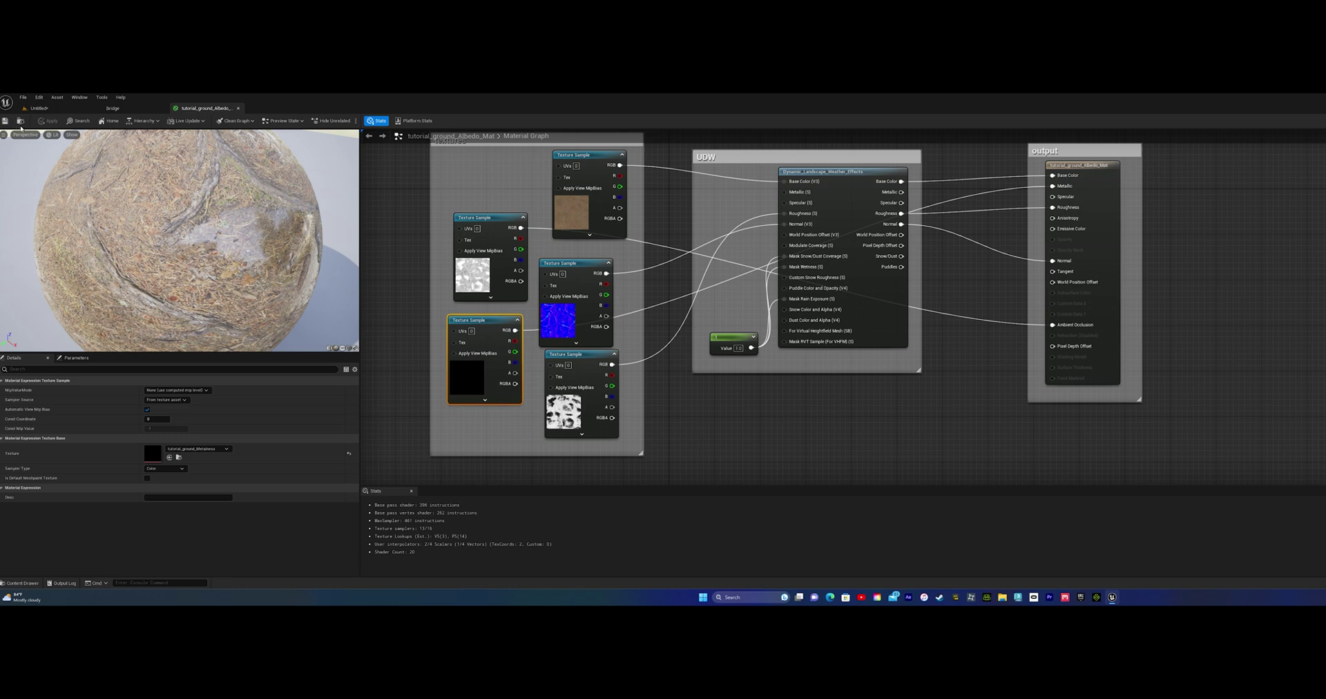
left_click(38, 108)
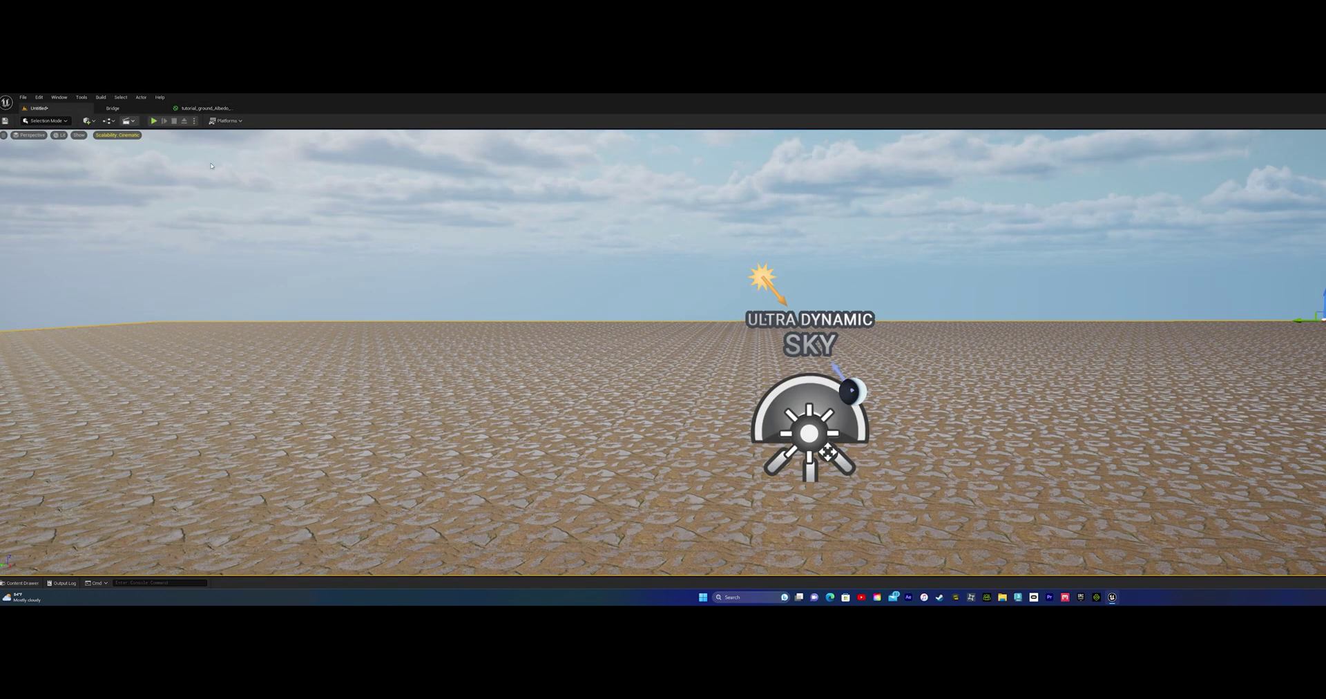
right_click_drag(663, 353, 680, 380)
key("q")
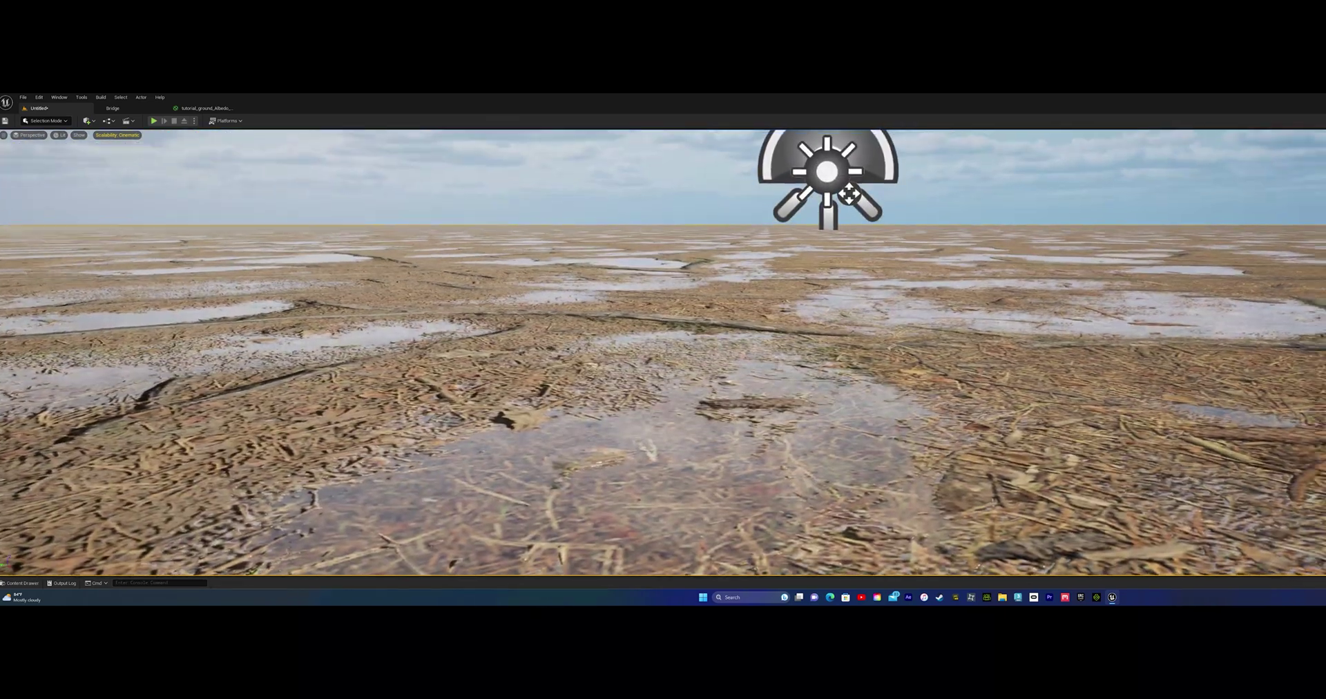
right_click_drag(681, 380, 712, 374)
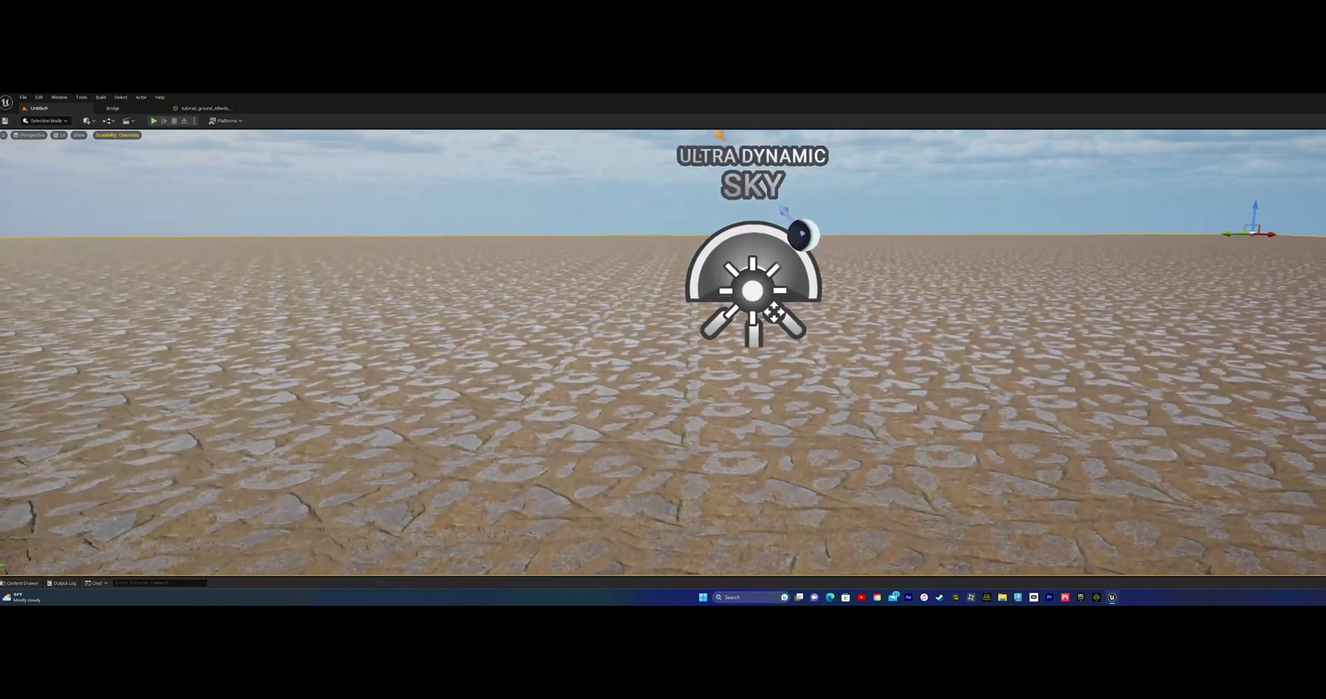
right_click_drag(712, 375, 670, 364)
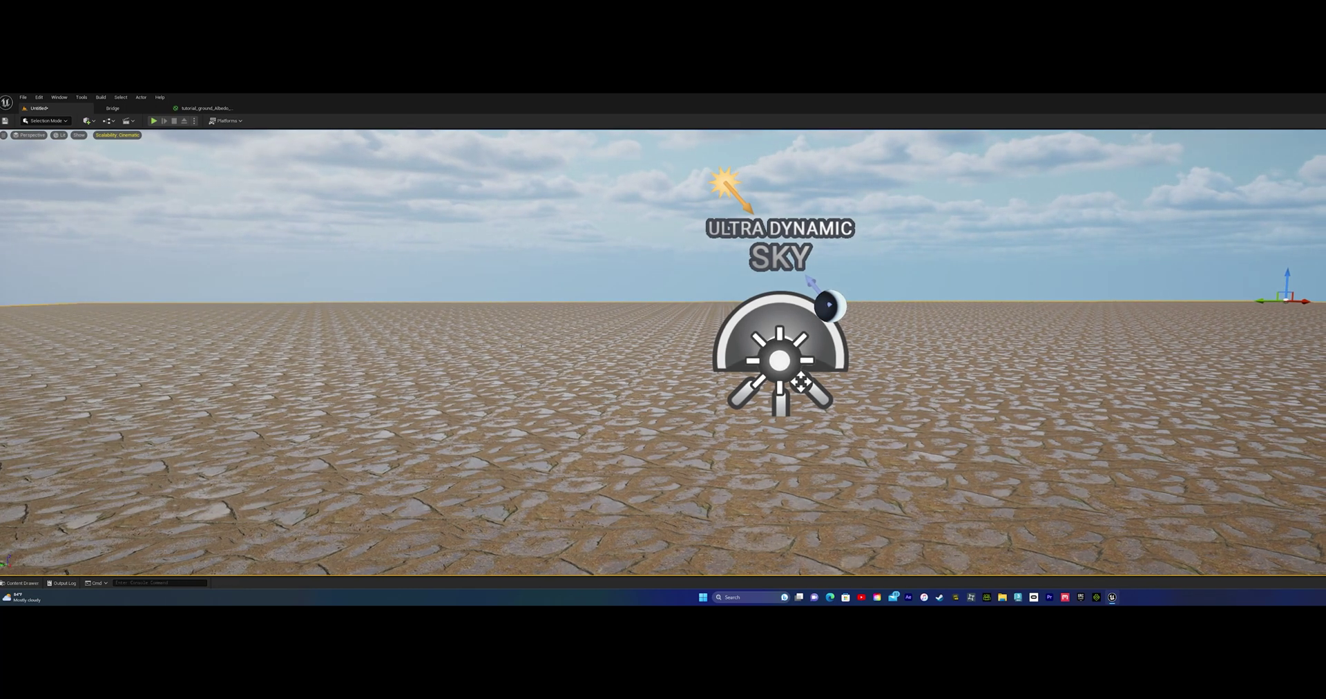
Place the Wall_500x500 mesh from the StarterContent Architecture folder on the landscape beside the Ultra Dynamic Sky actor
left_click(89, 122)
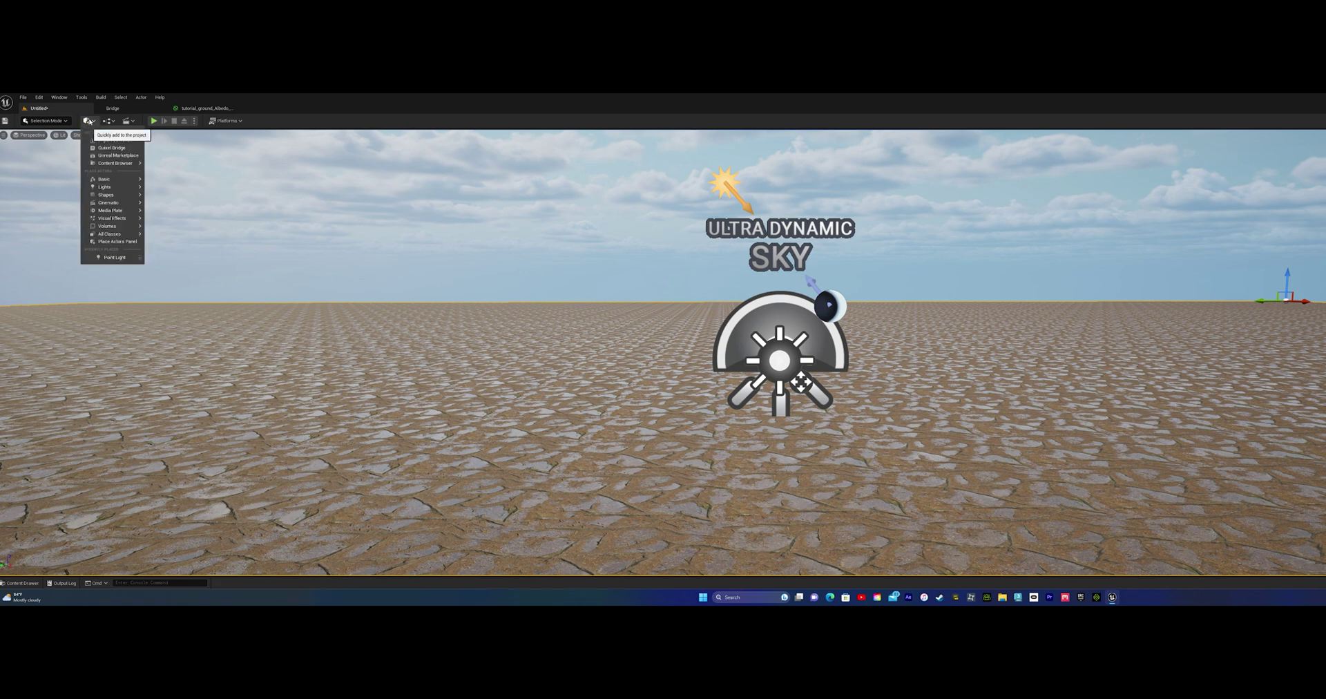
mouse_move(111, 196)
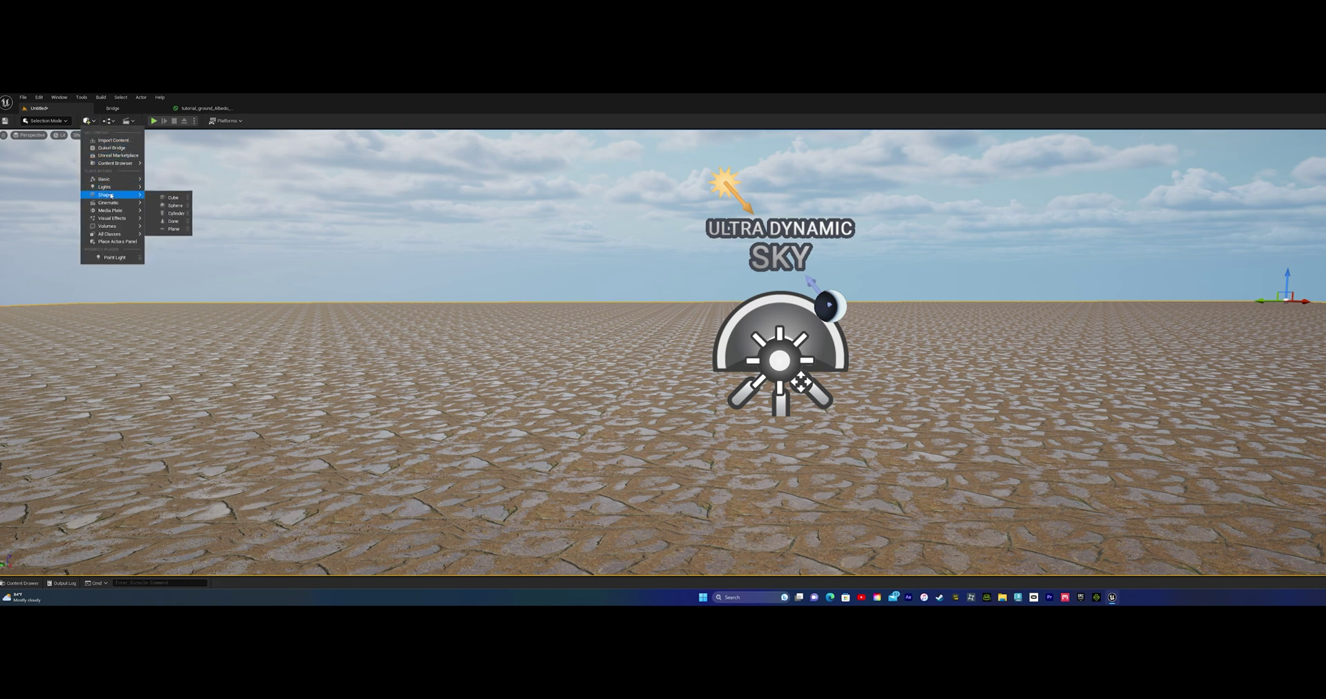
left_click(21, 583)
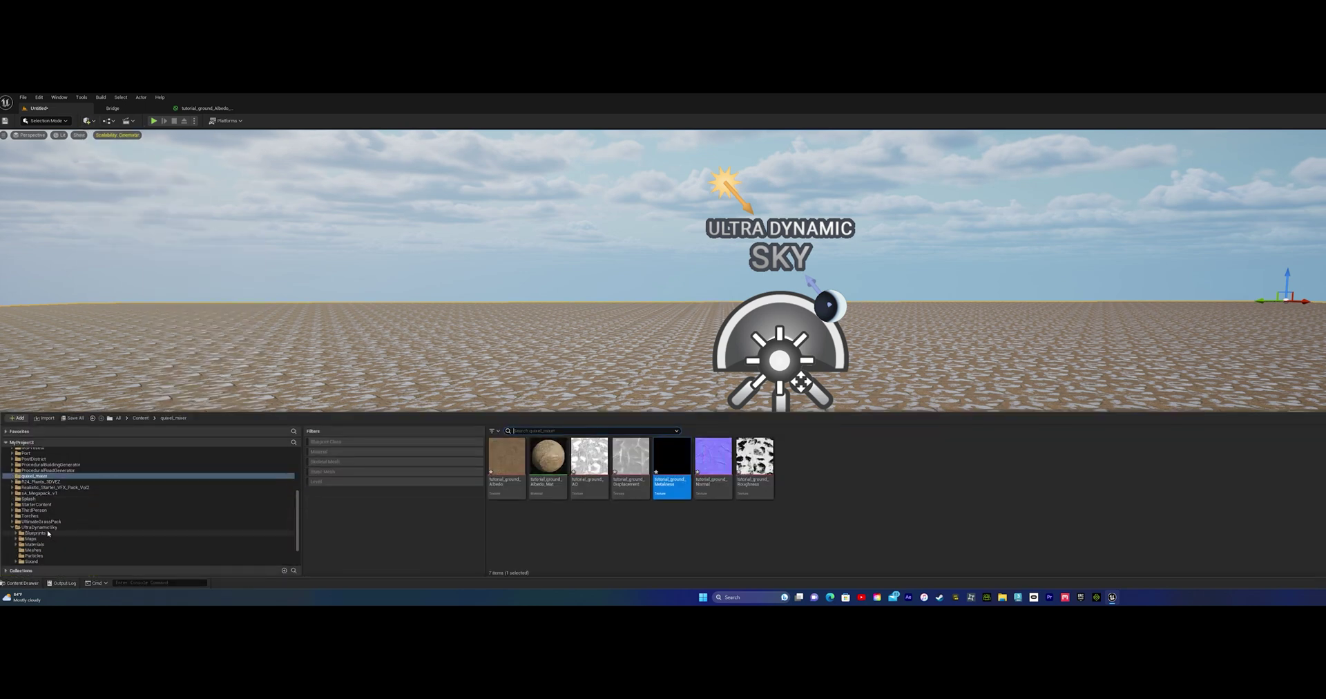
left_click(38, 504)
left_click(507, 456)
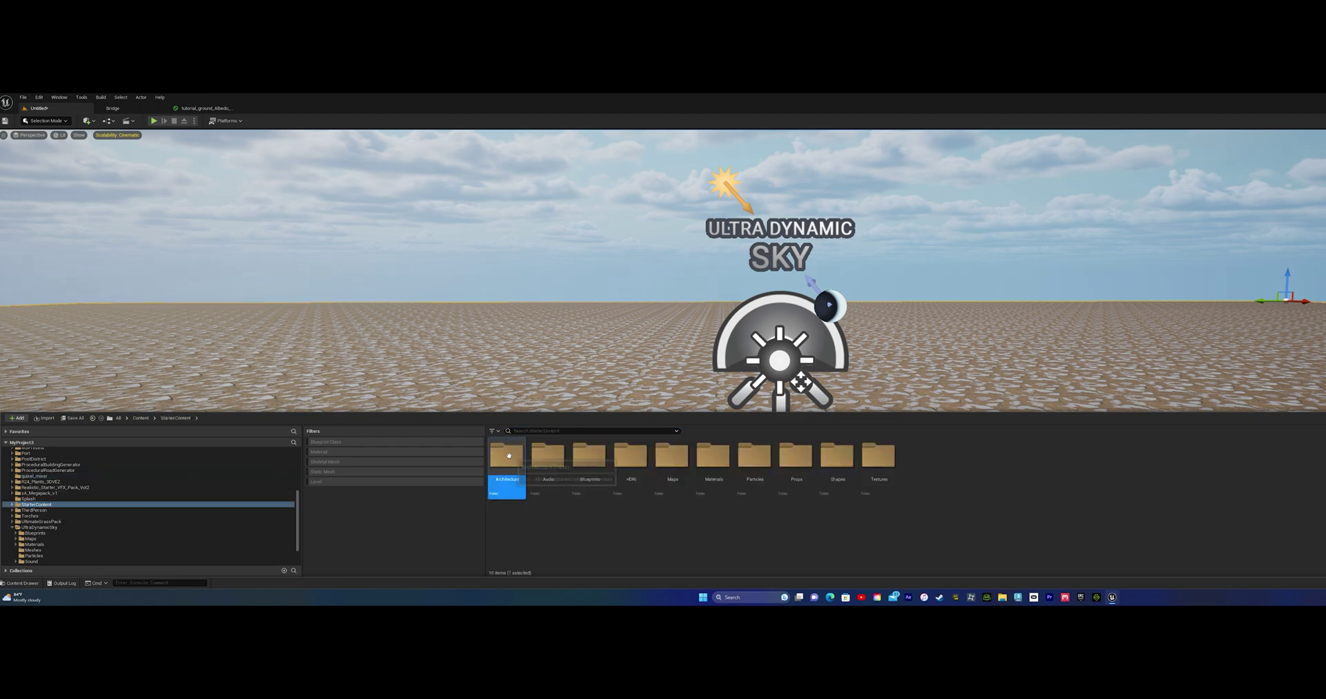
double_click(510, 456)
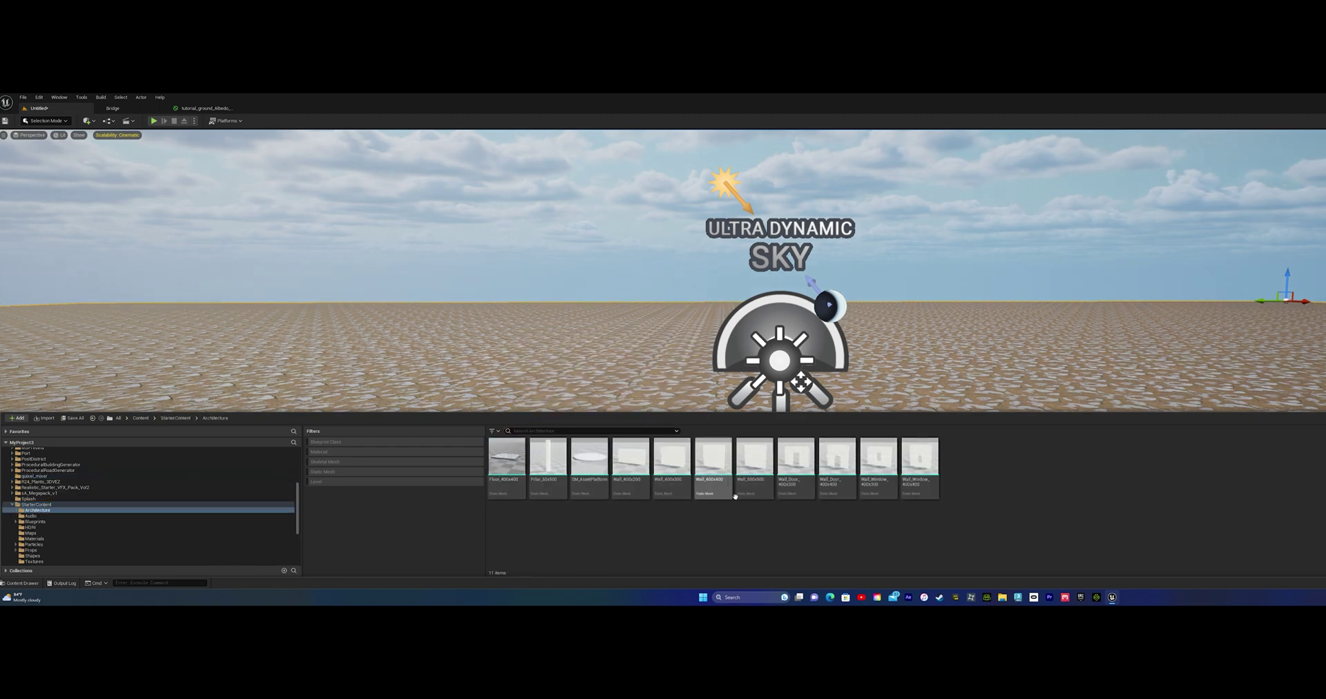
left_click_drag(754, 466, 493, 337)
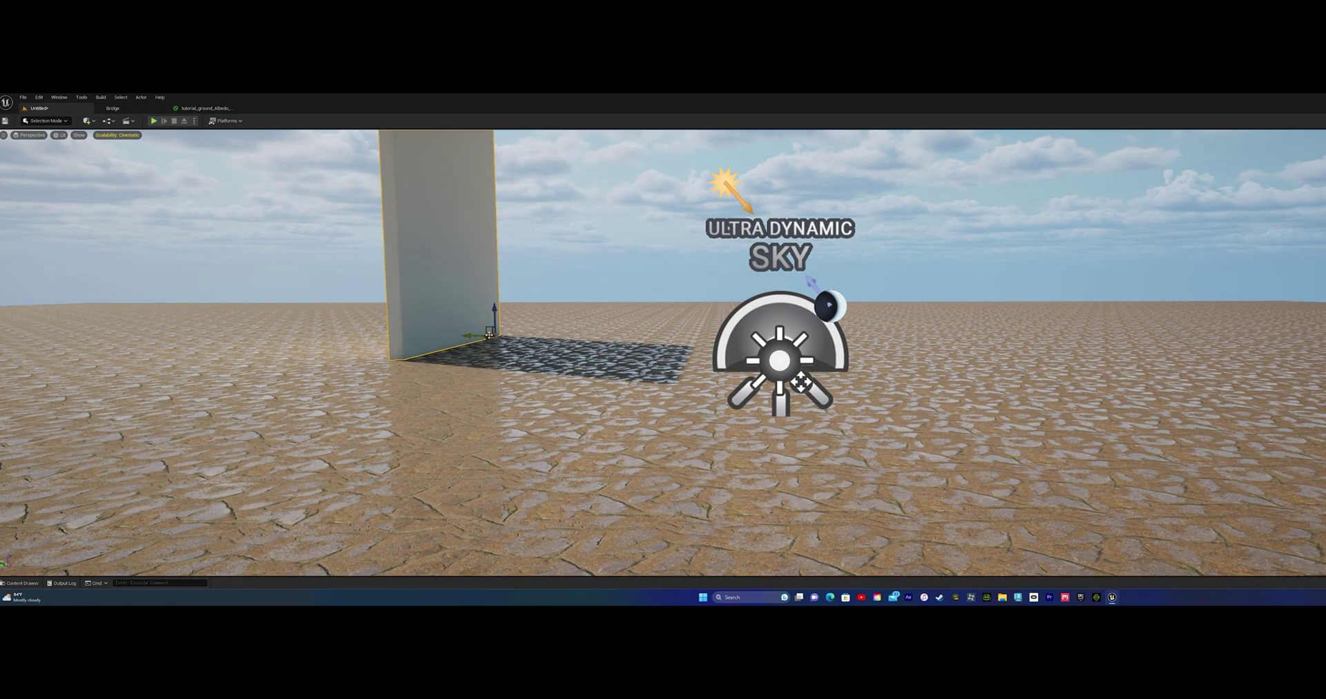
Duplicate the wall to form the opposite side, and add a copy rotated 90 degrees as the back wall
left_click_drag(472, 334, 712, 336)
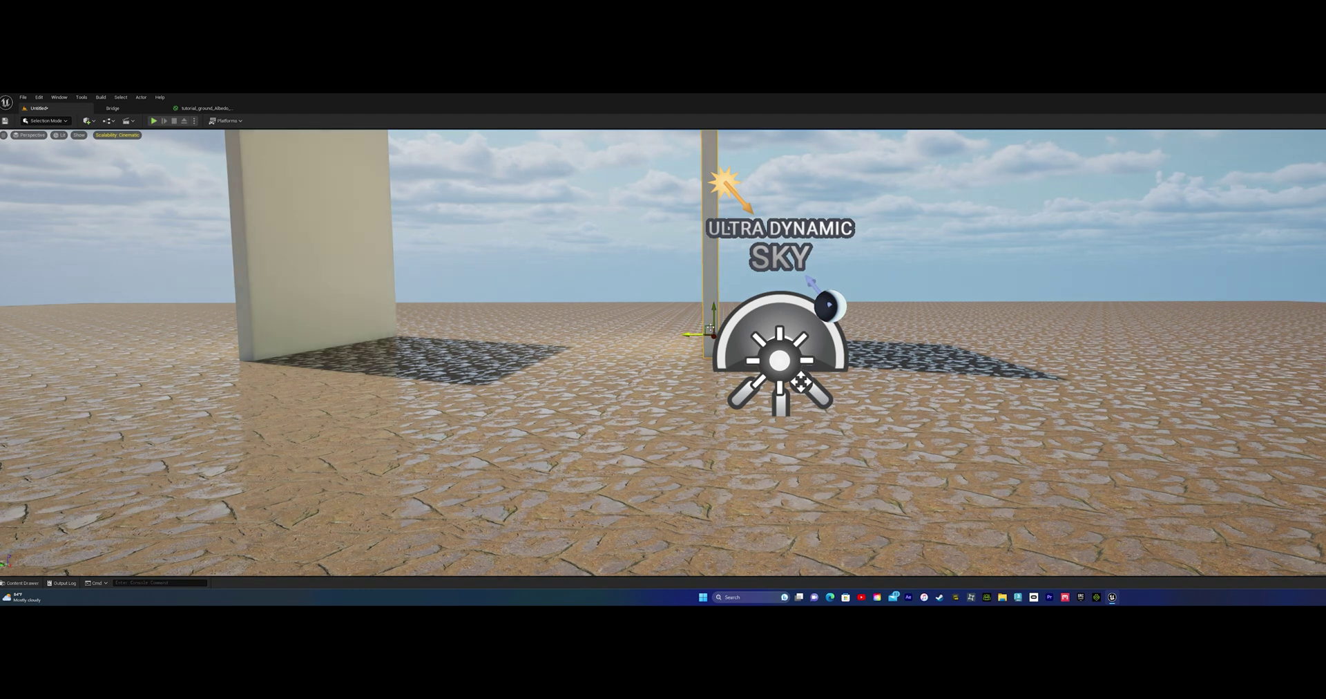
key("e")
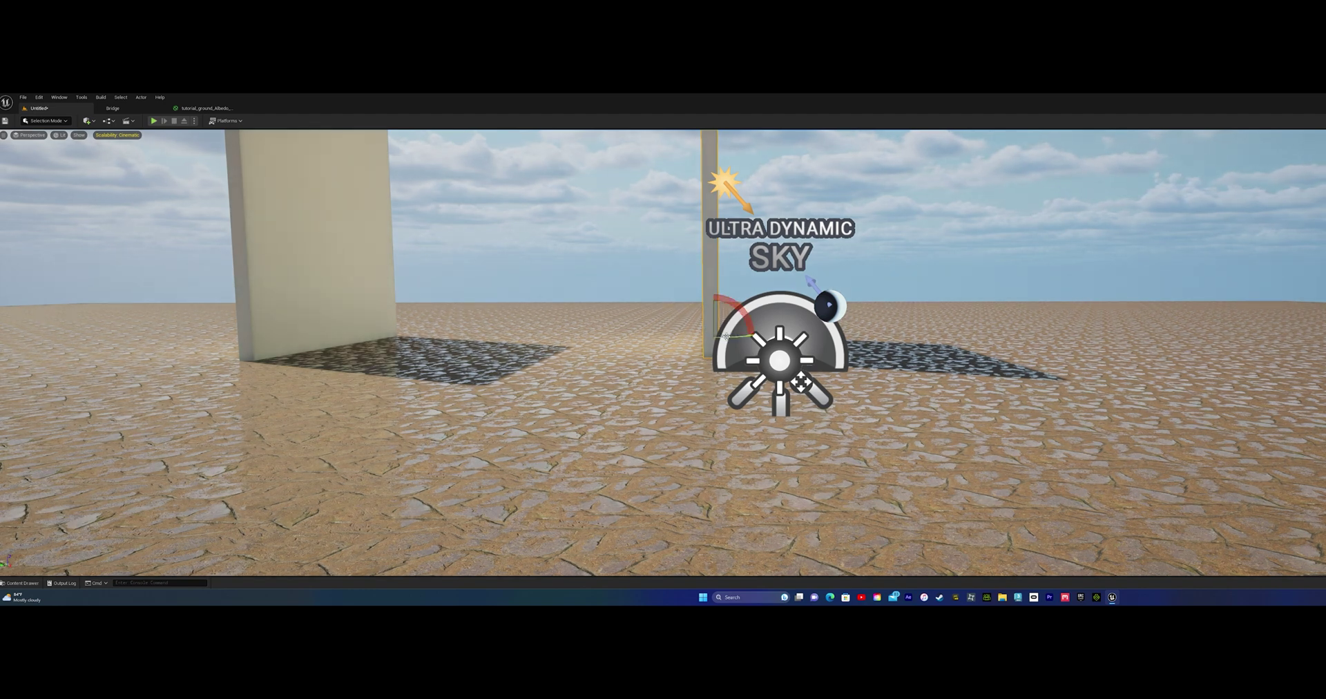
left_click_drag(726, 336, 768, 335)
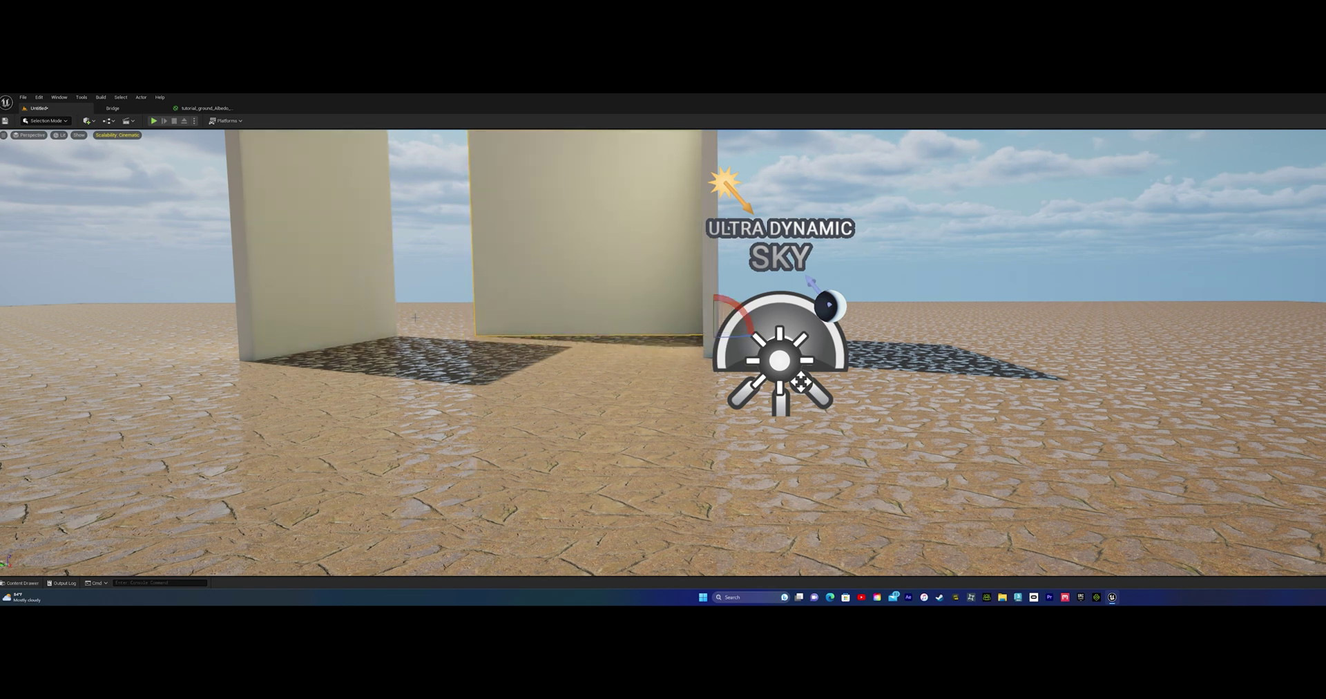
Move the detached side wall against the free edge of the back wall to close the three-sided enclosure
left_click(360, 322)
key("w")
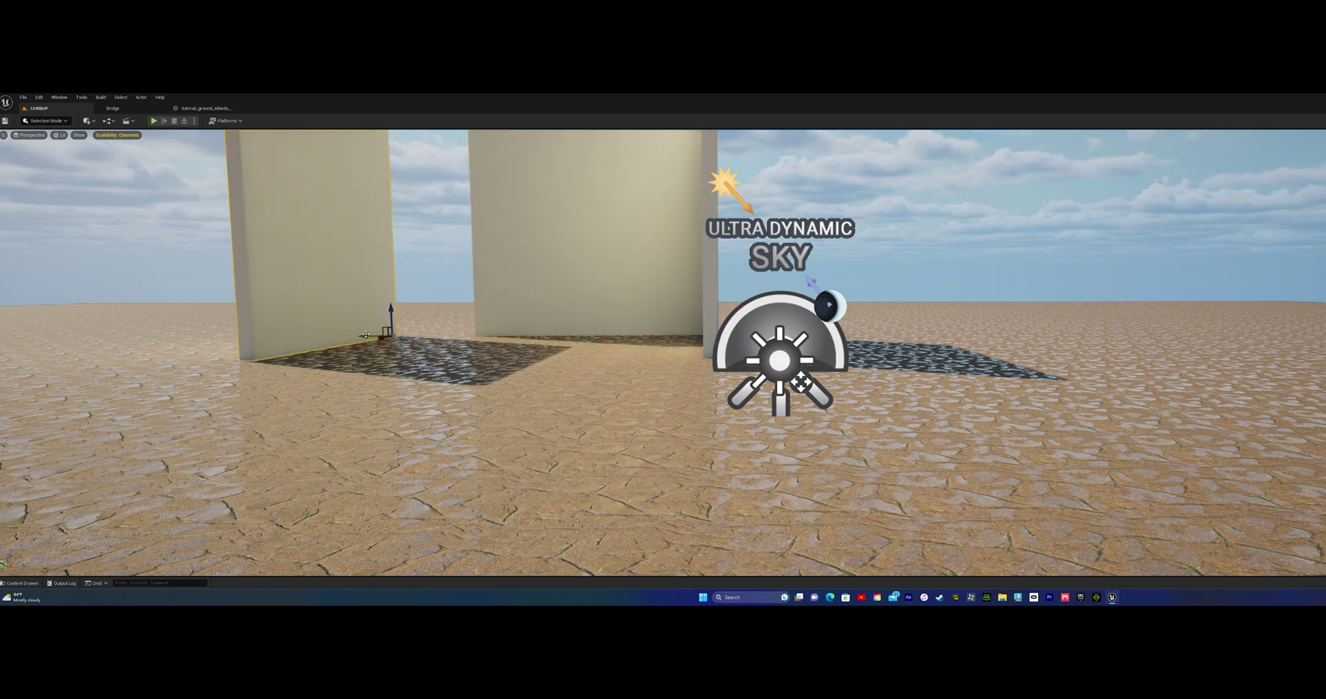
left_click_drag(365, 334, 445, 337)
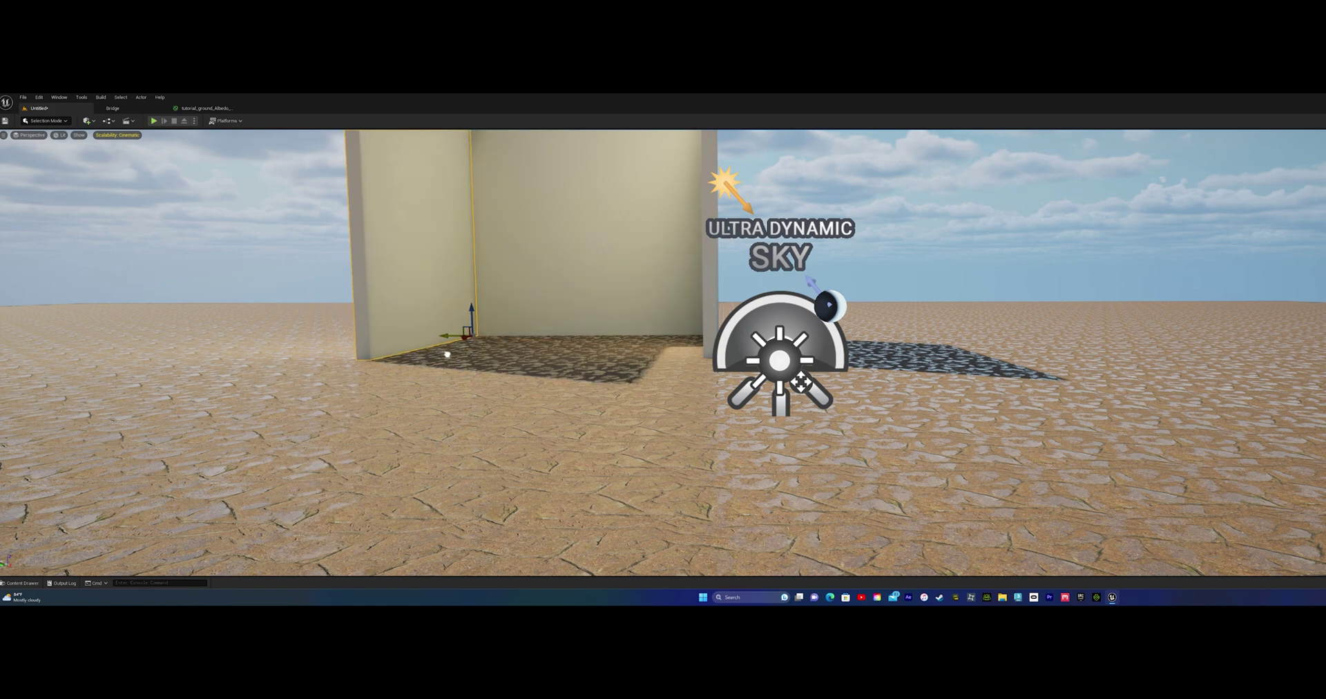
Examine the three-walled enclosure and the ground inside it from close up and from farther away
key("a")
right_click_drag(663, 352, 698, 296)
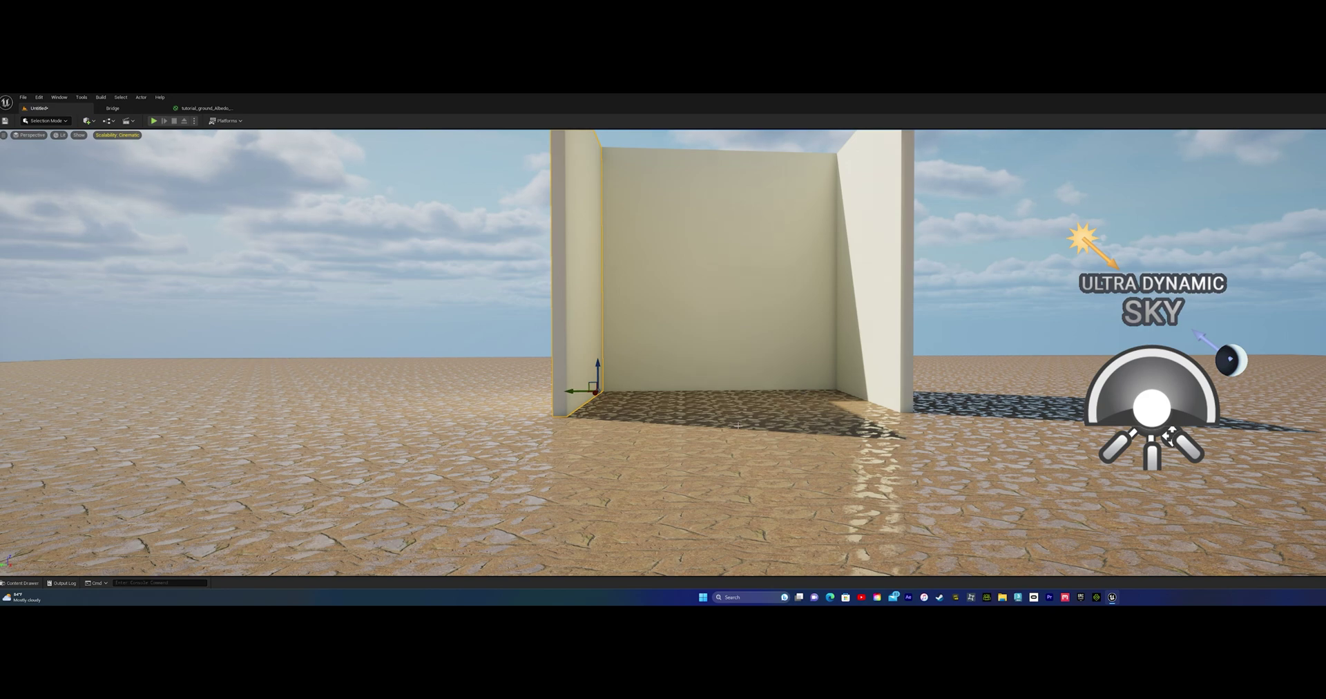
right_click_drag(738, 425, 721, 398)
key("e")
key("q")
key("w")
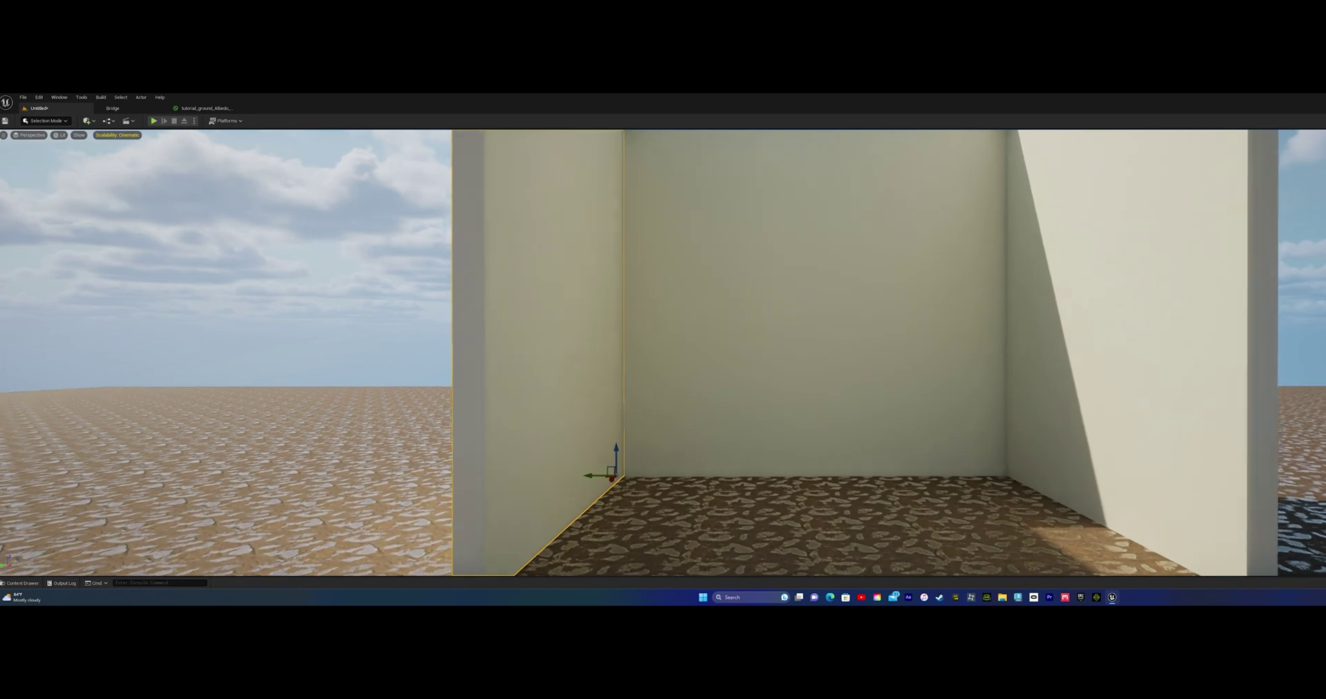
right_click_drag(666, 322, 622, 355)
key("s")
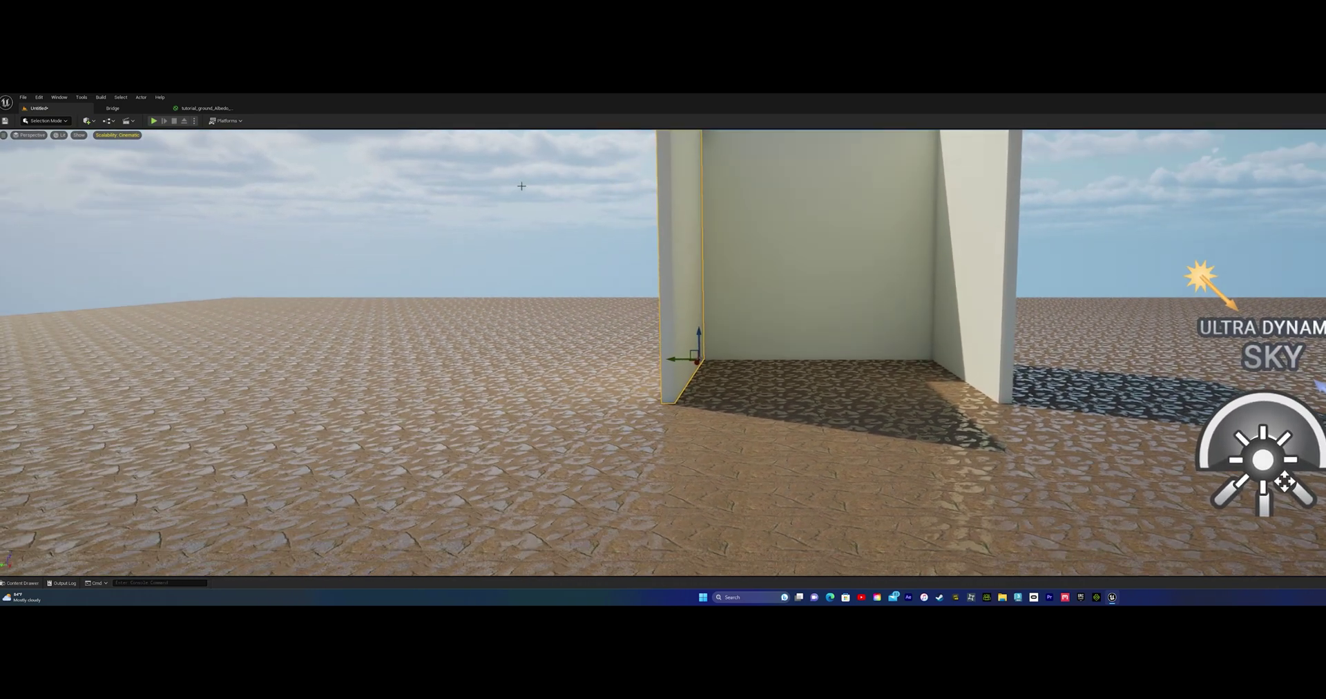
Switch to Modeling Mode and place a rectangle shape on the ground in front of the enclosure
left_click(40, 121)
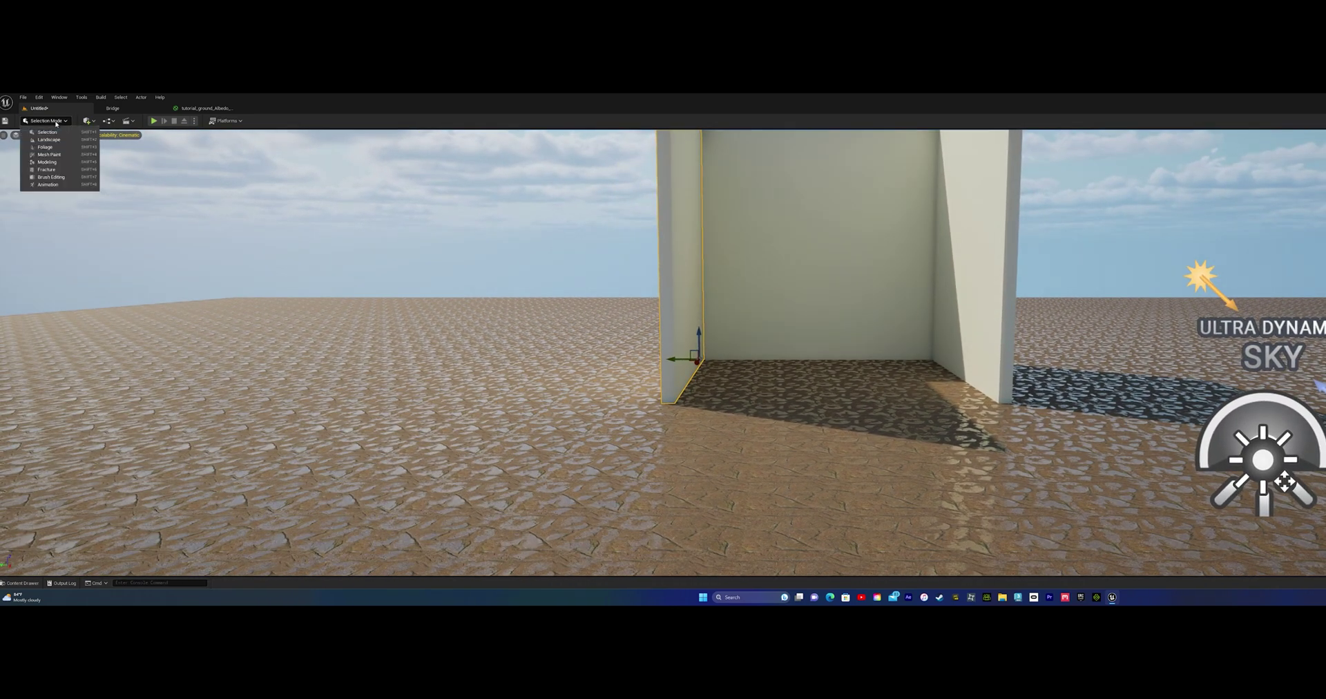
left_click(54, 163)
key("shift+5")
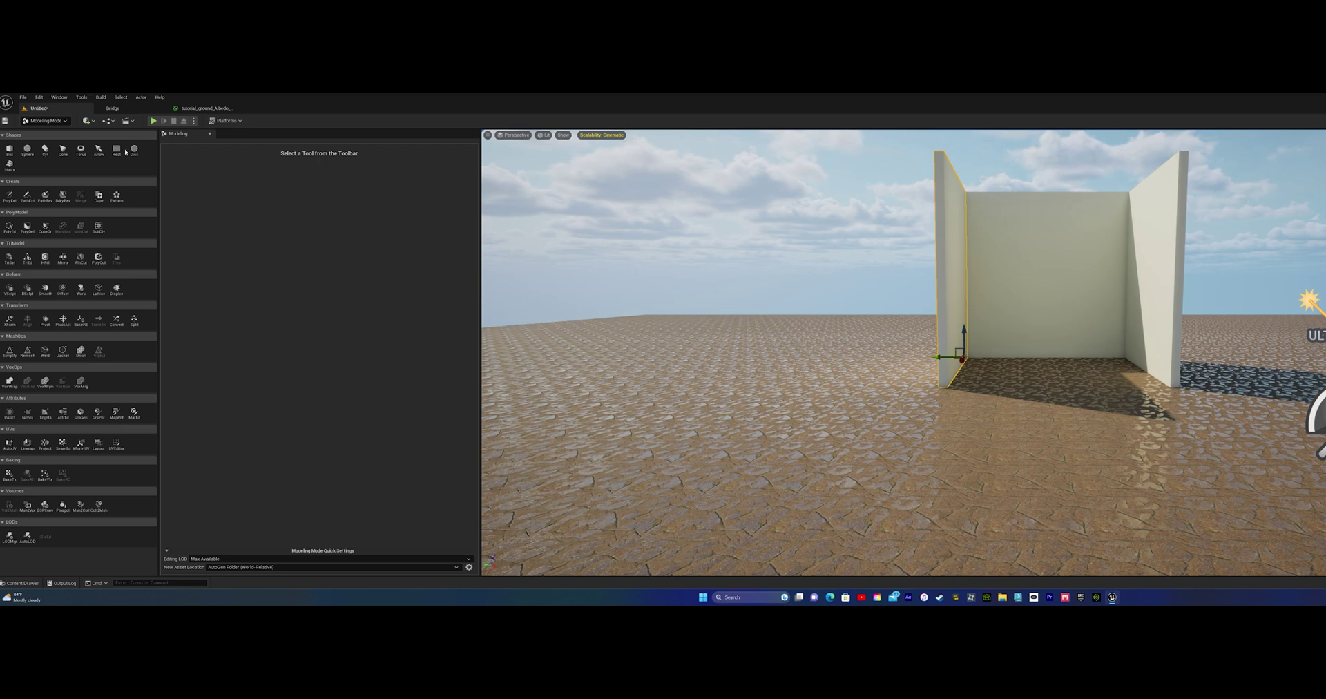
left_click(124, 150)
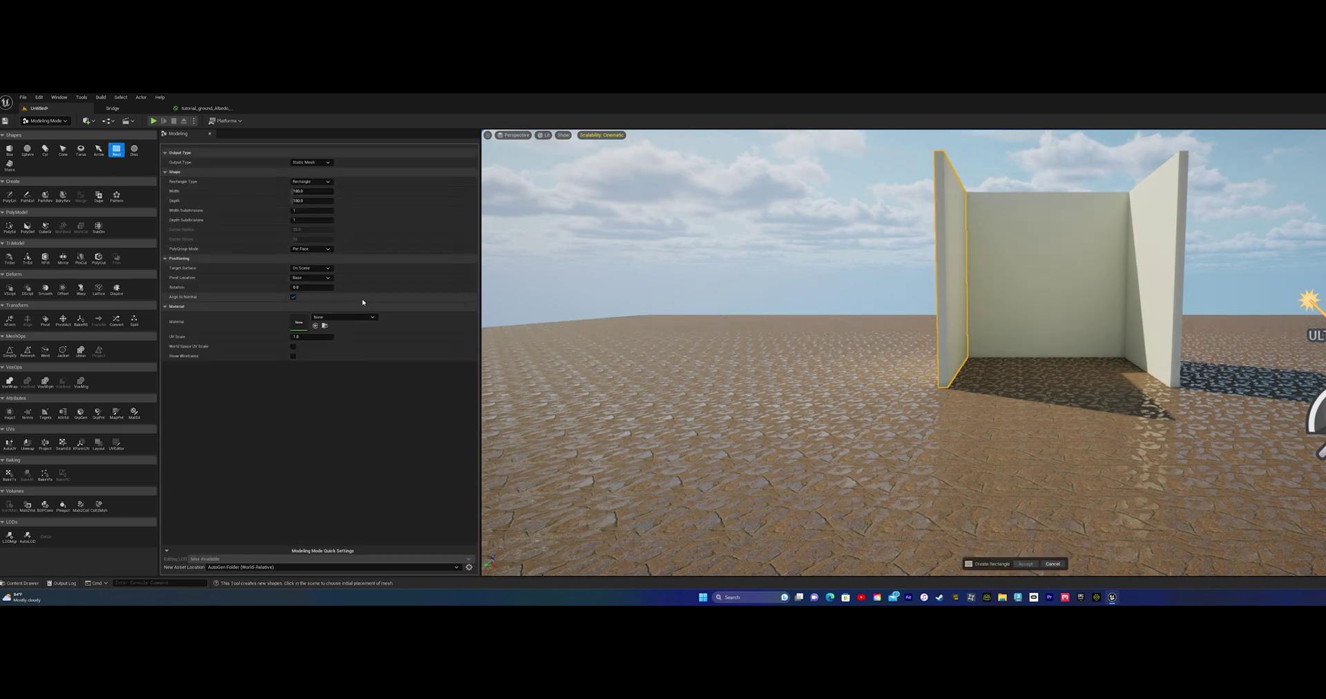
left_click(1036, 431)
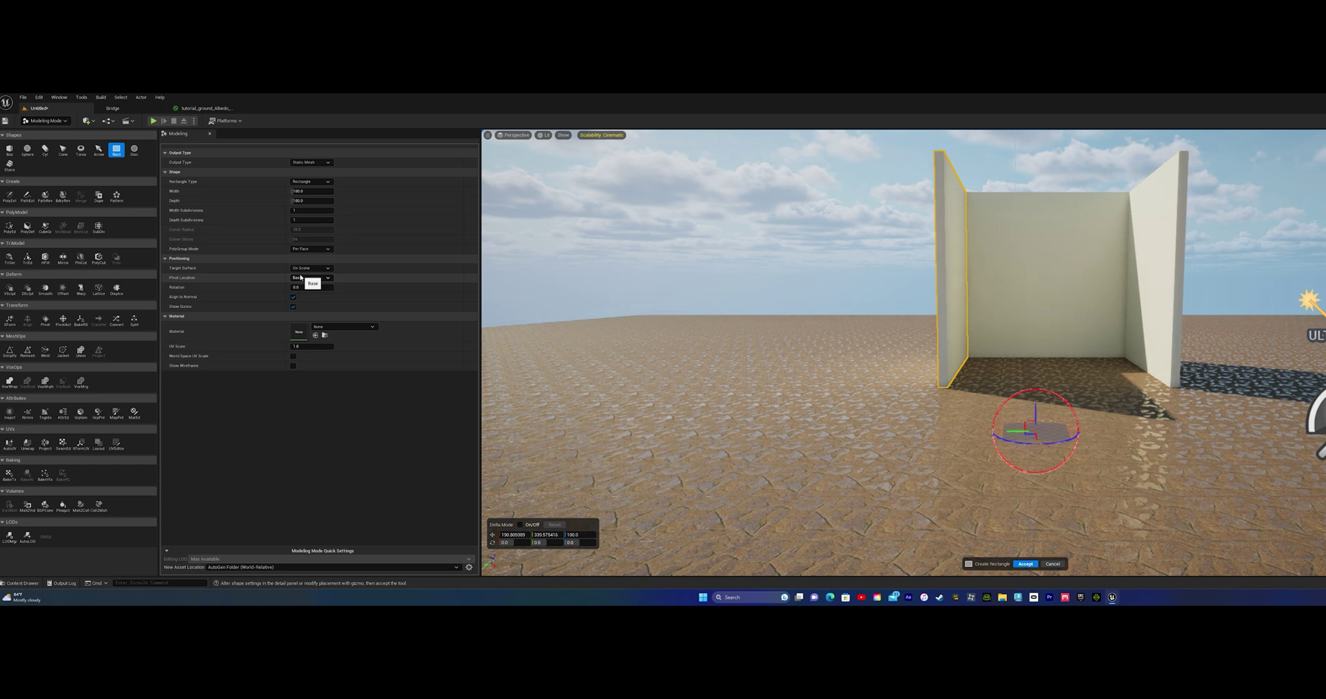
Set the rectangle's width and depth to 450 each and create the mesh
left_click(297, 192)
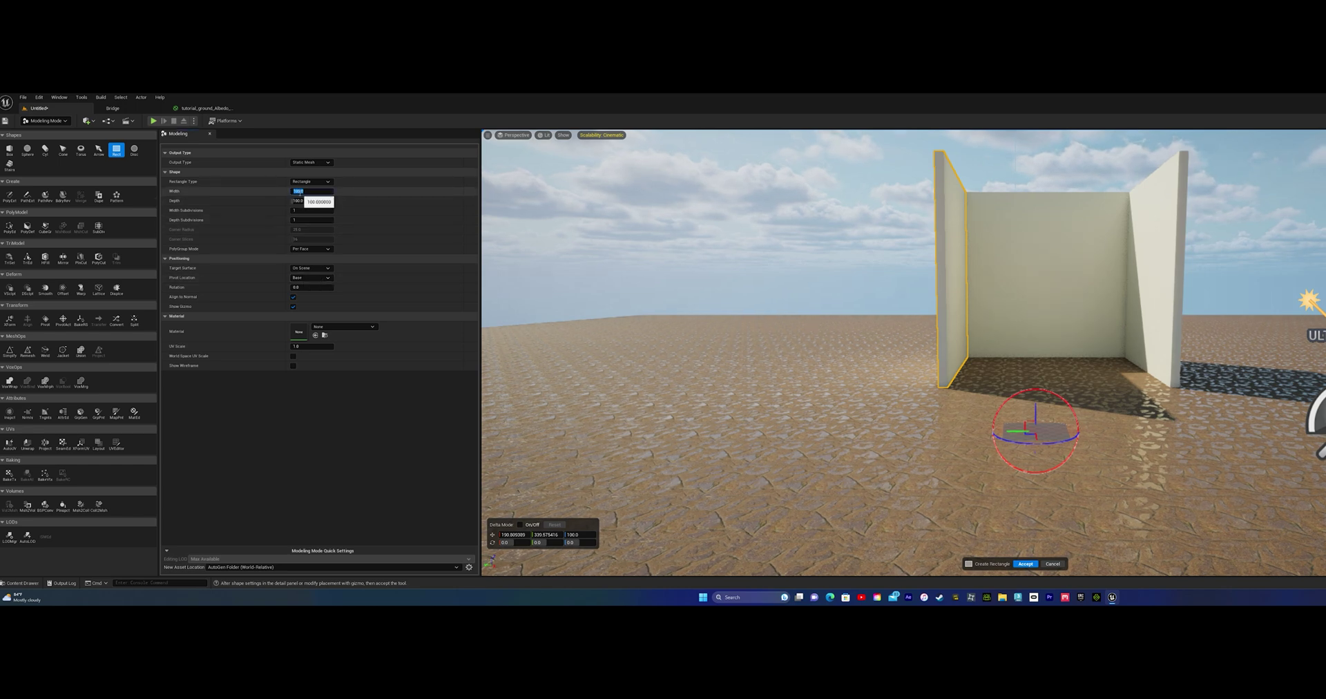
type("30")
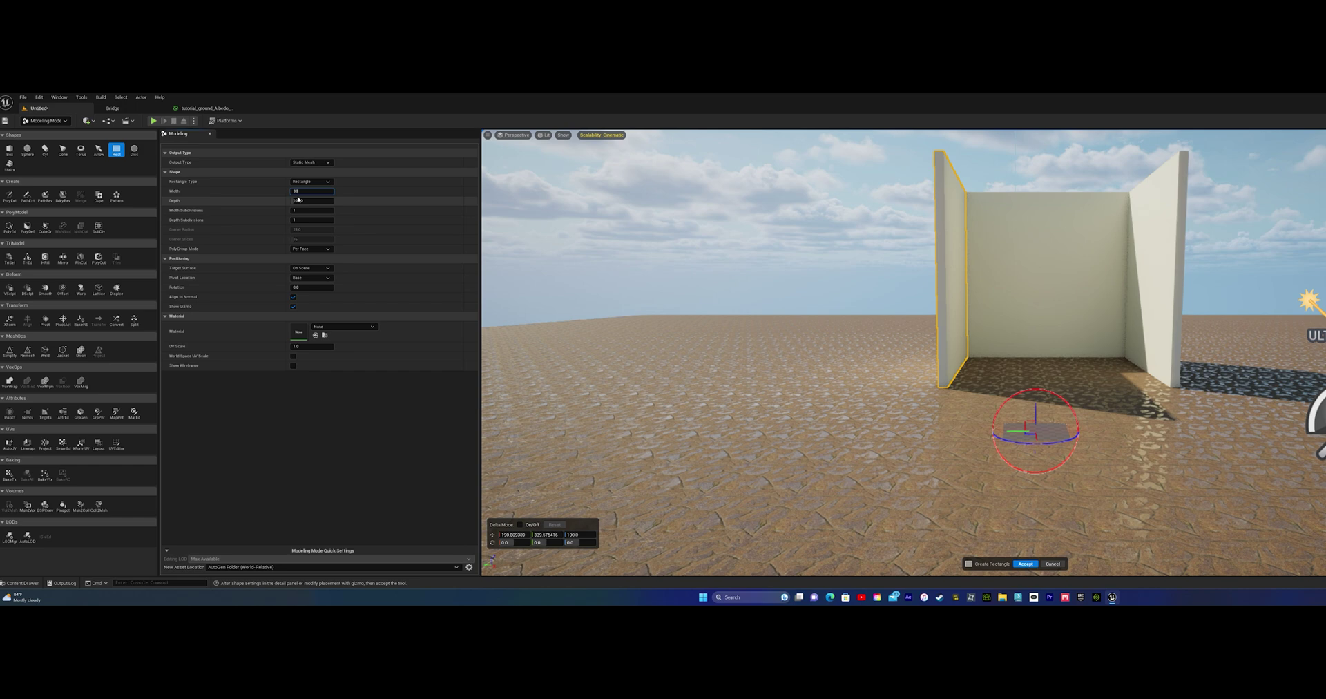
type("0")
key("Return")
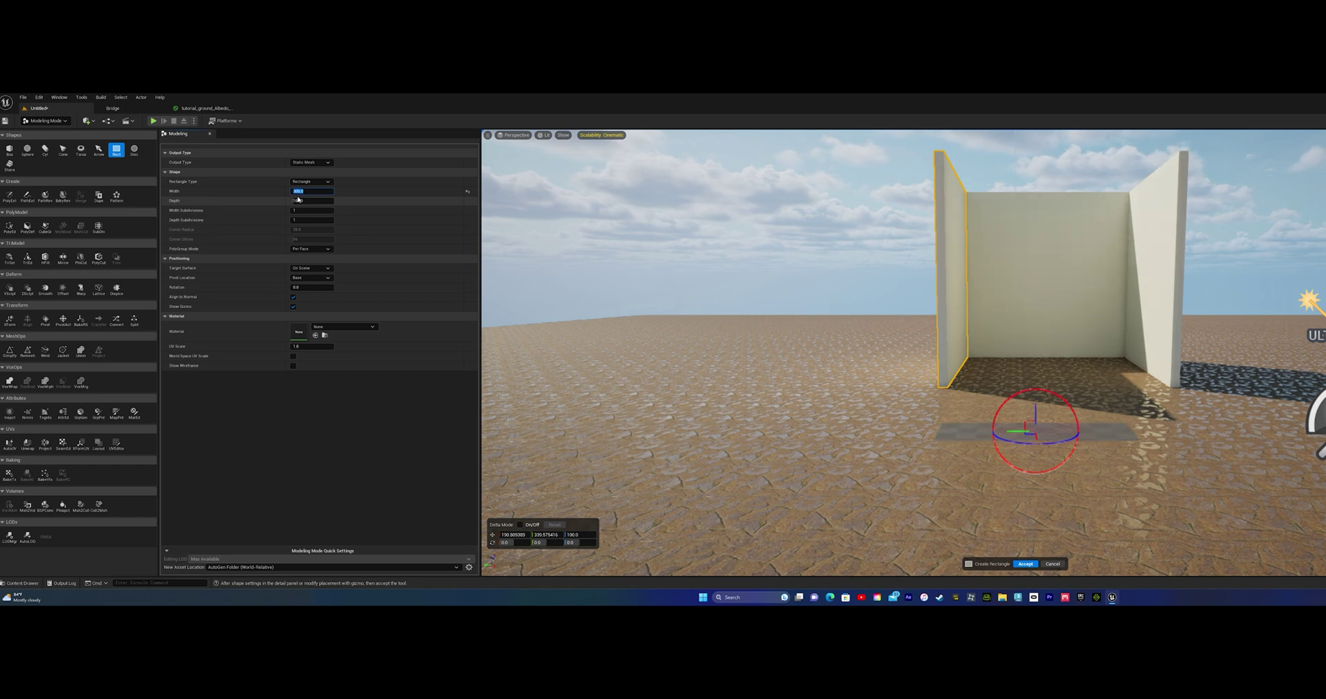
key("Return")
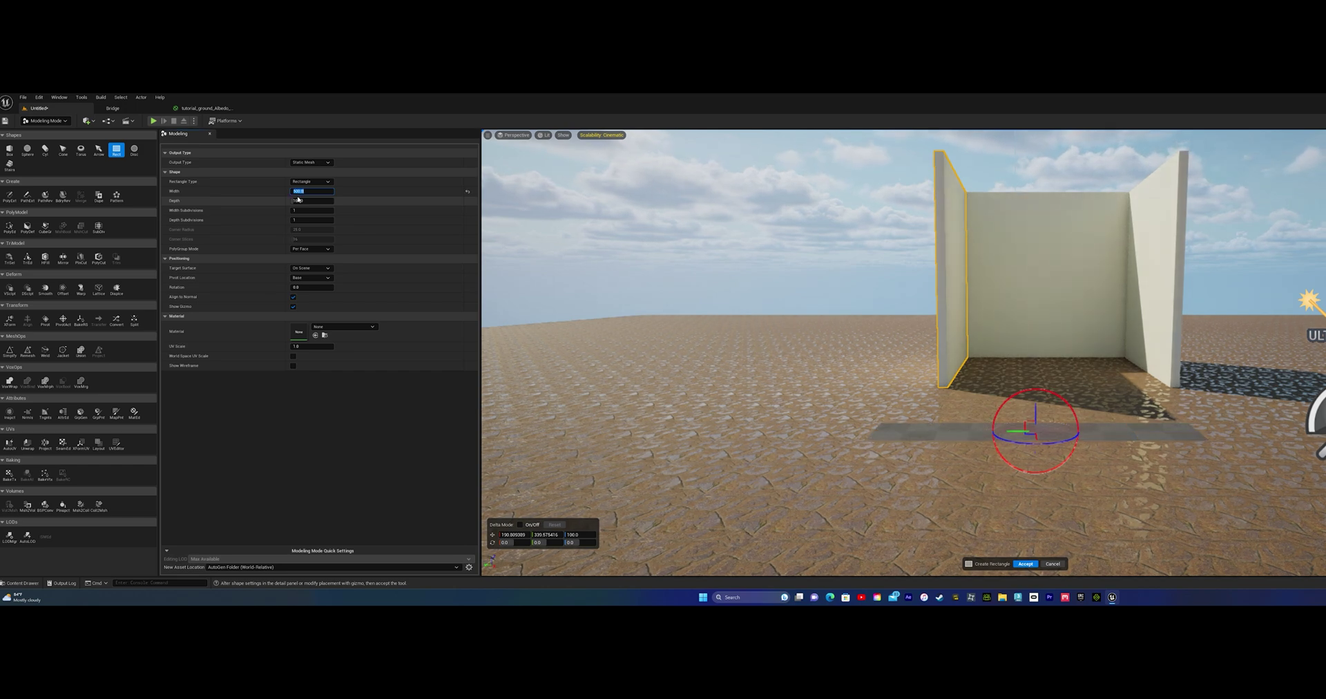
type("450")
key("Return")
left_click(299, 201)
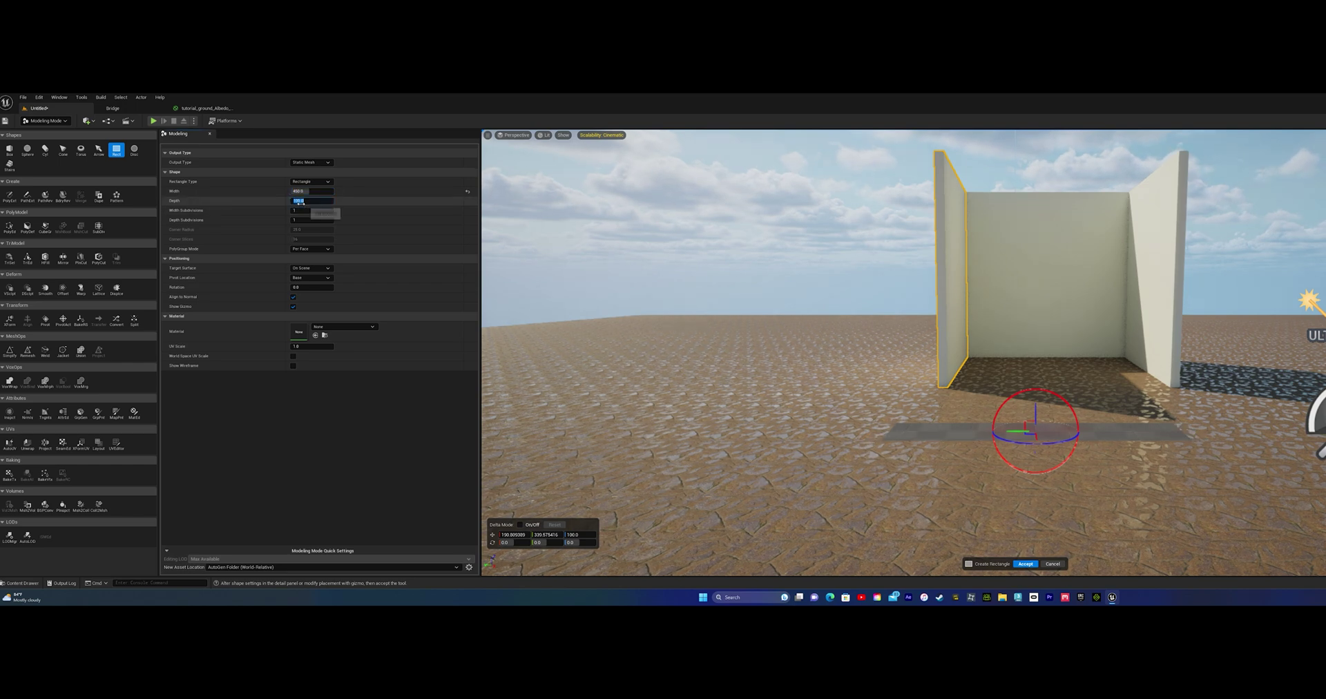
type("450")
key("Return")
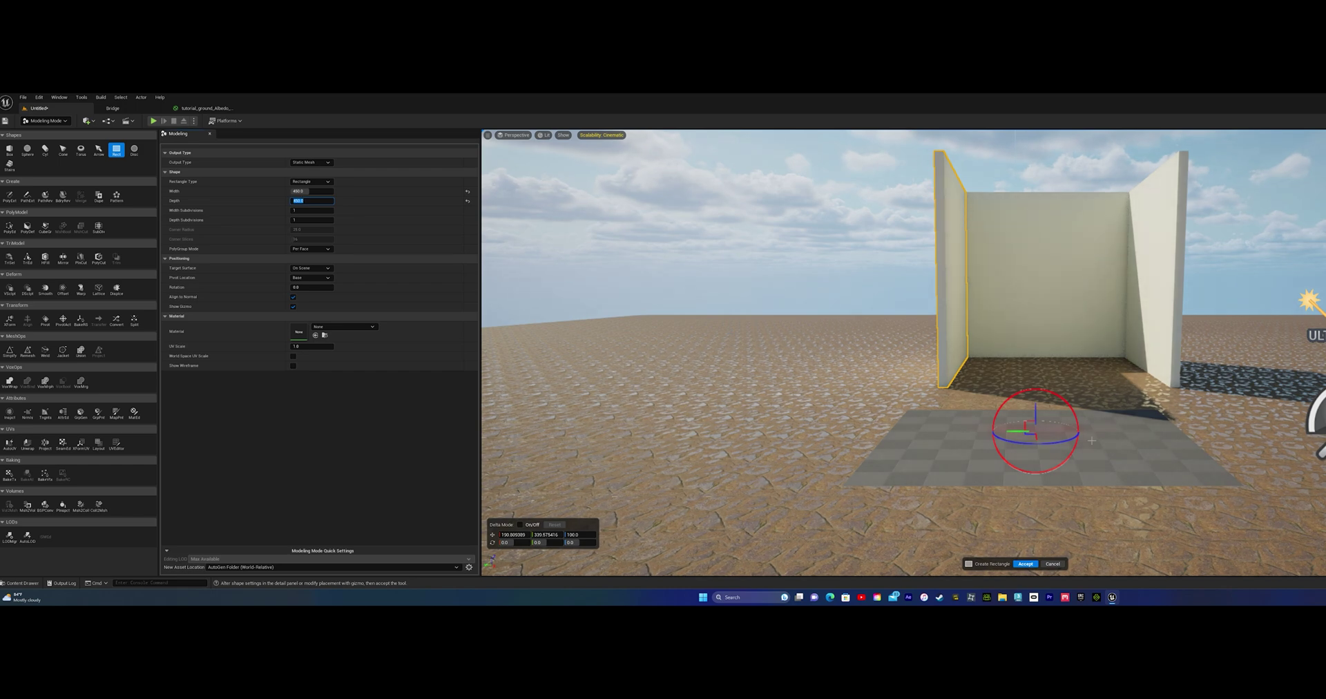
left_click(1026, 563)
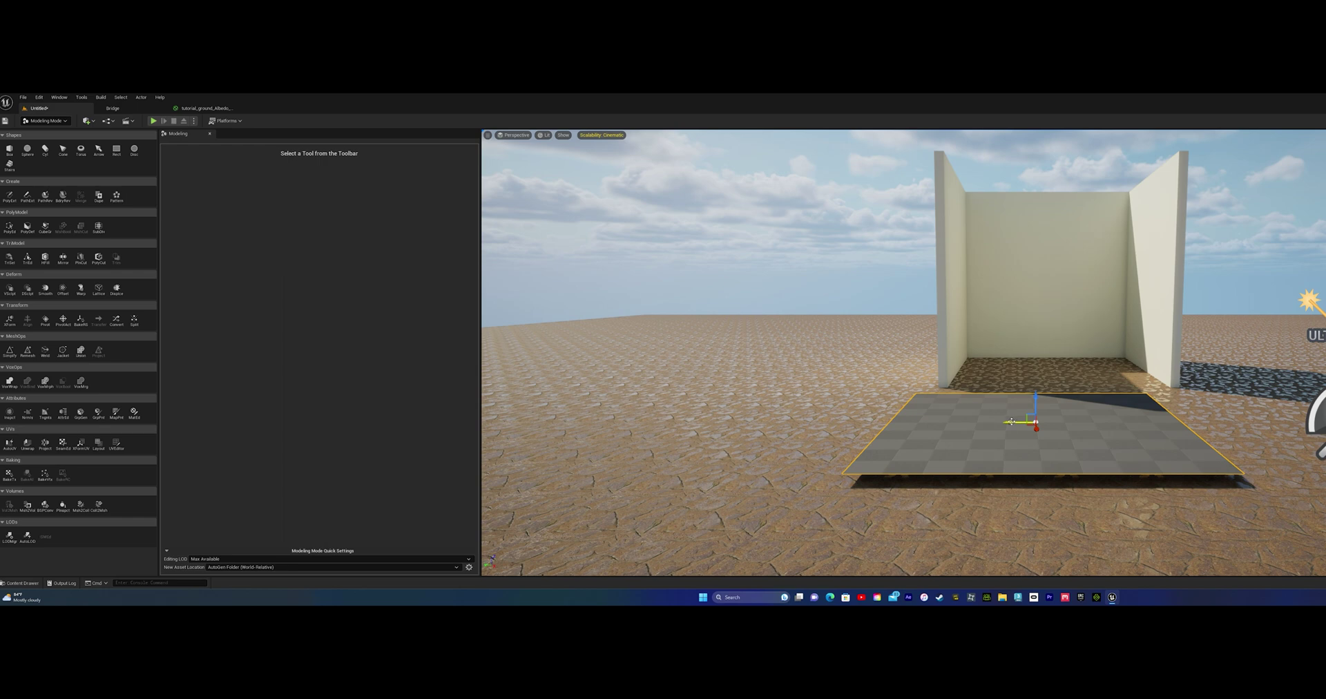
Shift the rectangle plane sideways toward the lit side wall and remesh it into a dense triangle grid
left_click_drag(1012, 421, 1048, 422)
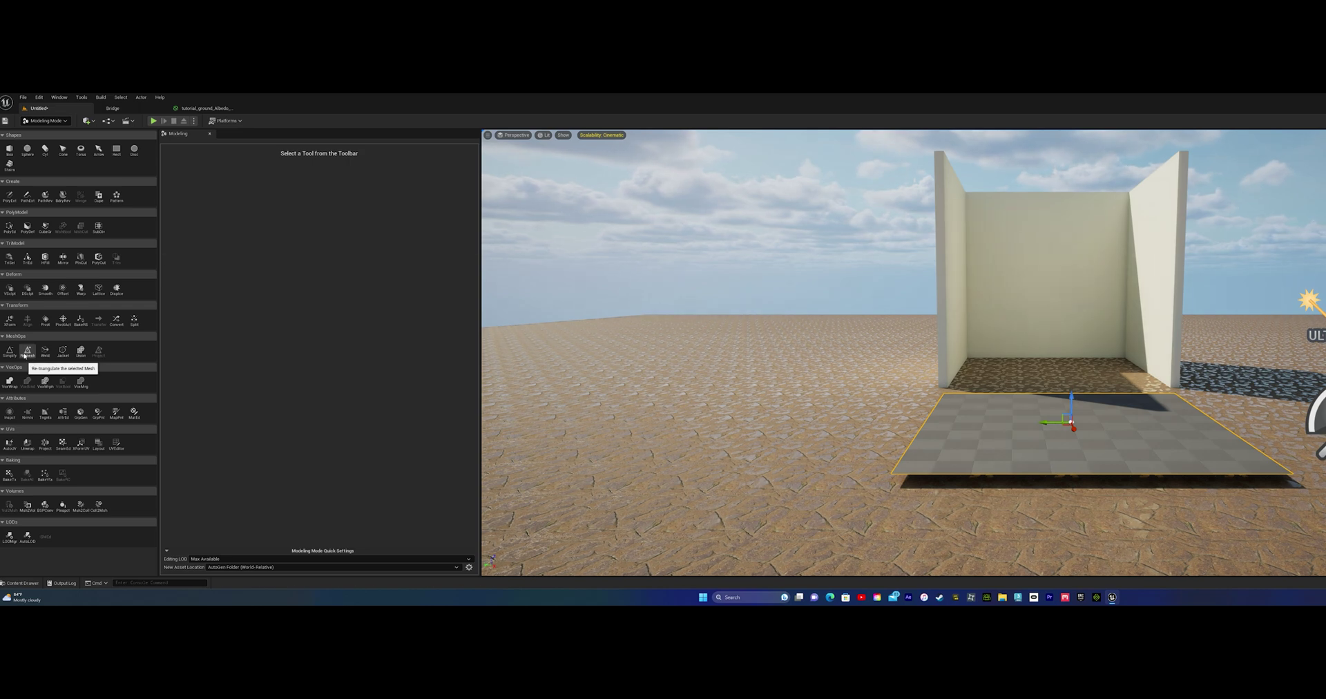
left_click(25, 353)
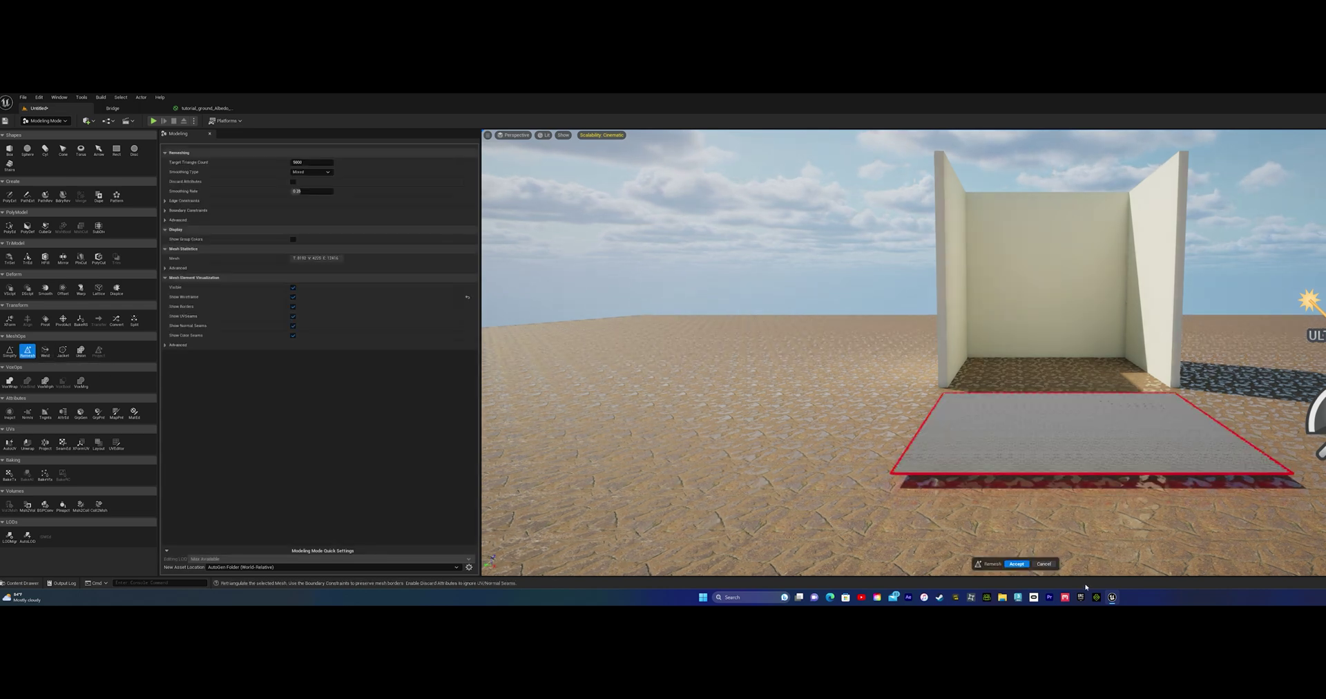
right_click_drag(1046, 477, 1046, 479)
key("w")
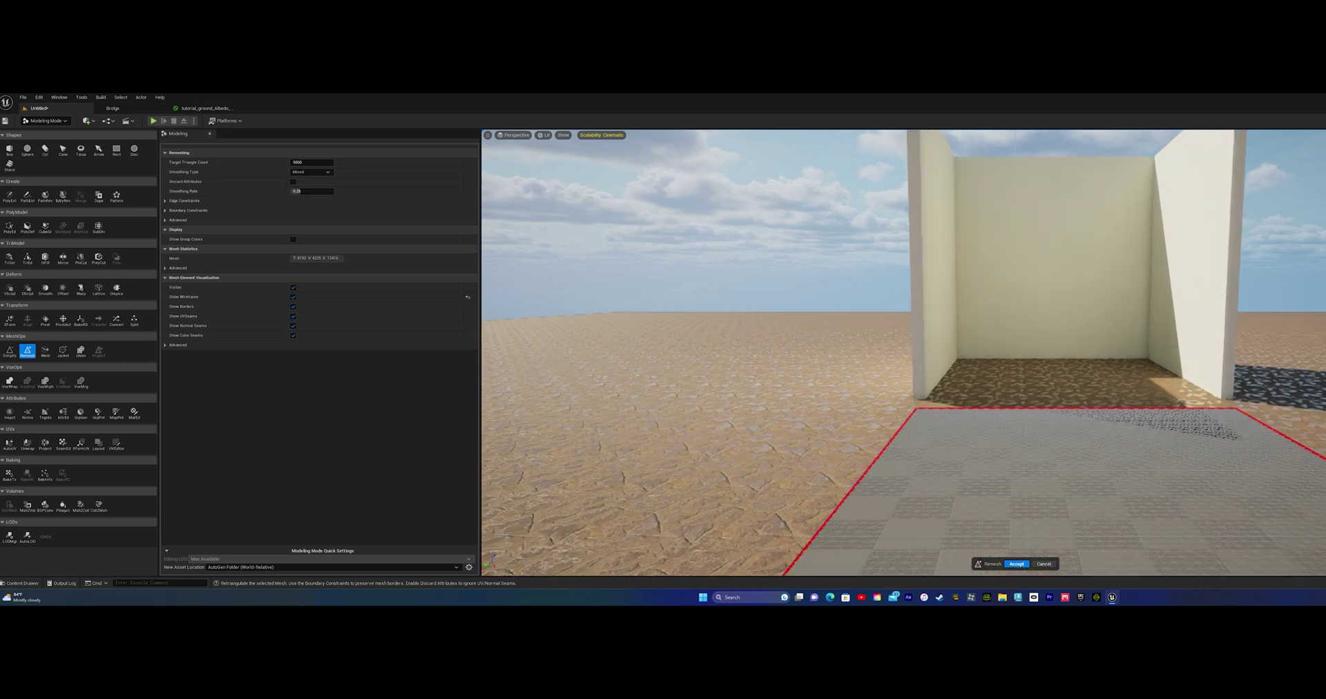
scroll(903, 353, "down", 2)
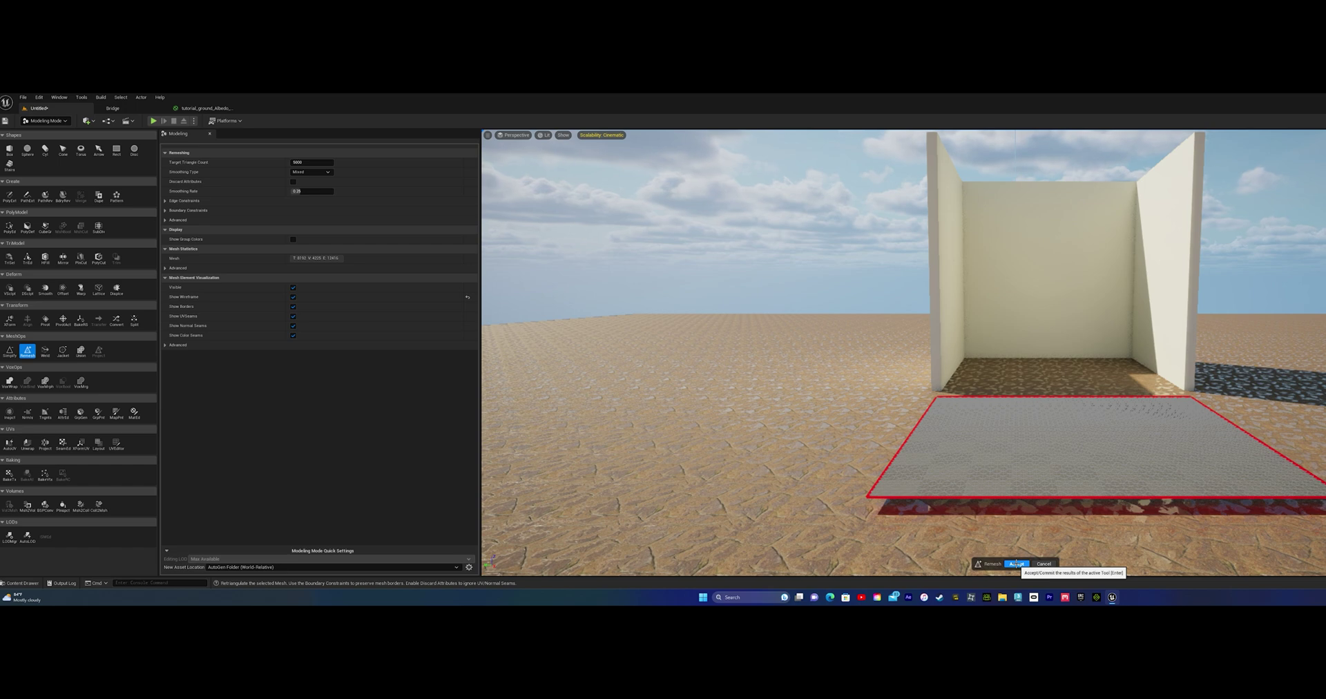
left_click(1016, 565)
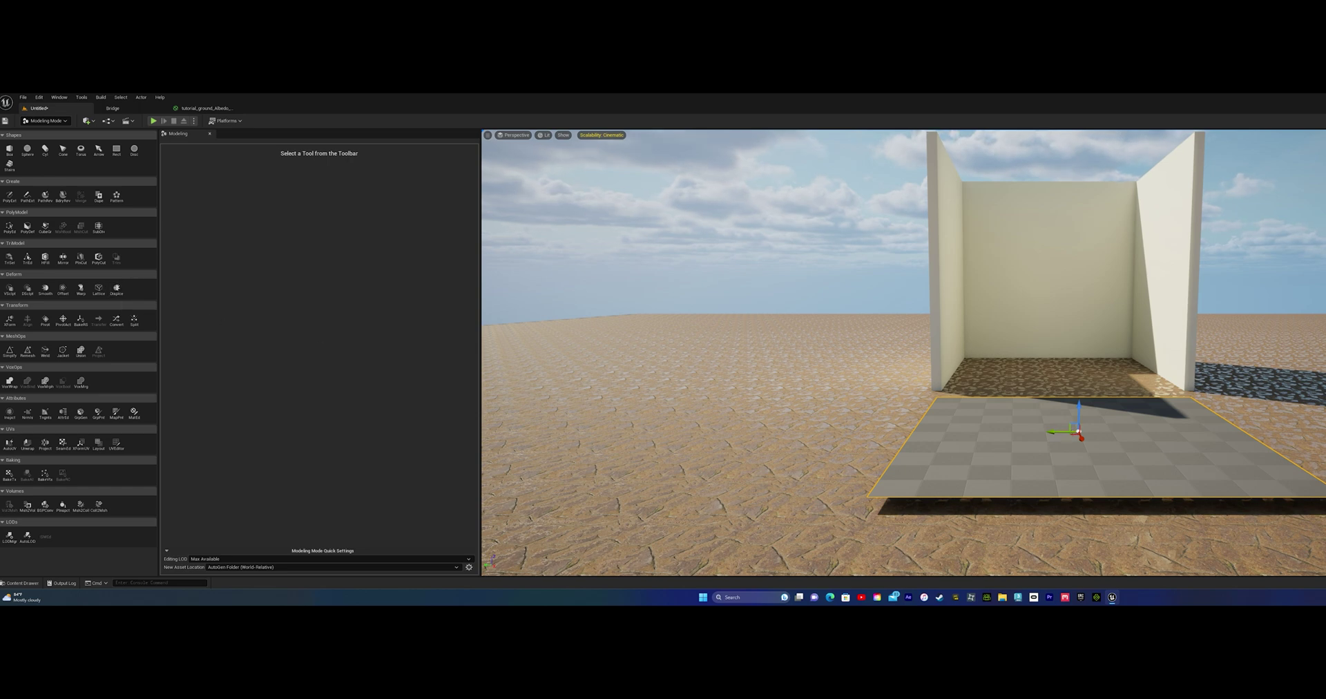
Find and open the quixel_mixer folder in the project's content
key("ctrl+space")
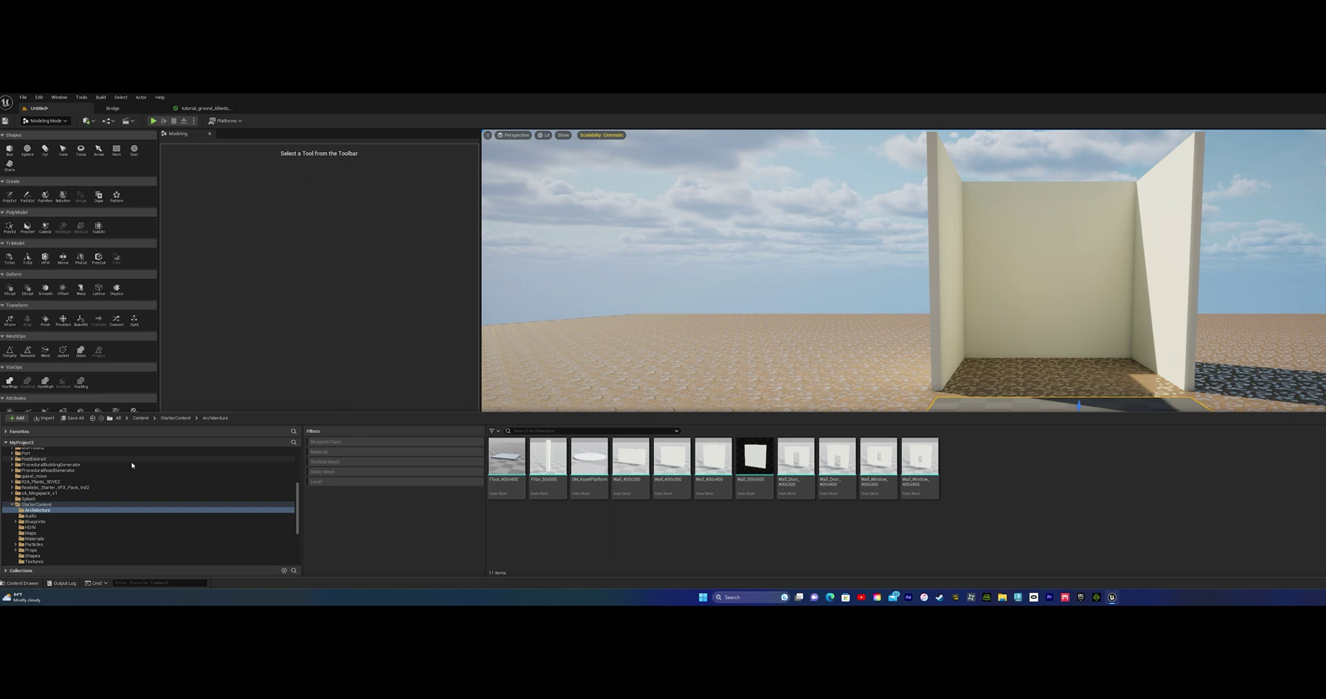
scroll(79, 513, "down", 3)
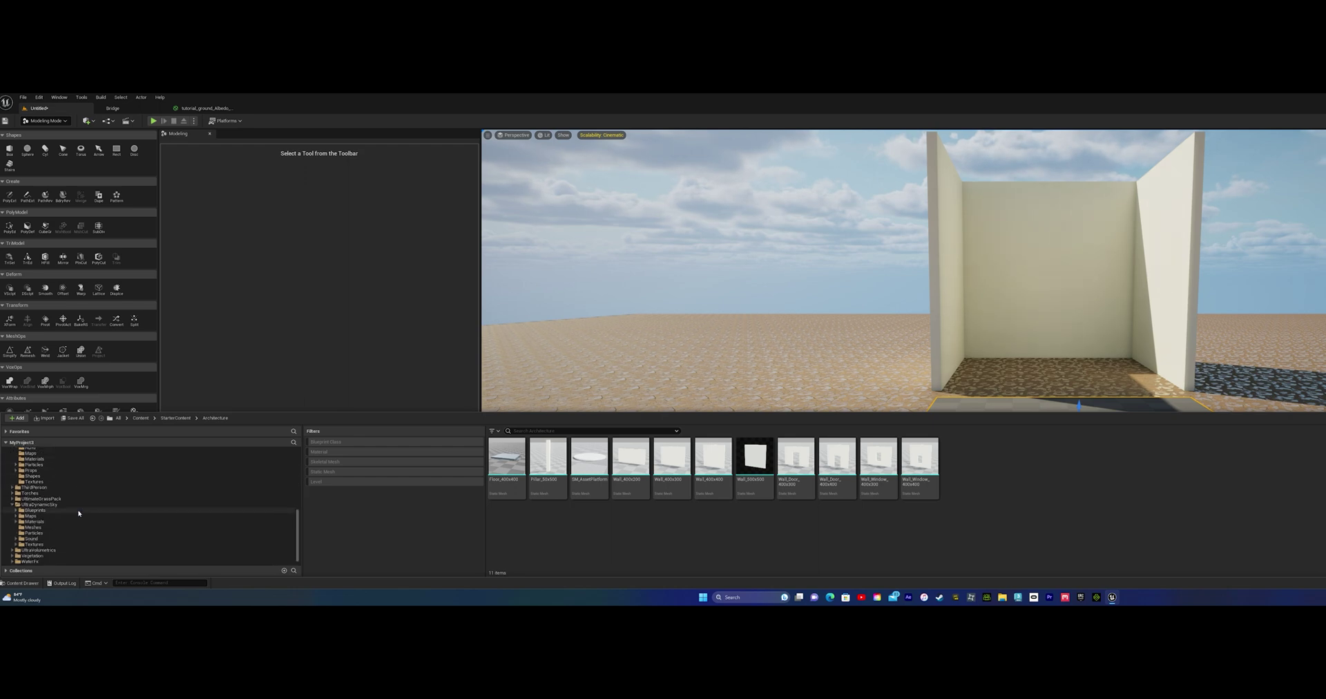
scroll(76, 548, "up", 3)
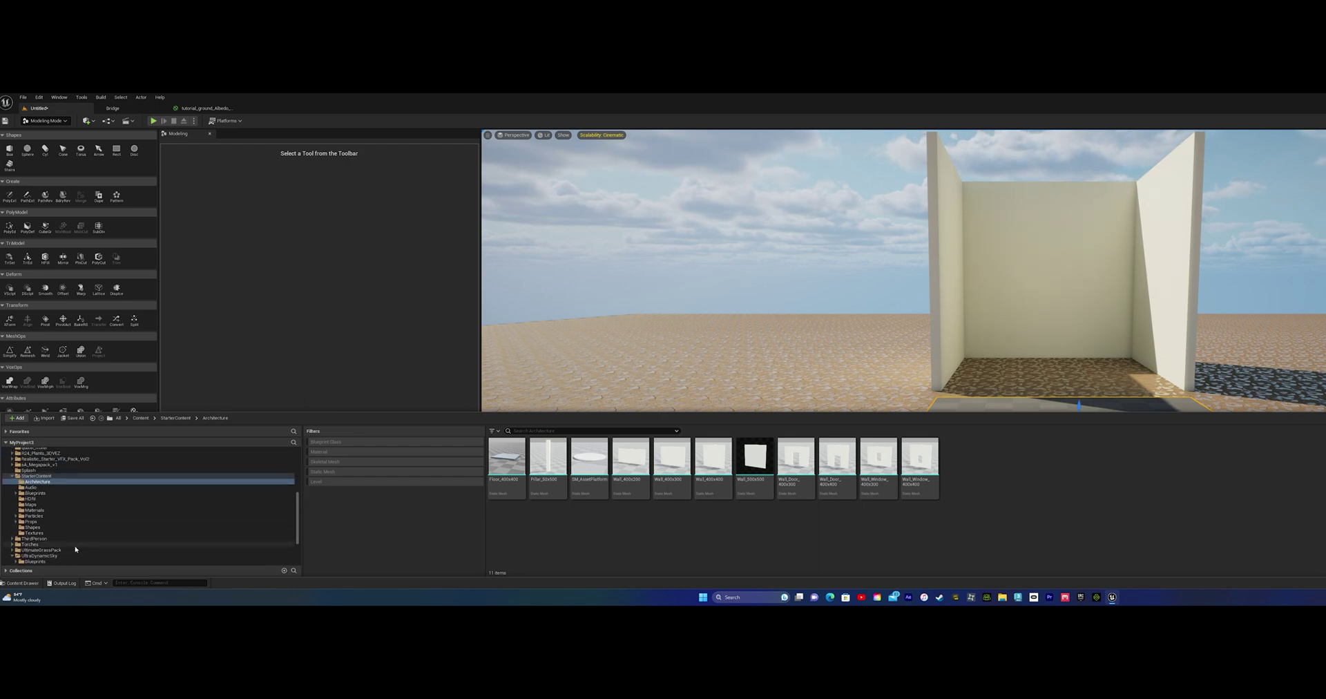
scroll(75, 549, "up", 3)
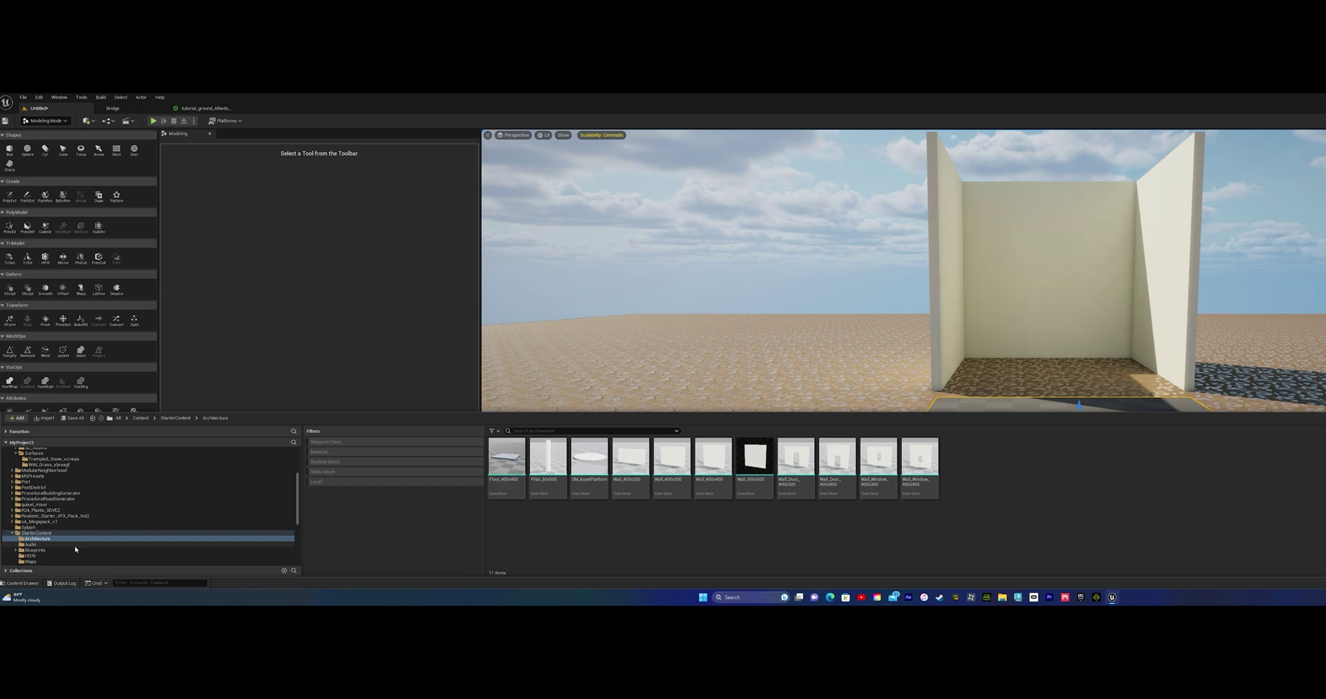
scroll(76, 549, "up", 2)
scroll(75, 549, "up", 2)
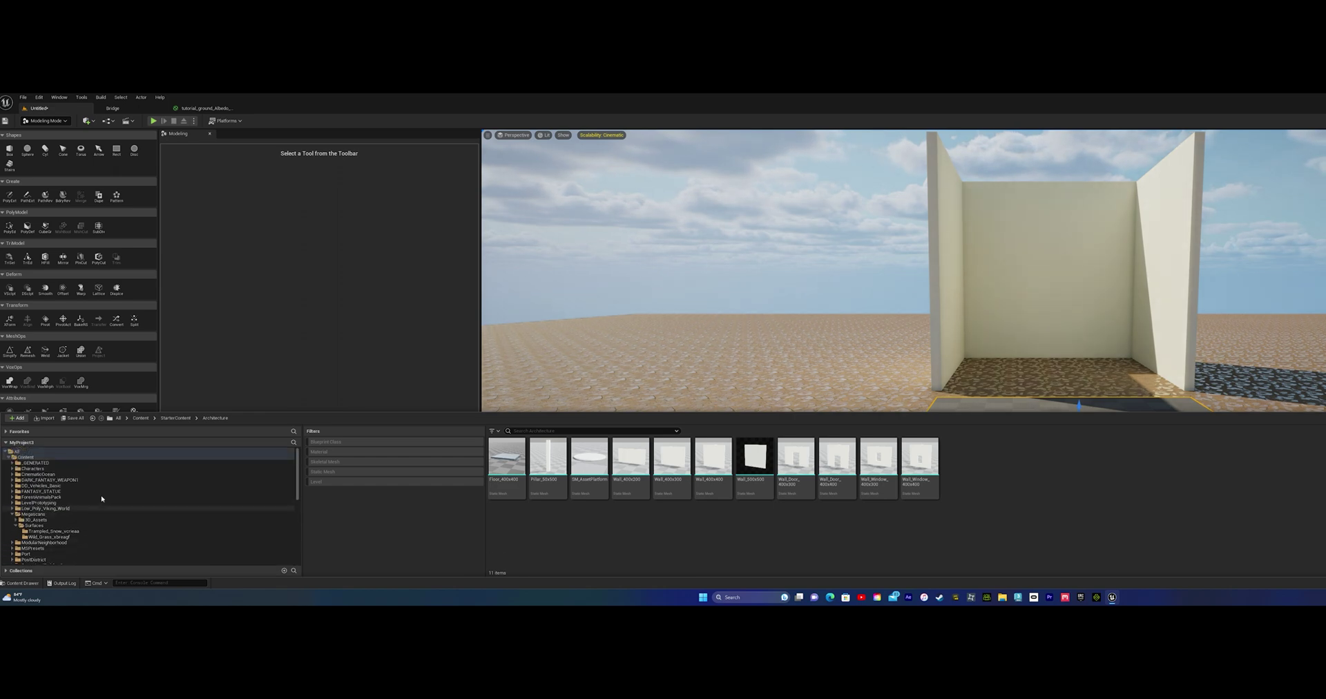
scroll(97, 503, "down", 1)
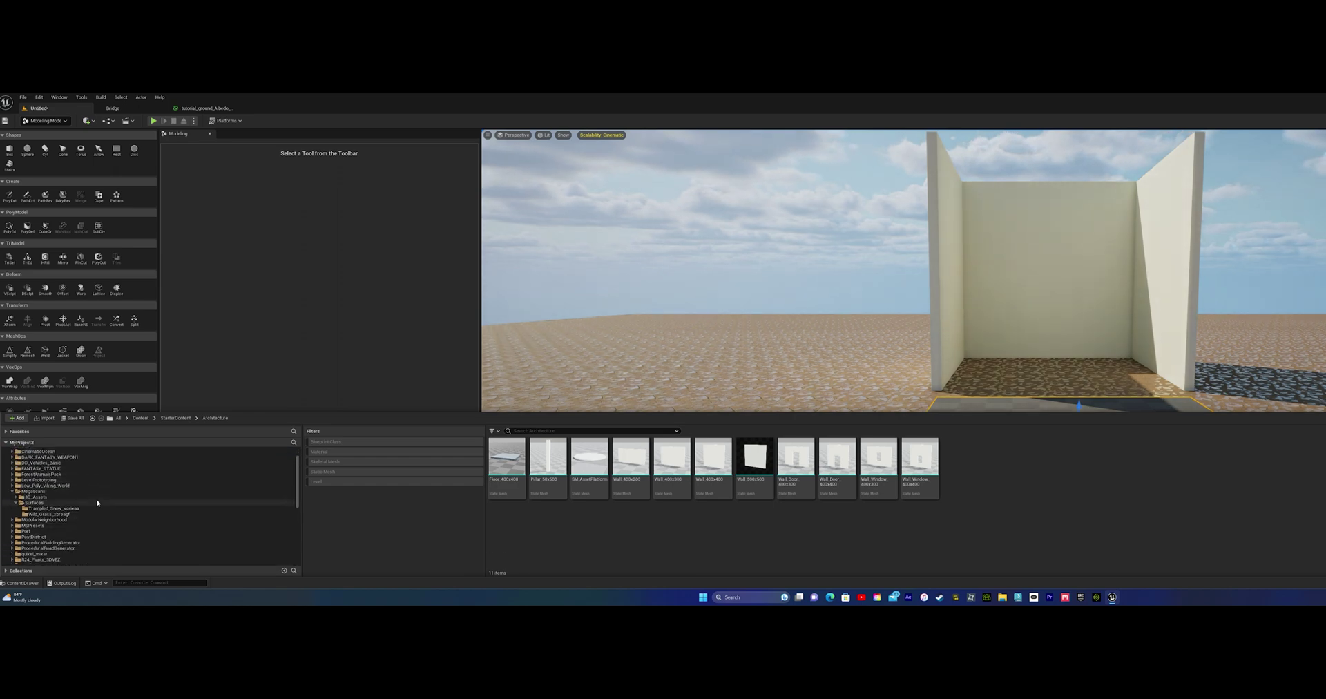
scroll(97, 502, "down", 1)
left_click(42, 532)
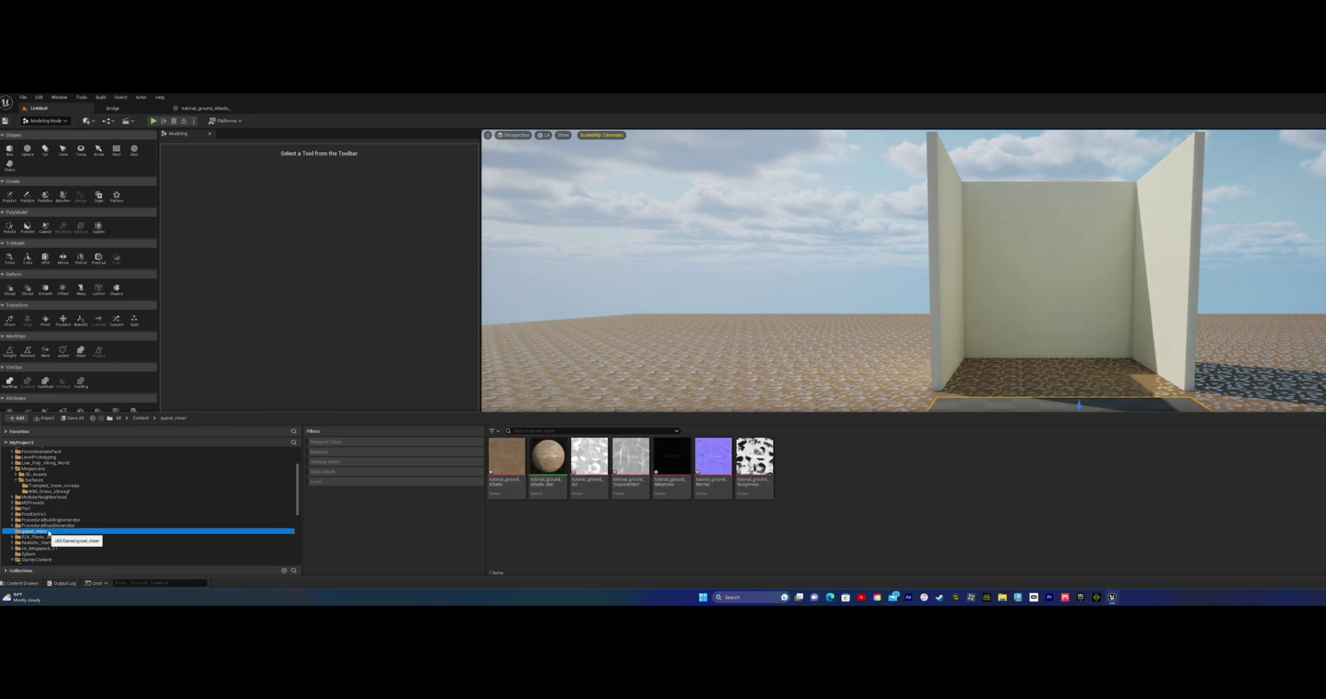
Apply the tutorial ground material from the quixel_mixer folder to the rectangle plane in front of the enclosure
right_click(549, 457)
key("Escape")
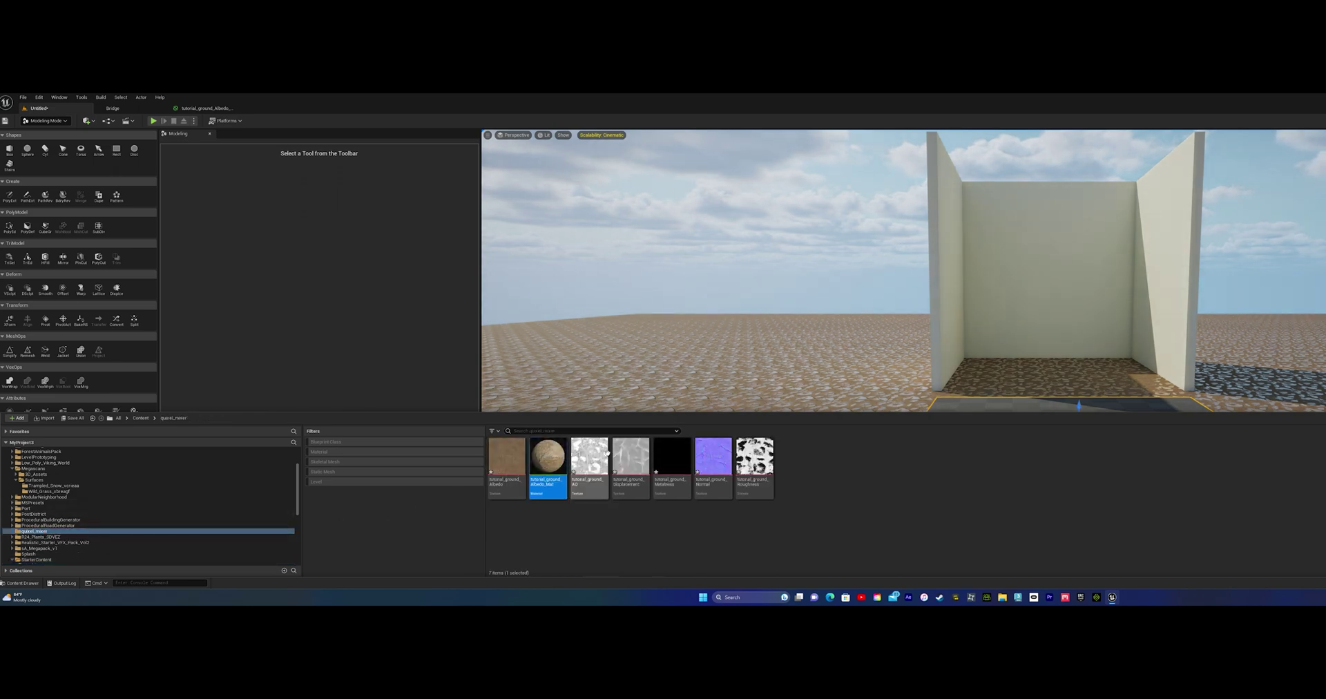
left_click_drag(833, 416, 971, 449)
right_click(833, 432)
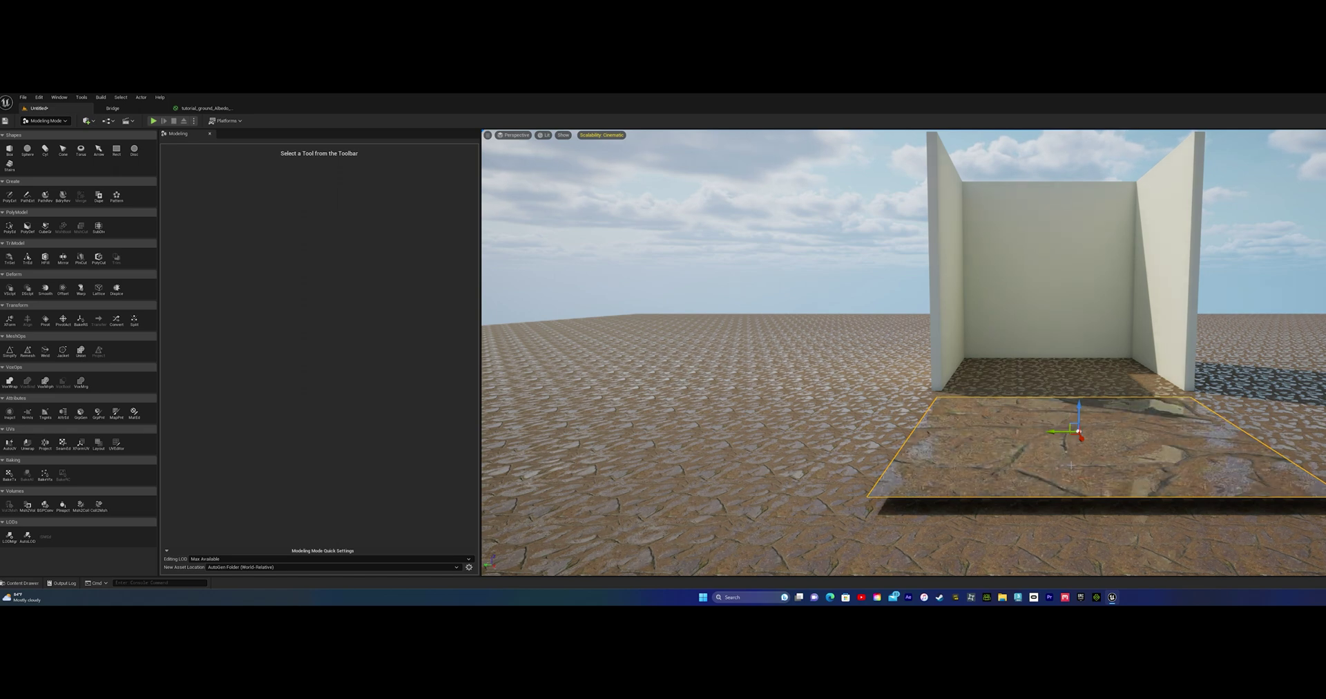
scroll(1071, 467, "up", 2)
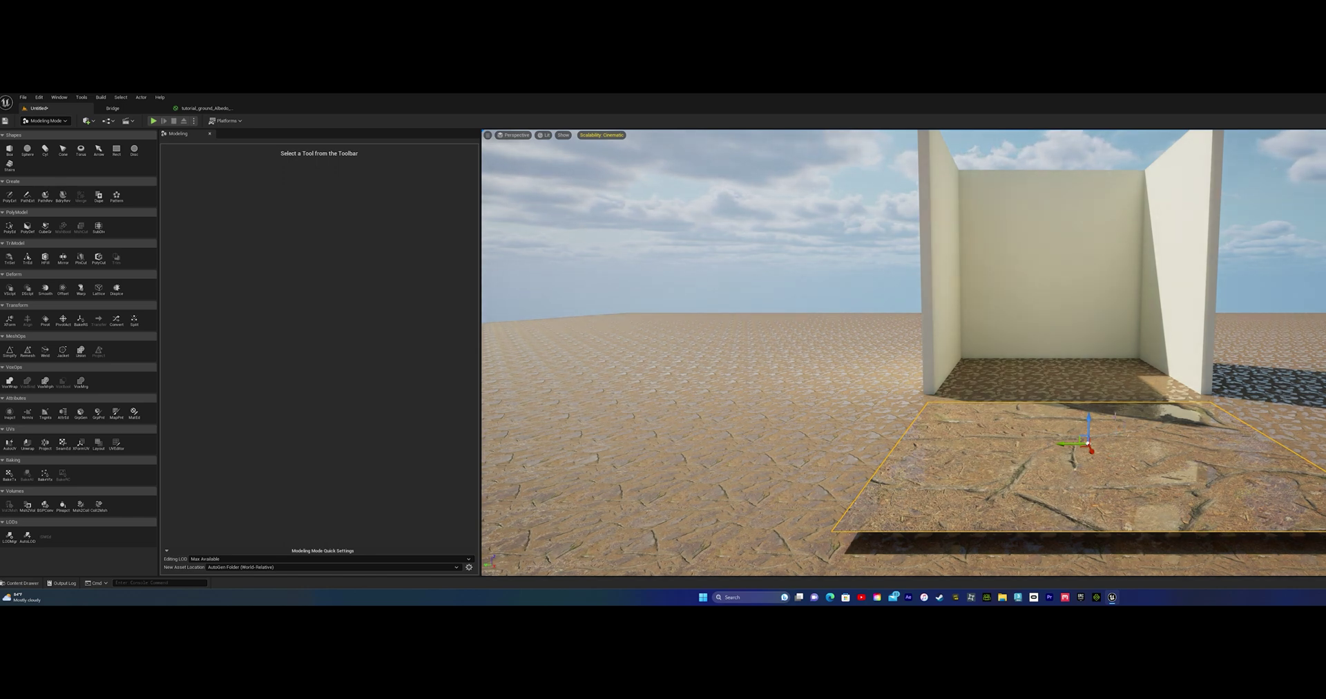
Nudge the textured plane slightly and remesh it once more with the current remeshing settings
mouse_move(1088, 416)
left_mouse_down()
mouse_move(1083, 379)
mouse_move(1083, 442)
mouse_move(1099, 419)
left_mouse_up()
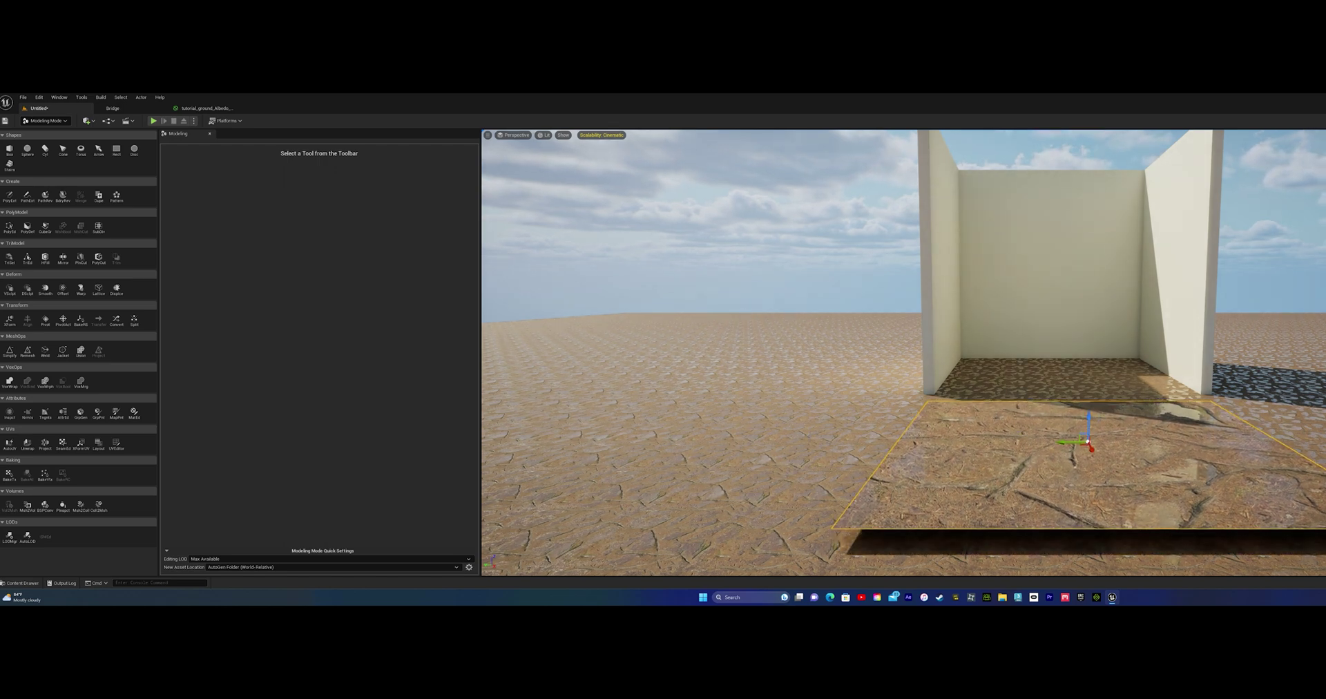
left_click(27, 351)
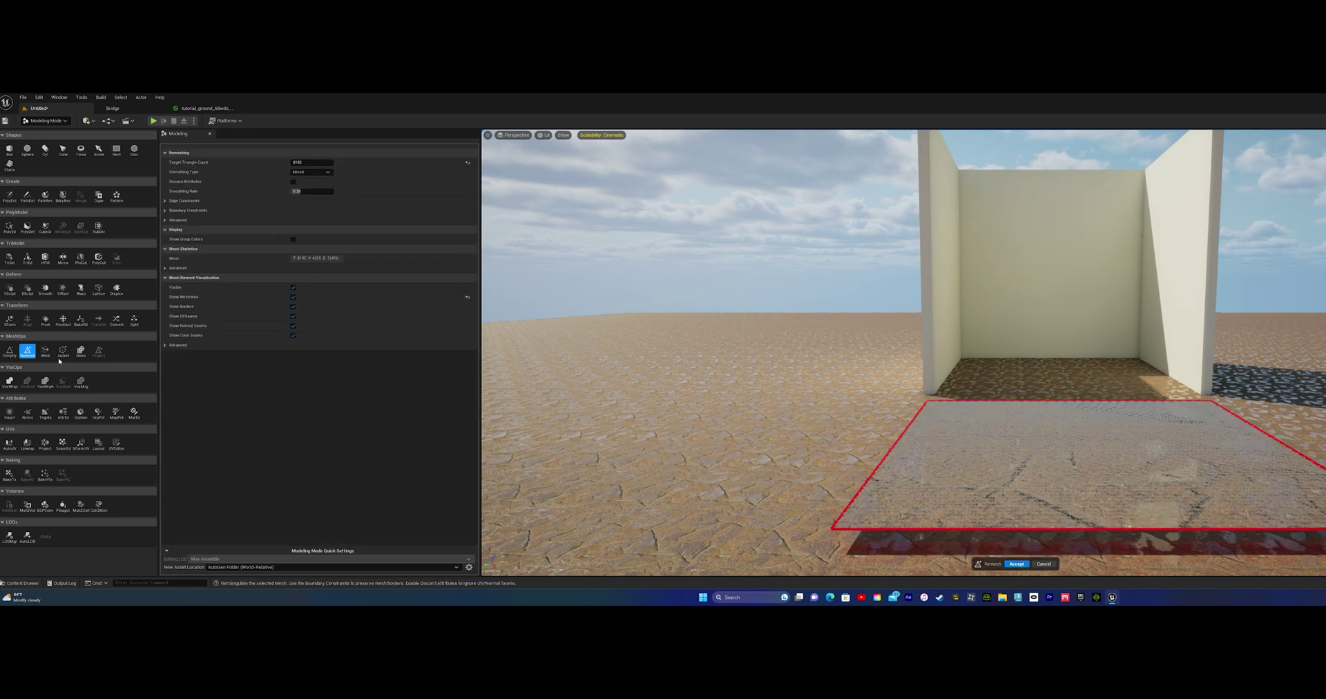
left_click(1016, 564)
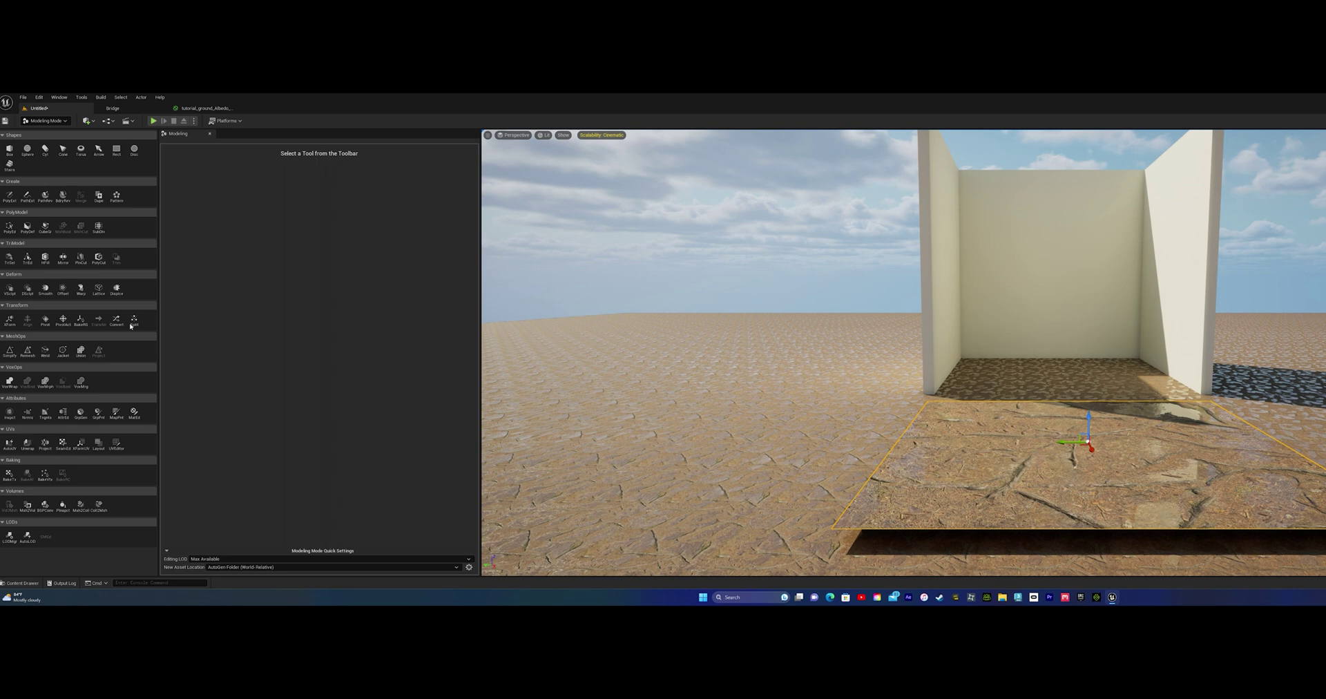
Start displacing the plane with a Texture2D Map, using the tutorial ground Displacement texture as its displacement map
left_click(117, 289)
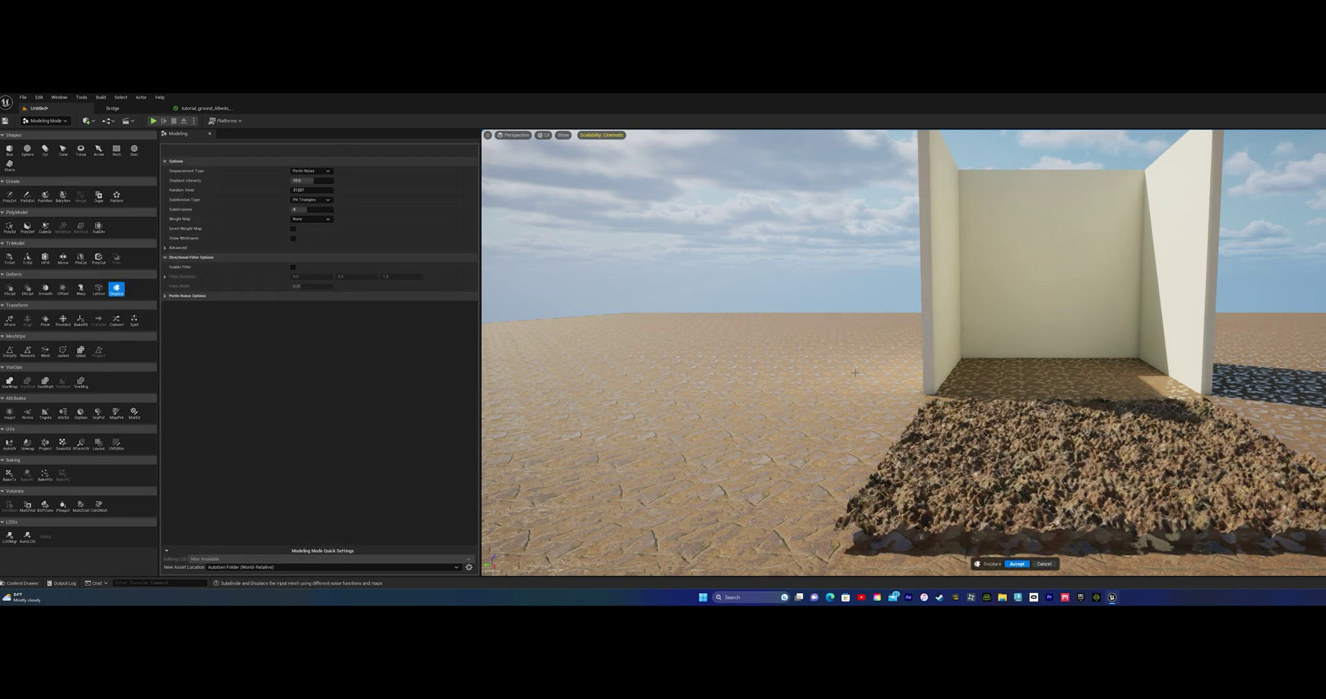
left_click(310, 171)
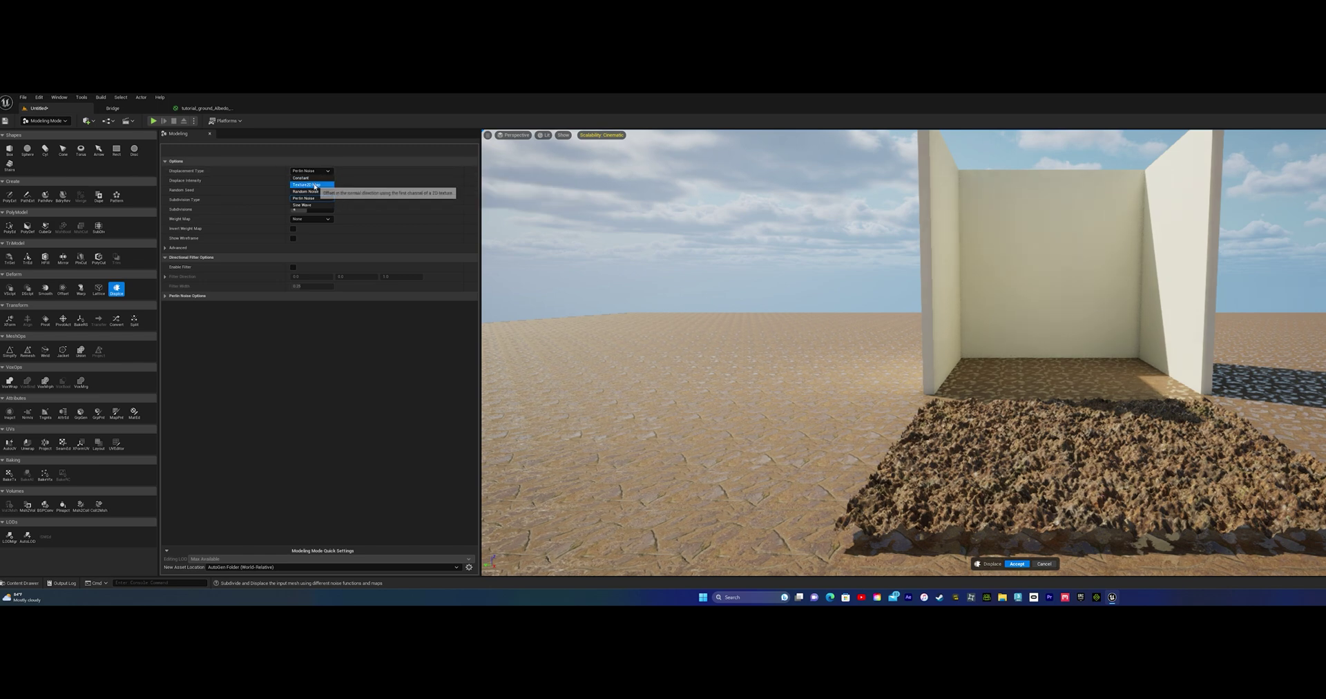
left_click(315, 185)
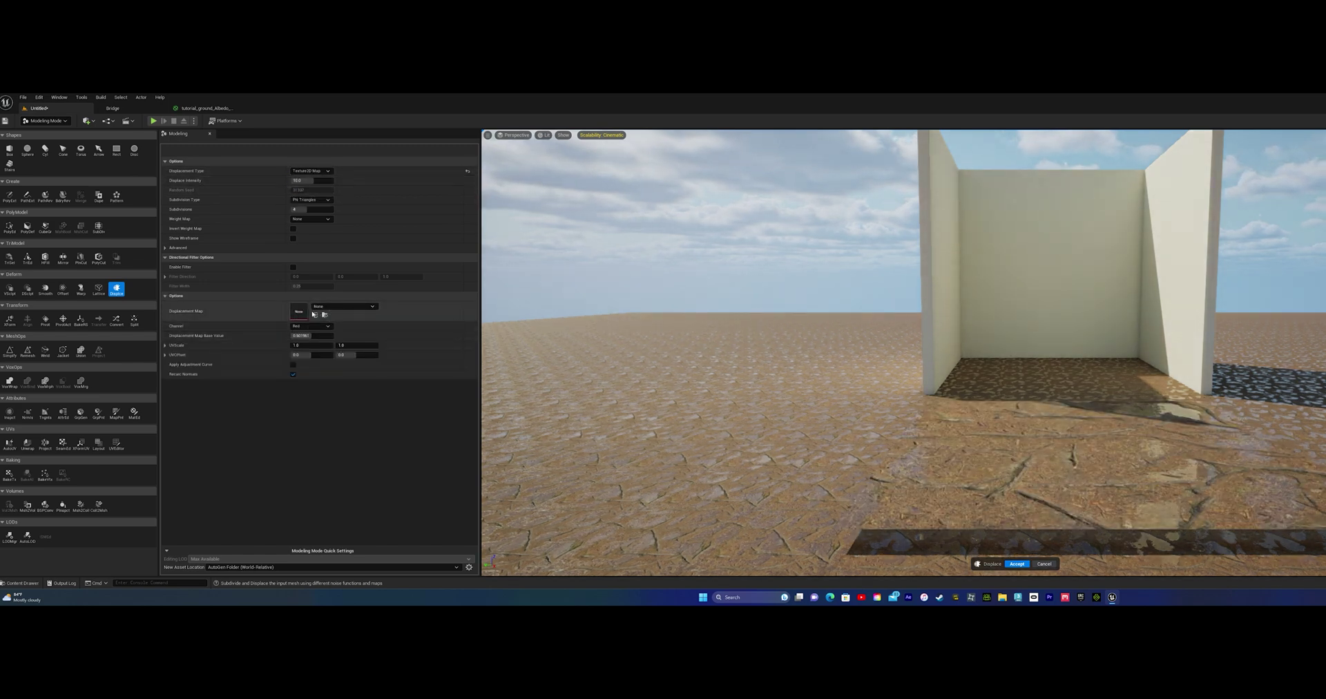
left_click(21, 583)
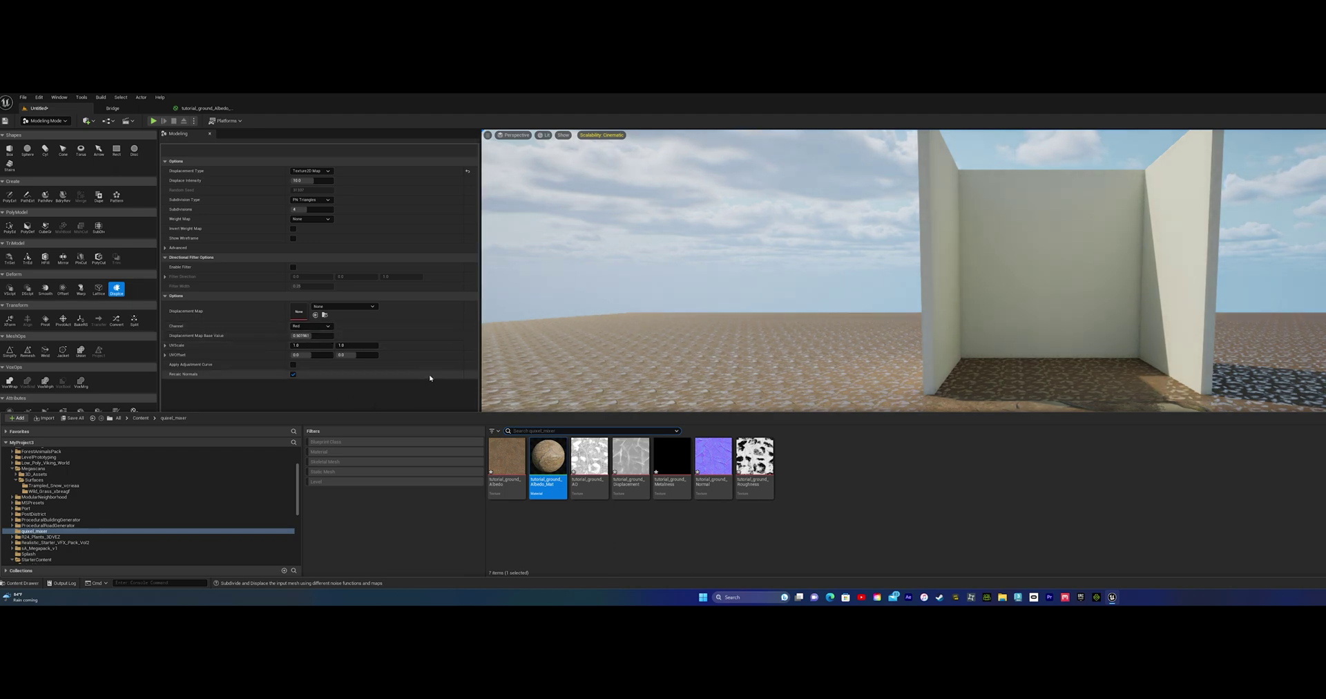
left_click_drag(619, 478, 306, 316)
left_click(392, 374)
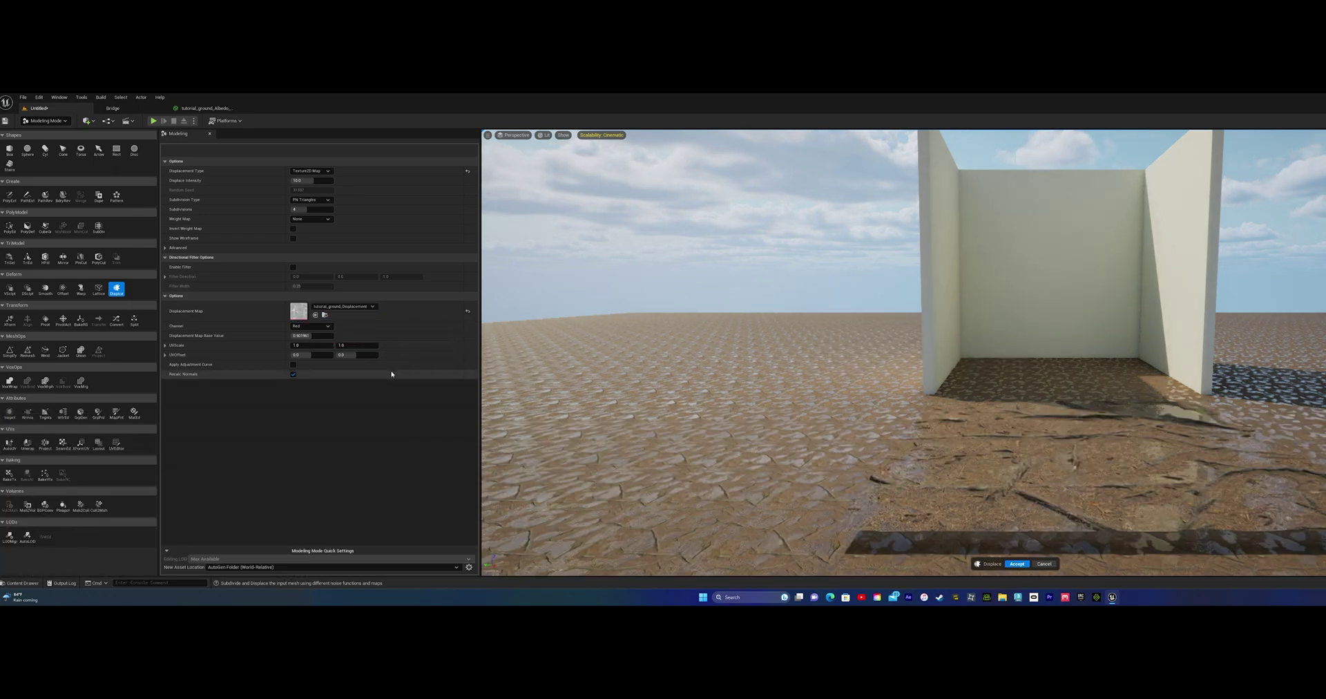
Raise the Displace Intensity slightly to deepen the relief of the plane's surface
scroll(1135, 454, "up", 4)
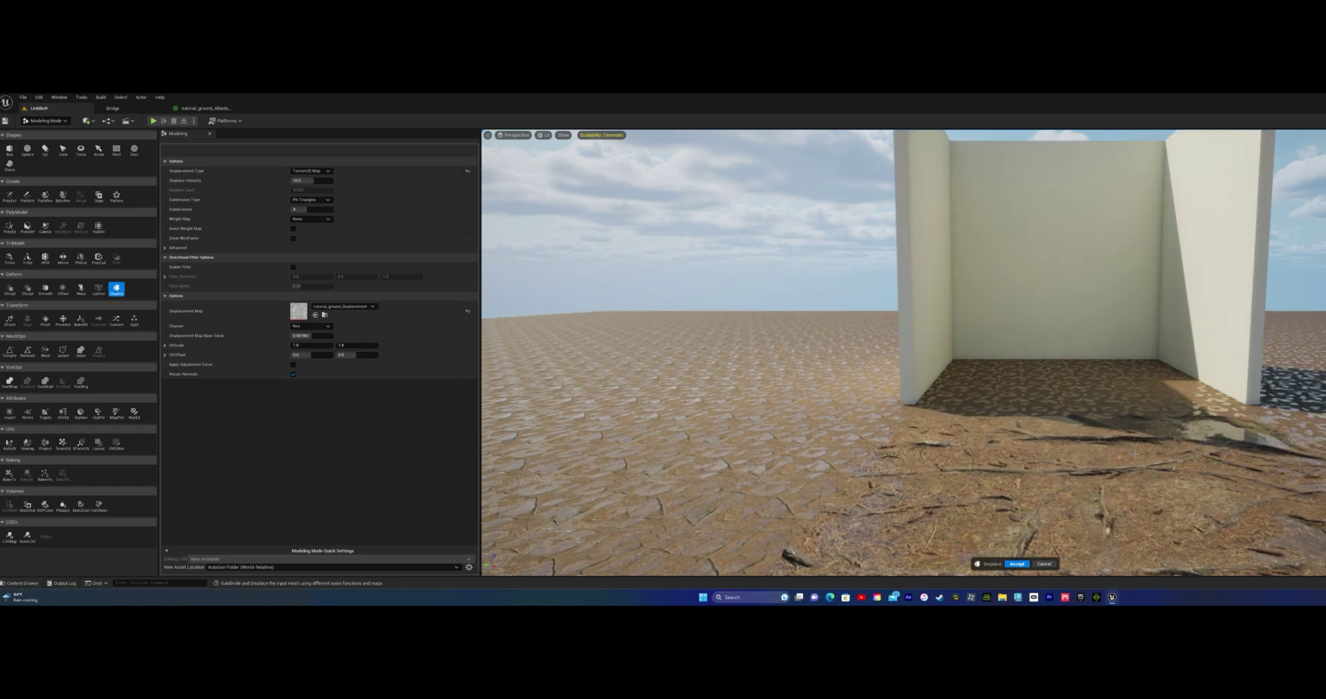
right_click_drag(903, 352, 981, 338)
key("w")
key("w")
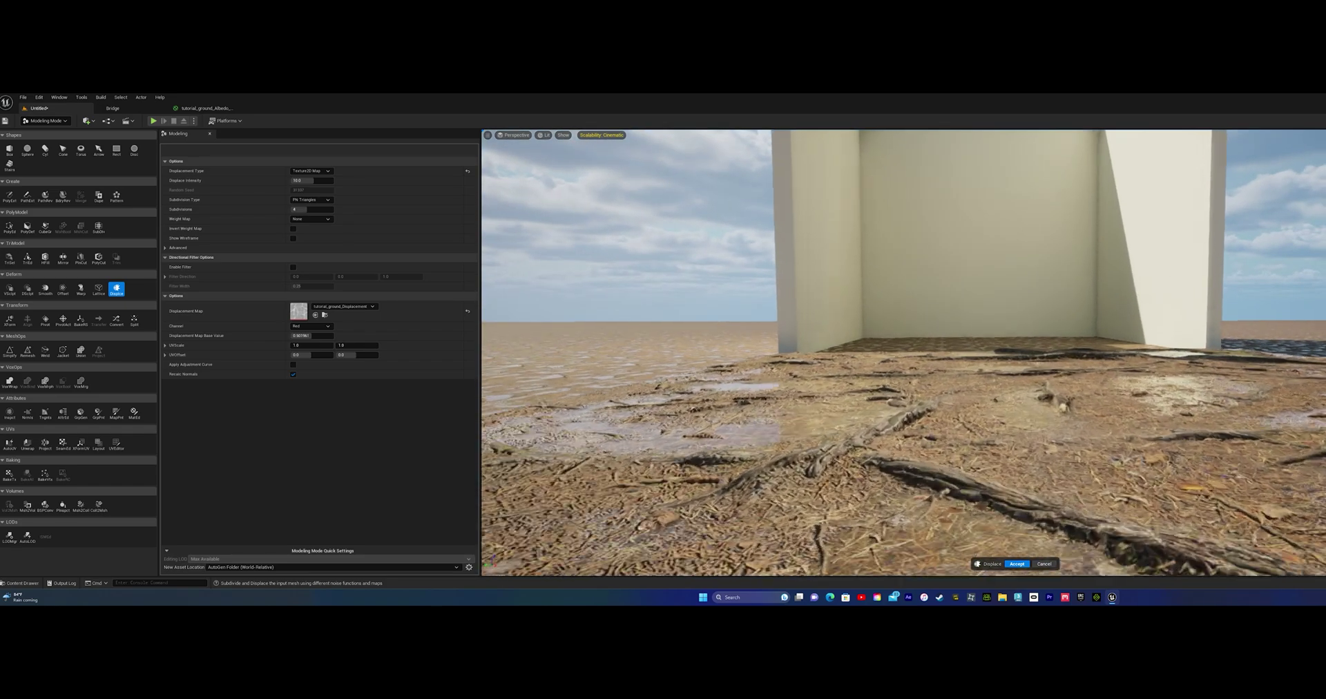
right_click_drag(904, 352, 822, 347)
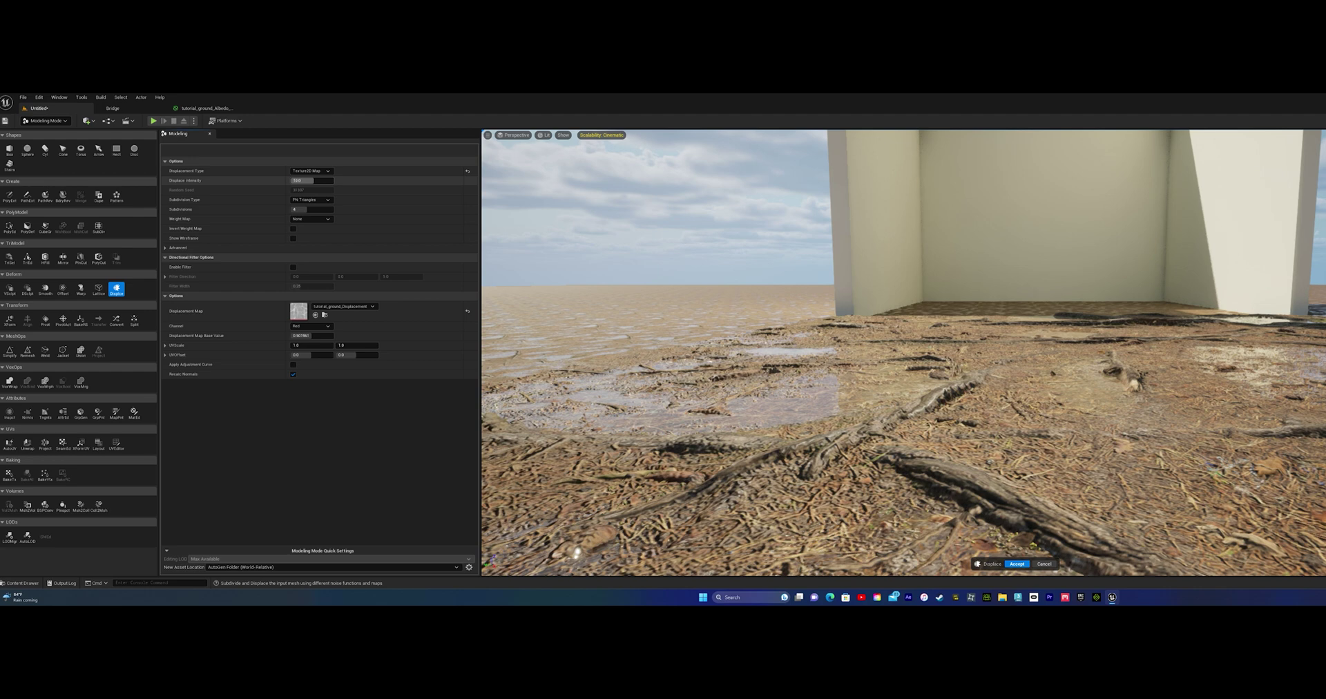
left_click(302, 180)
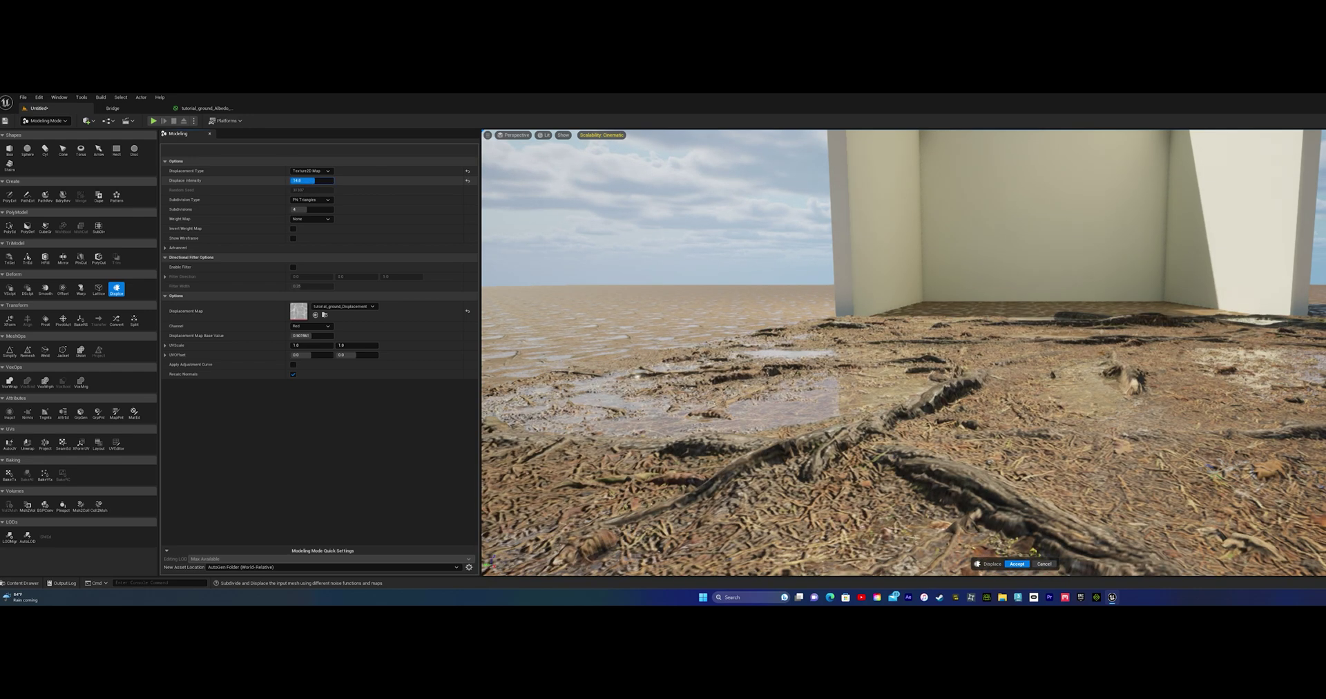
Check the displaced roots and cracks from ground level and accept the displacement
right_click_drag(760, 352, 836, 331)
right_click_drag(957, 358, 956, 363)
key("q")
key("e")
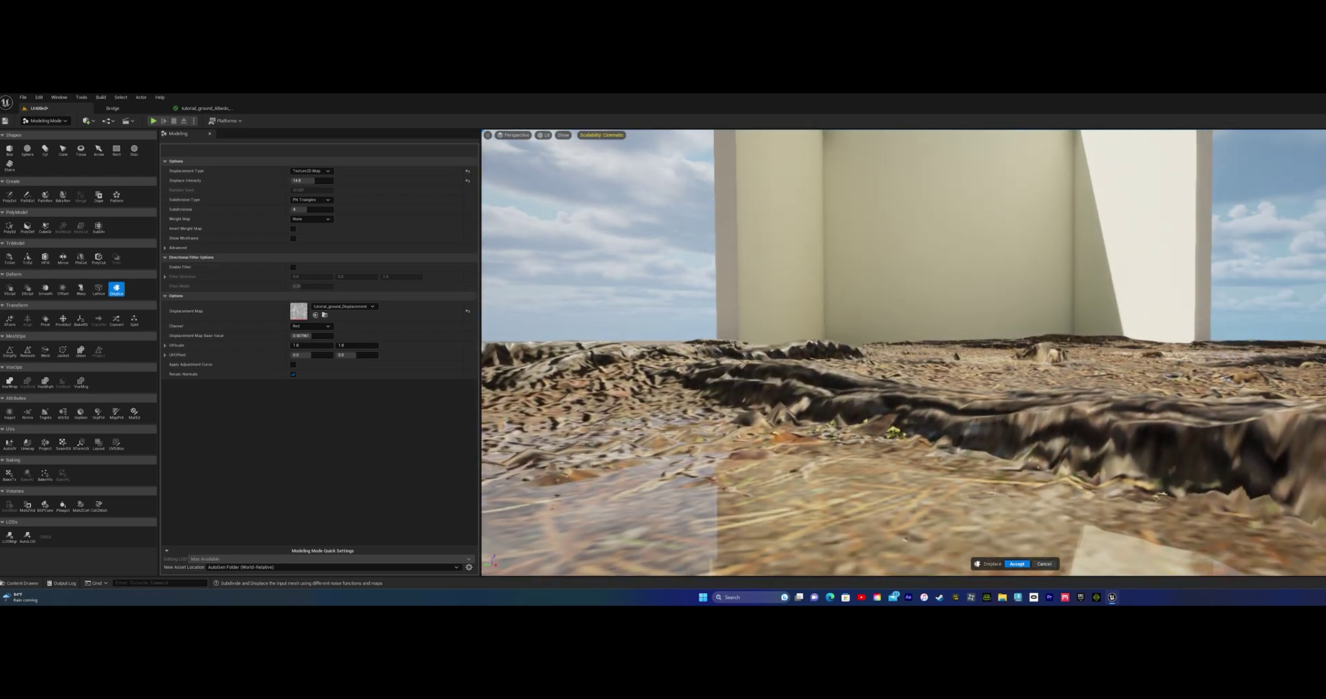
right_click_drag(956, 364, 904, 367)
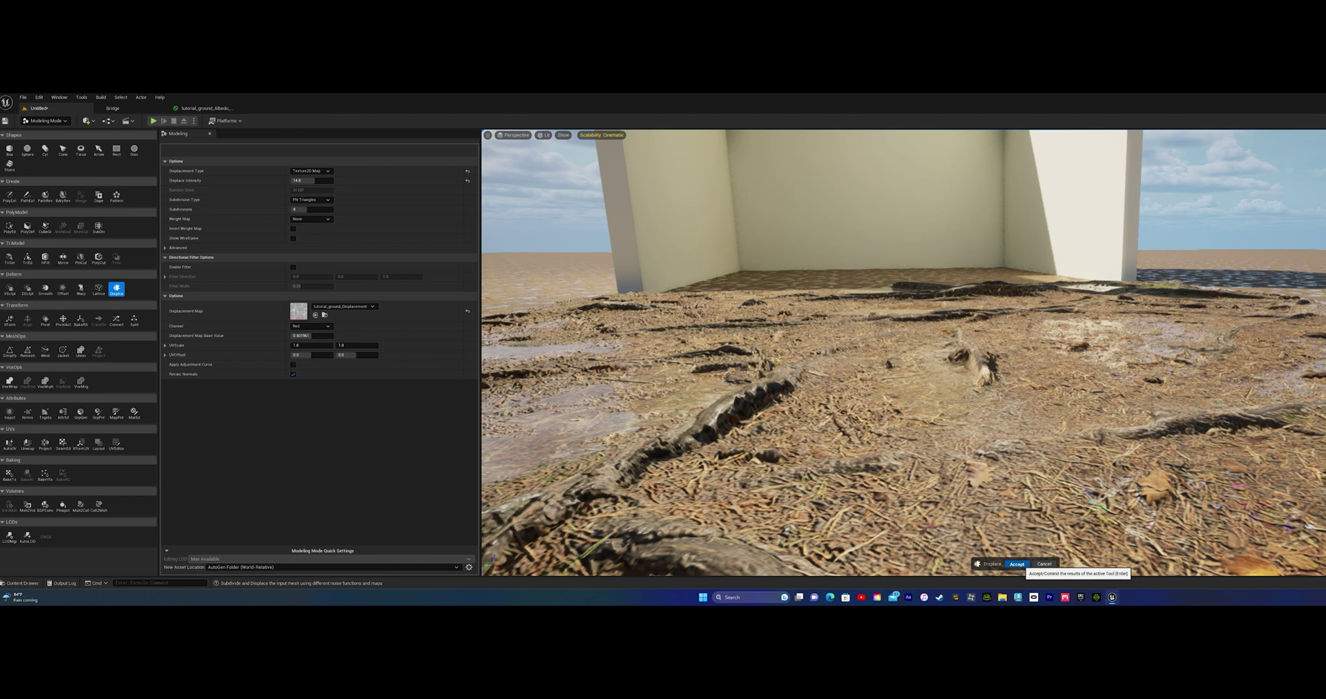
left_click(1017, 564)
Move the displaced plane back into the enclosure between the three walls
scroll(1017, 565, "down", 5)
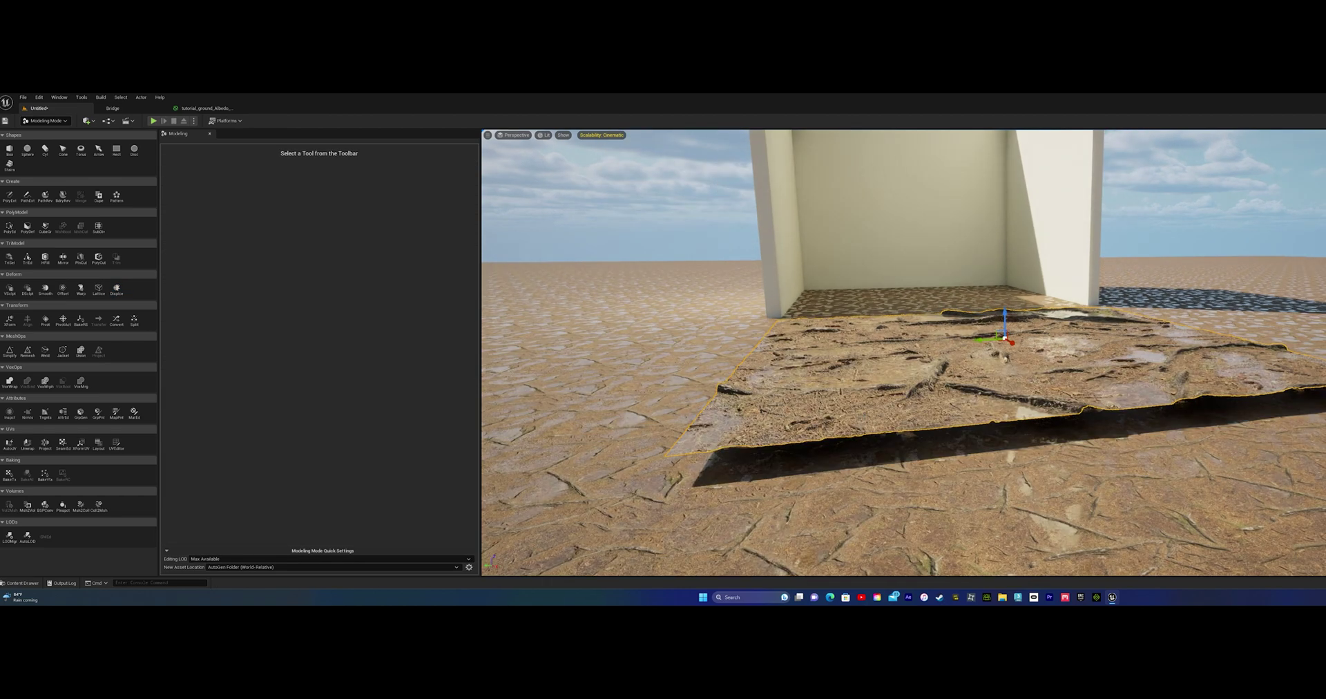
mouse_move(903, 352)
right_mouse_down()
mouse_move(838, 336)
mouse_move(839, 276)
mouse_move(898, 345)
right_mouse_up()
key("d")
key("w")
left_click_drag(920, 425, 954, 301)
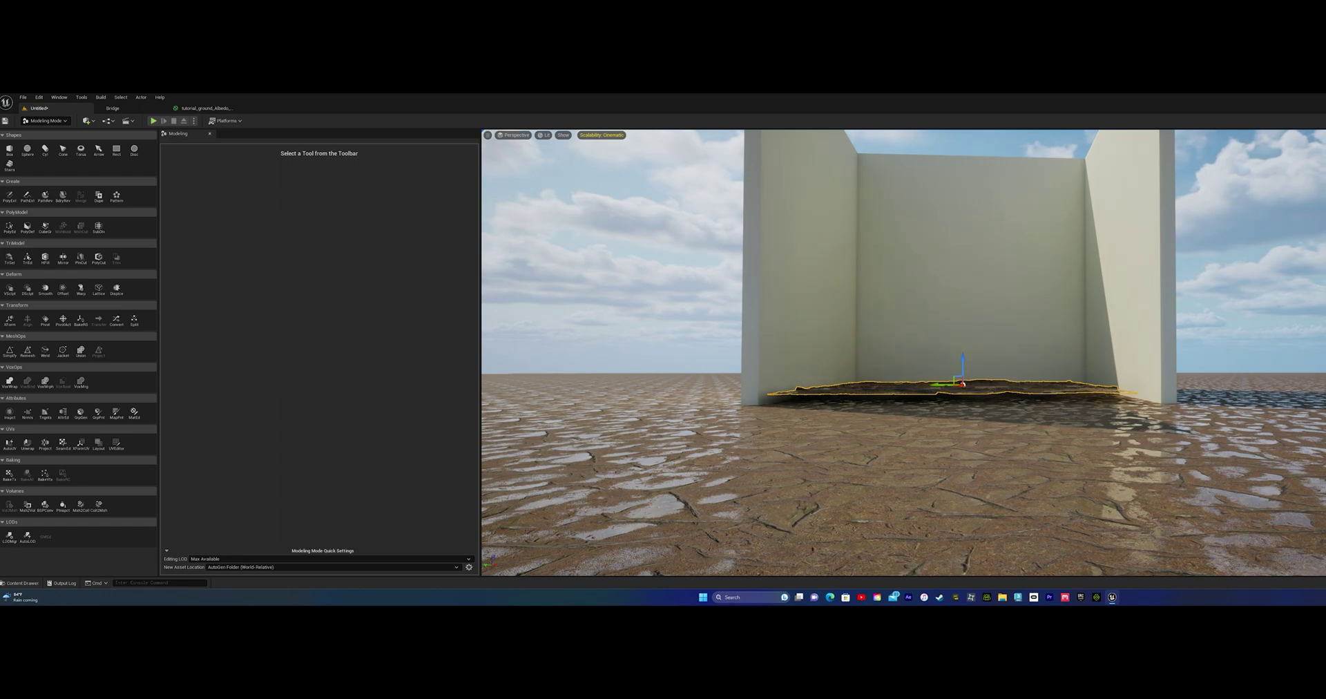
Fine-tune the displaced plane's position so it fits between the side walls as the enclosure's floor
right_click_drag(898, 348, 870, 502)
key("e")
key("e")
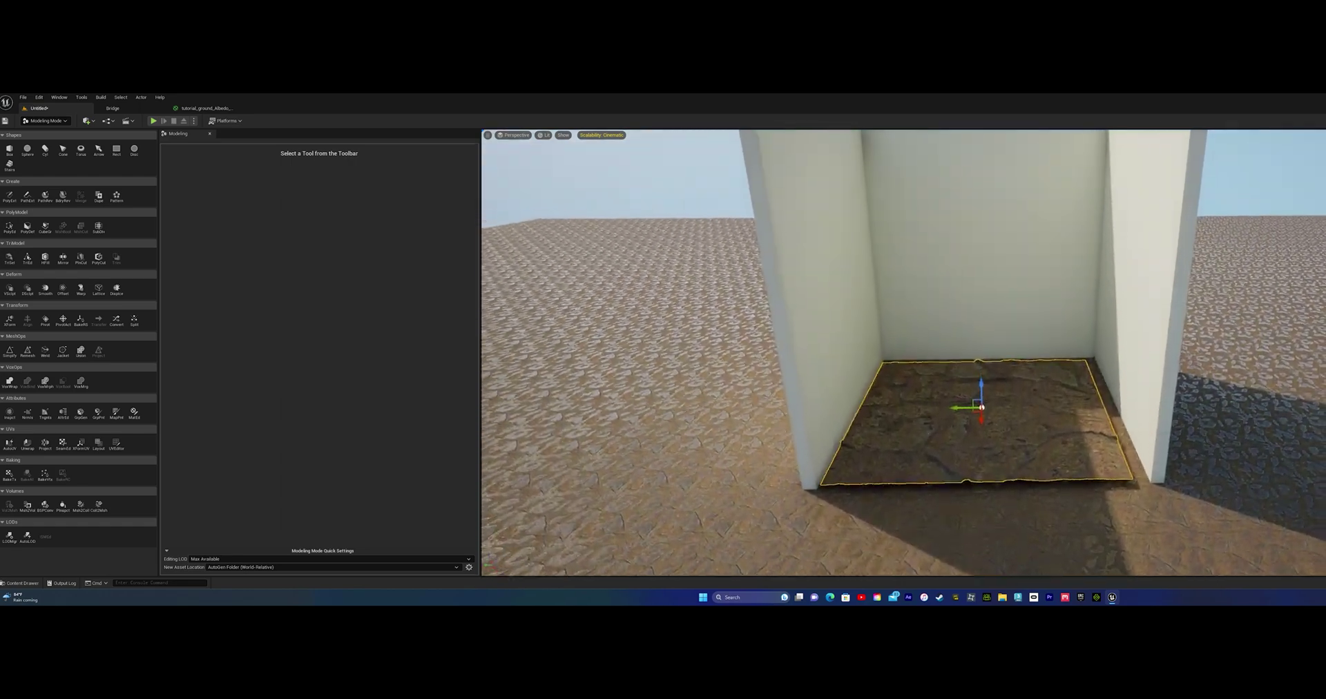
right_click_drag(904, 411, 964, 413)
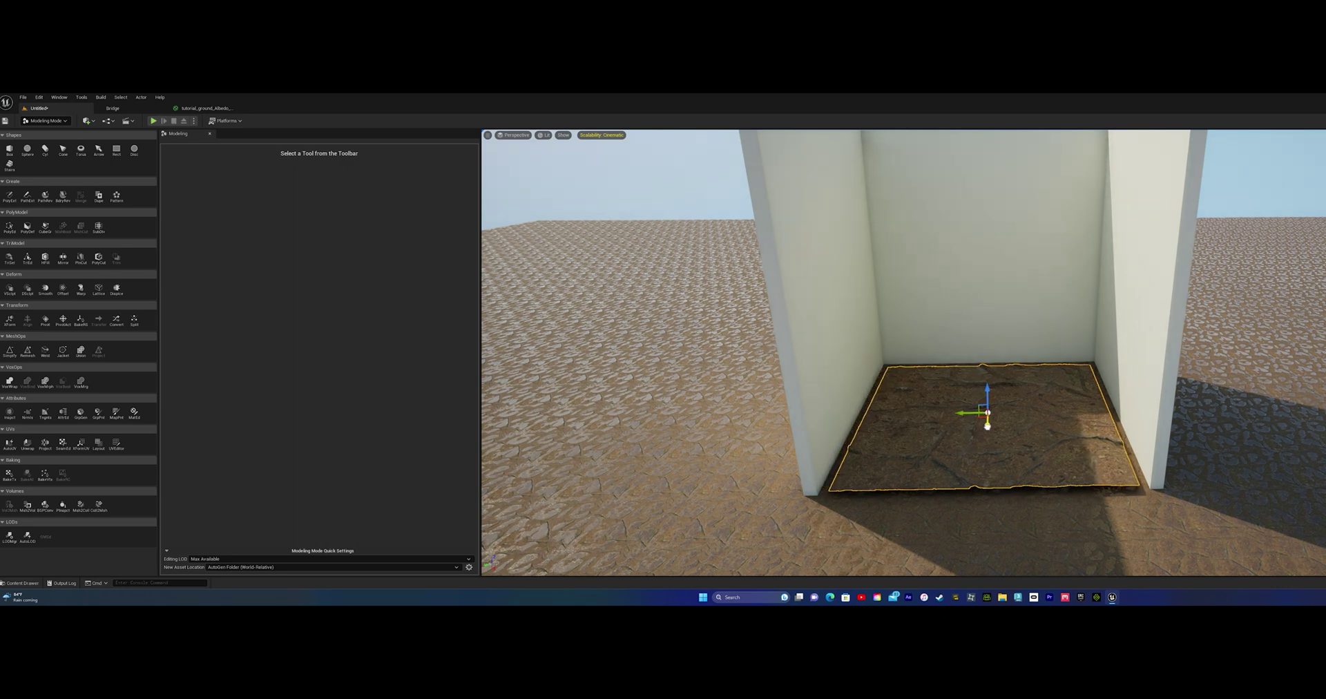
left_click_drag(988, 424, 988, 420)
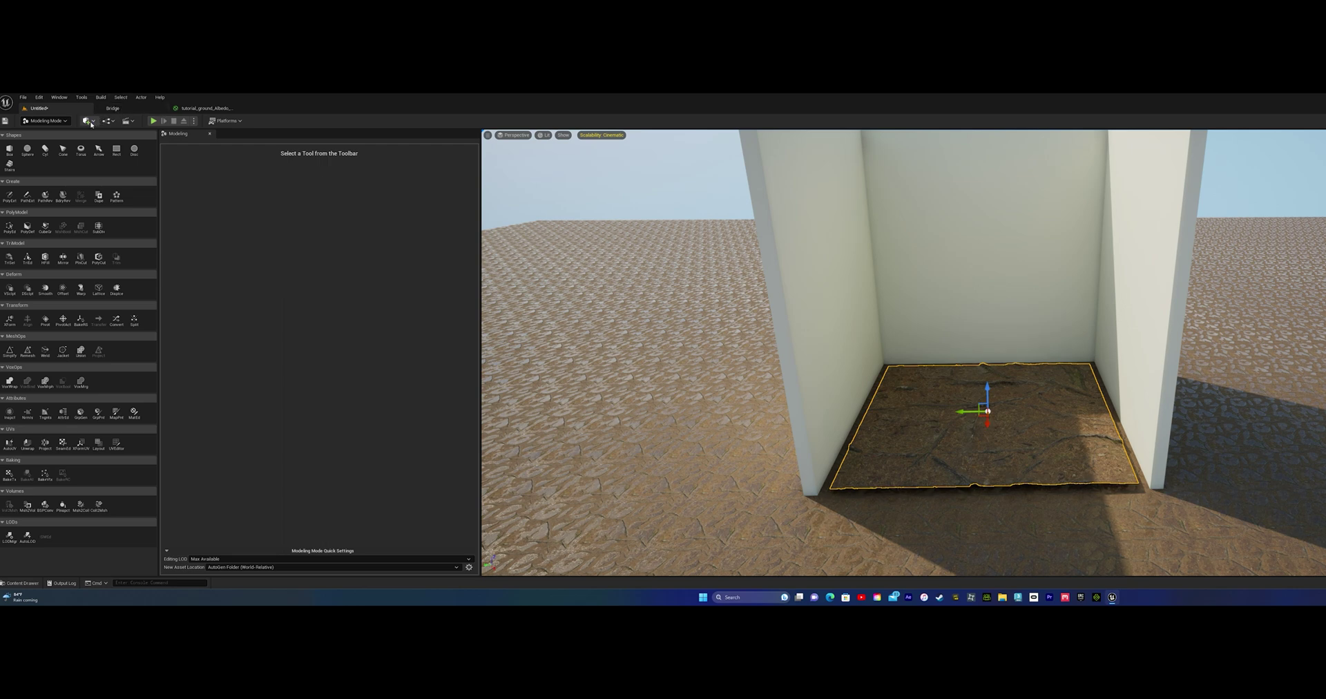
Add a point light inside the enclosure and shift it sideways above the displaced floor
left_click(89, 121)
left_click(103, 255)
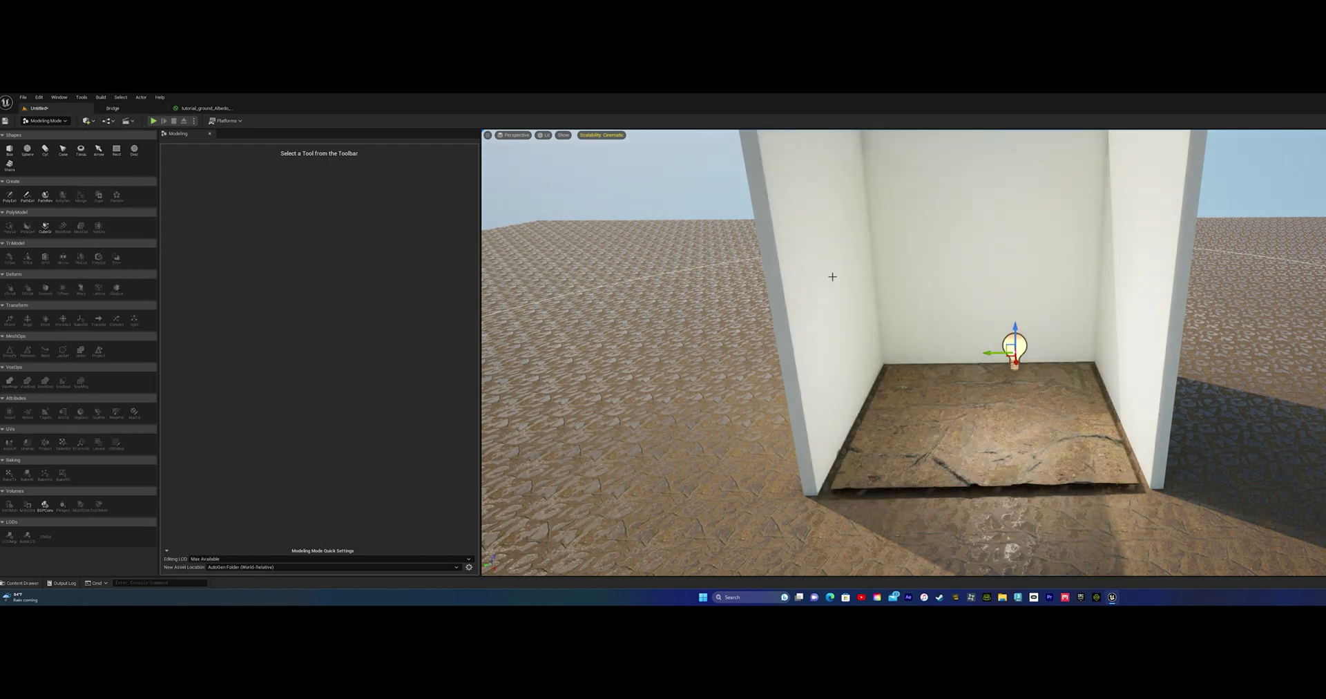
left_click_drag(992, 353, 928, 373)
right_click_drag(927, 374, 907, 442)
key("w")
scroll(904, 352, "up", 8)
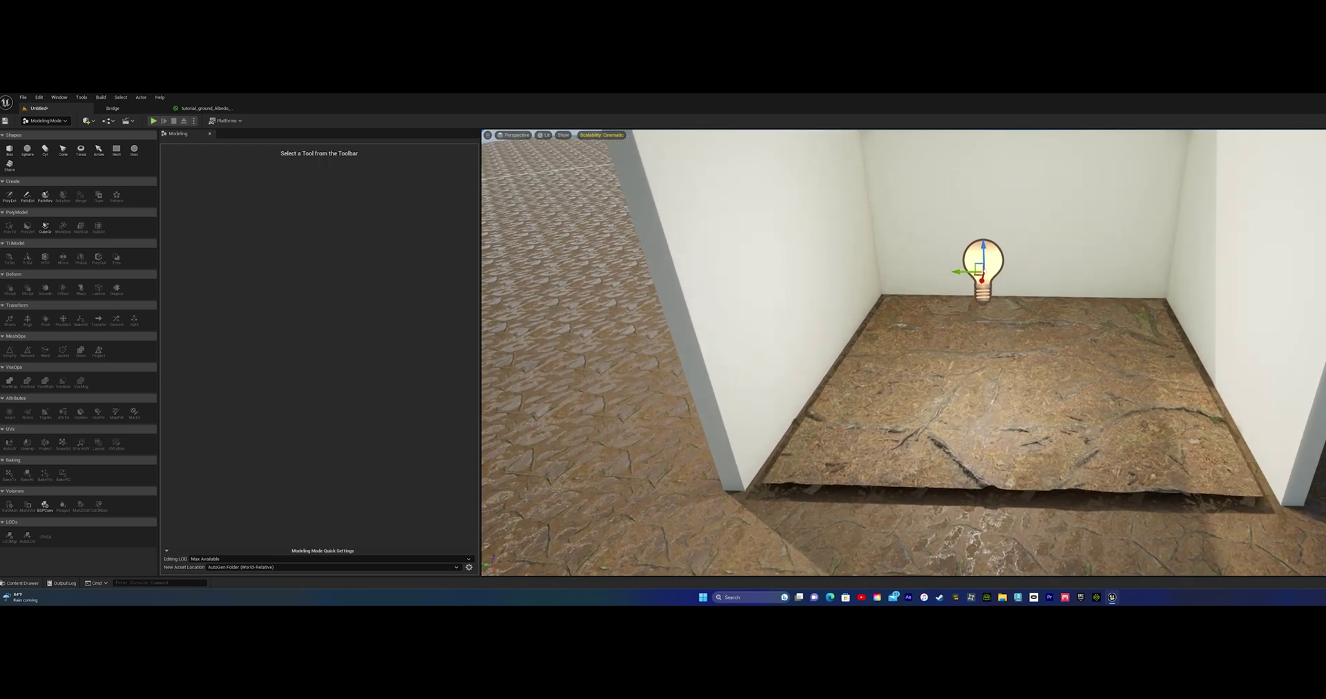
scroll(904, 352, "up", 10)
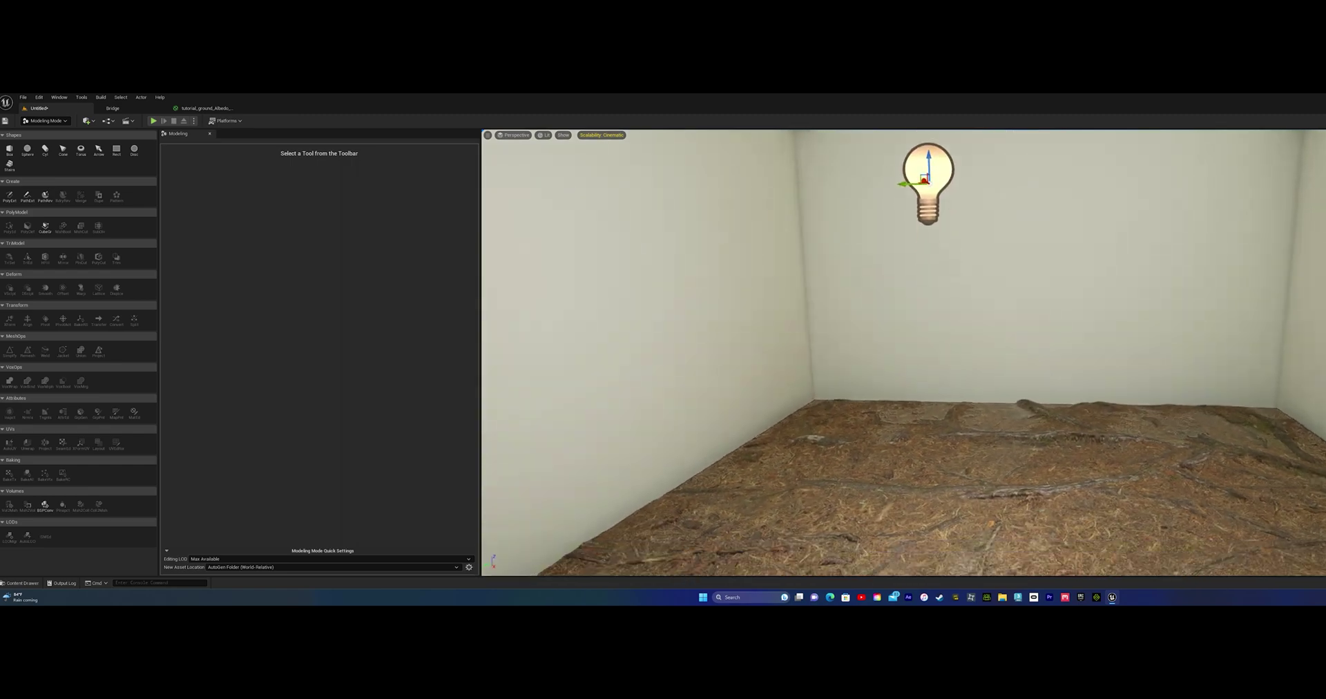
Lower the point light toward the displaced floor
key("e")
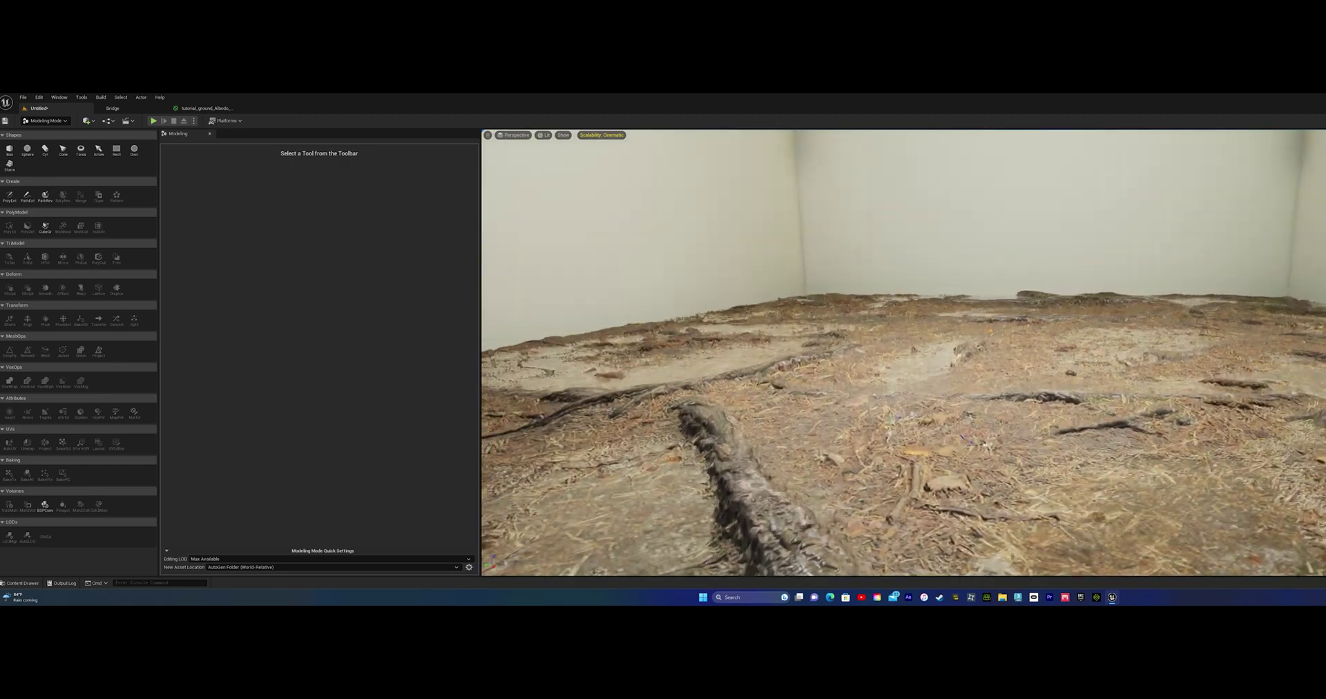
scroll(903, 207, "up", 8)
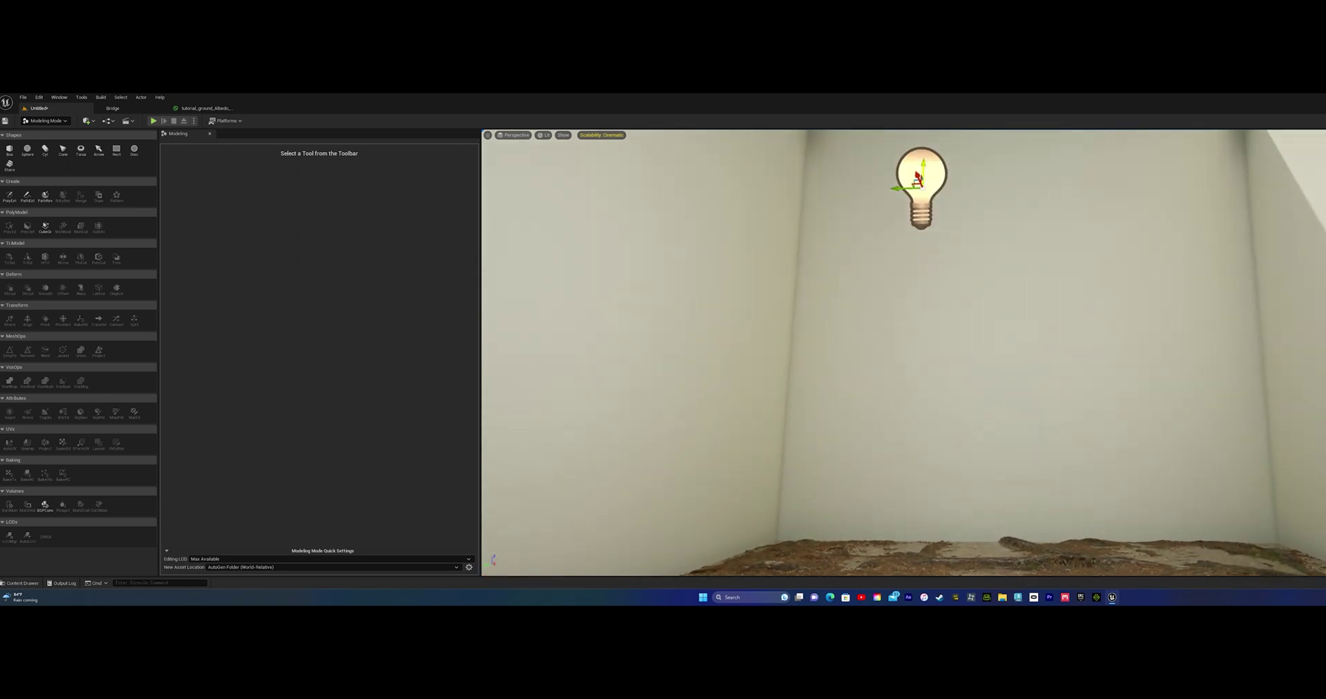
left_click_drag(923, 167, 919, 407)
right_click_drag(920, 408, 866, 570)
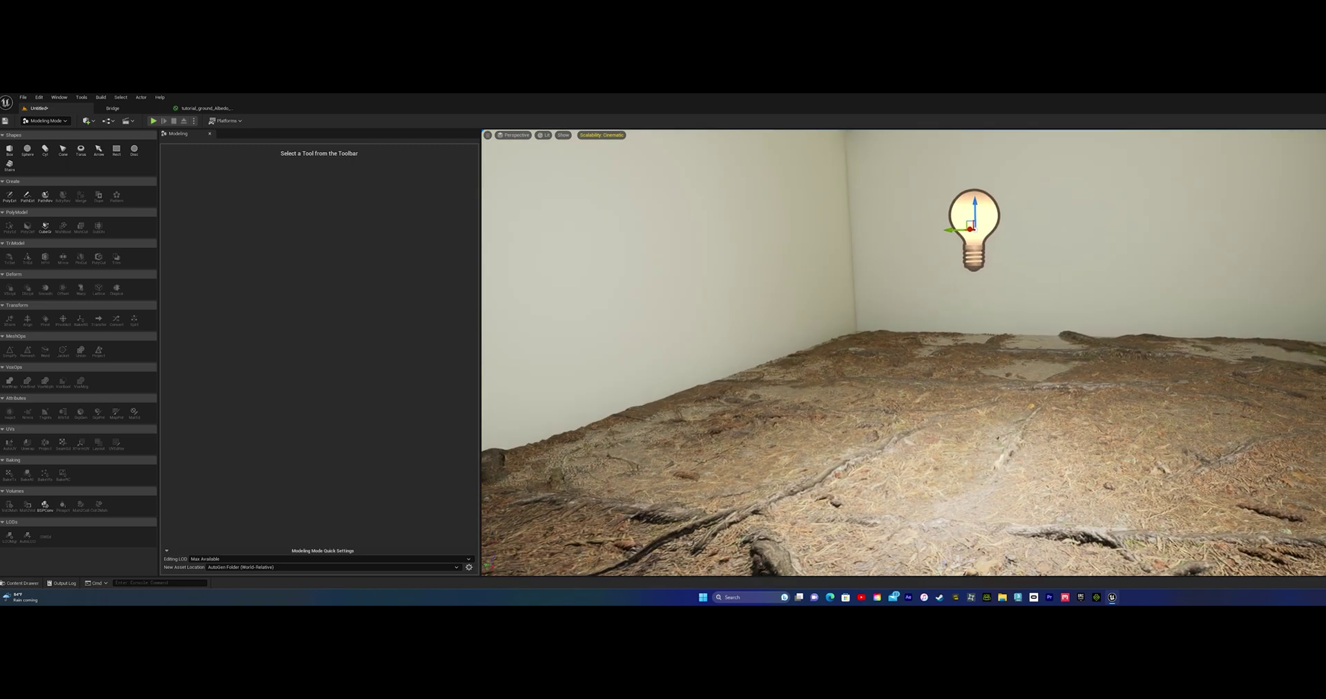
Move the point light sideways and back and forth near the back wall to compare the floor's highlights and shadows
right_click_drag(1007, 398, 1006, 402)
left_click_drag(940, 273, 906, 268)
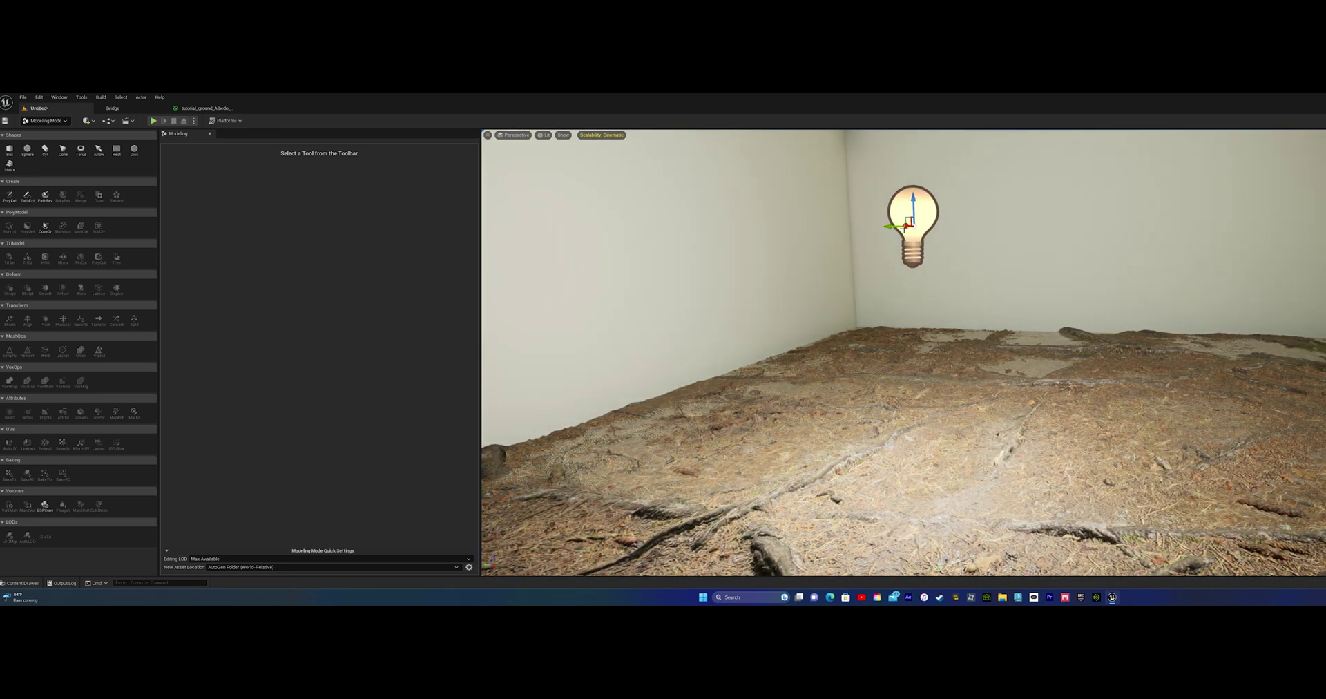
left_click_drag(911, 226, 1070, 237)
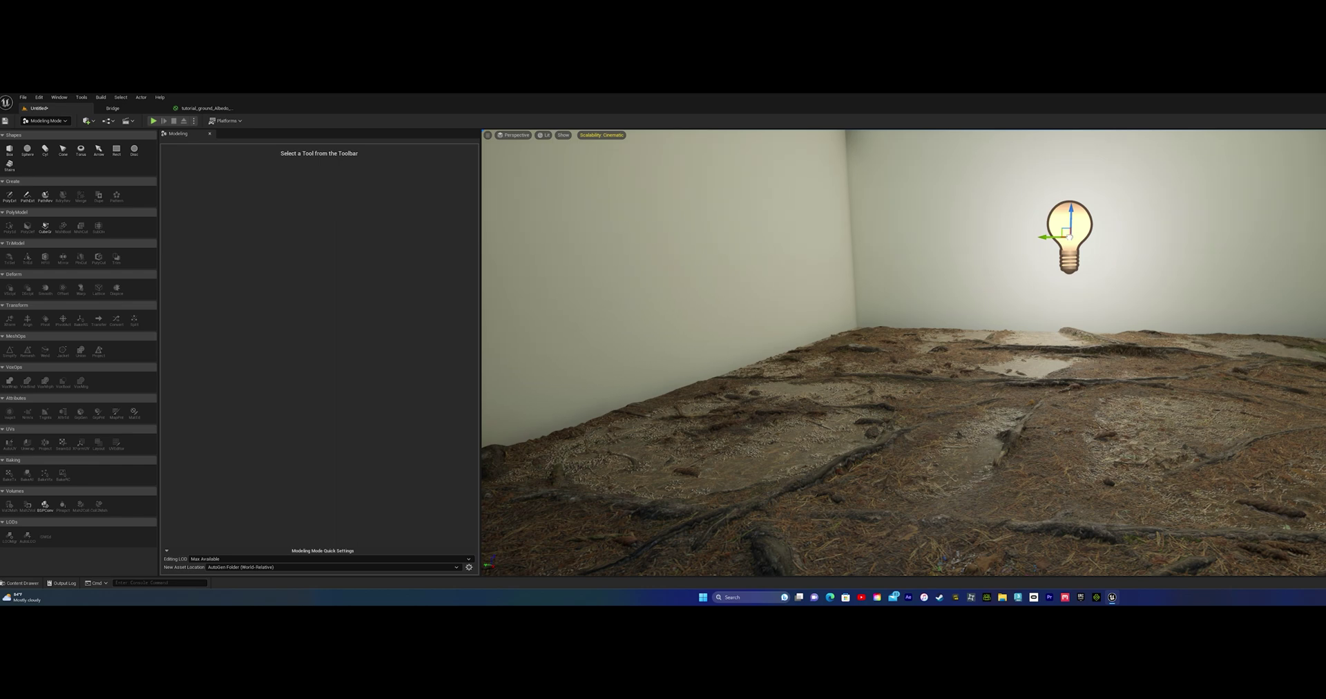
left_click_drag(1070, 236, 889, 314)
left_click_drag(875, 305, 1062, 319)
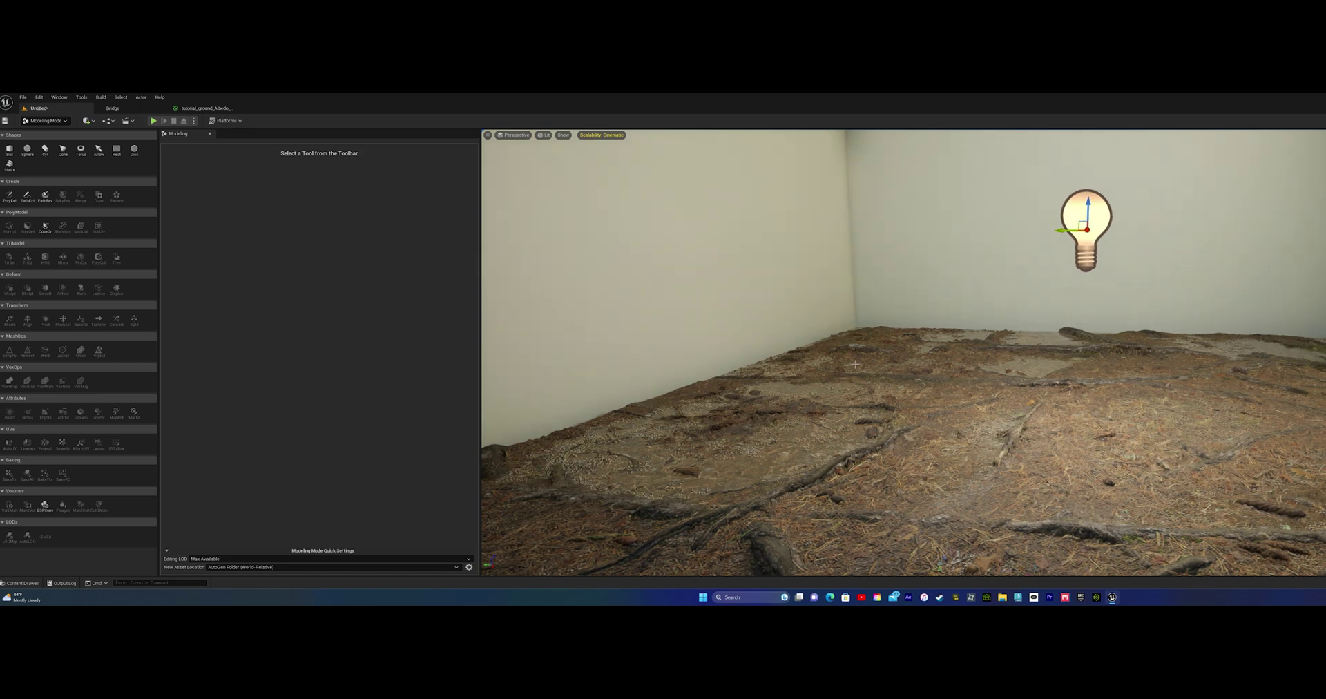